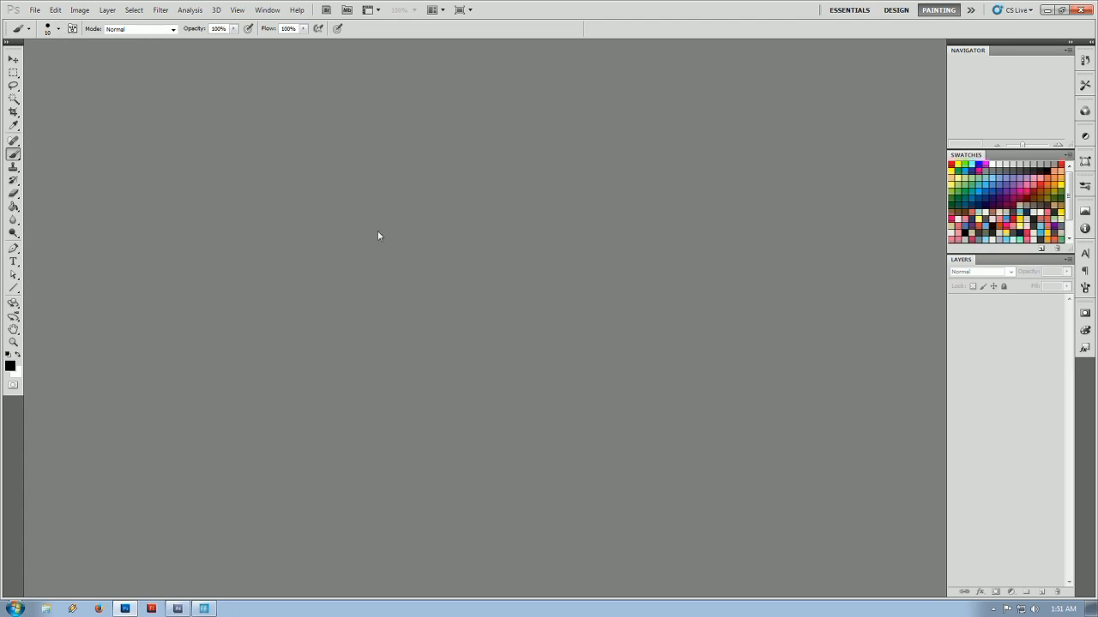
Create a new 1920 × 1080 pixel RGB document at 100 pixels/inch with a white background.
click(34, 9)
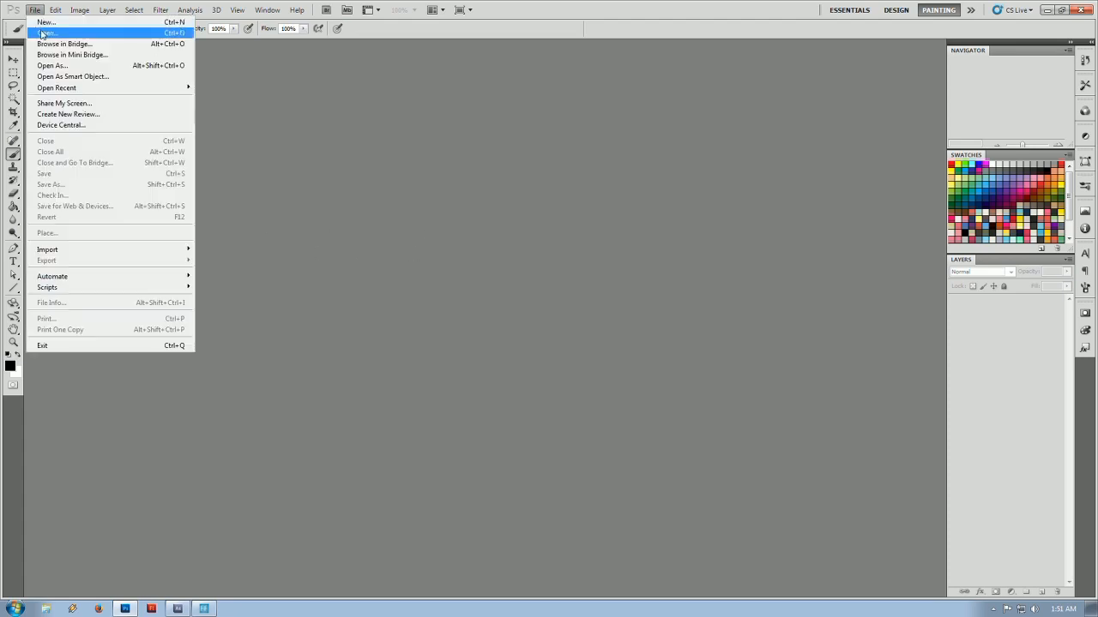
click(53, 24)
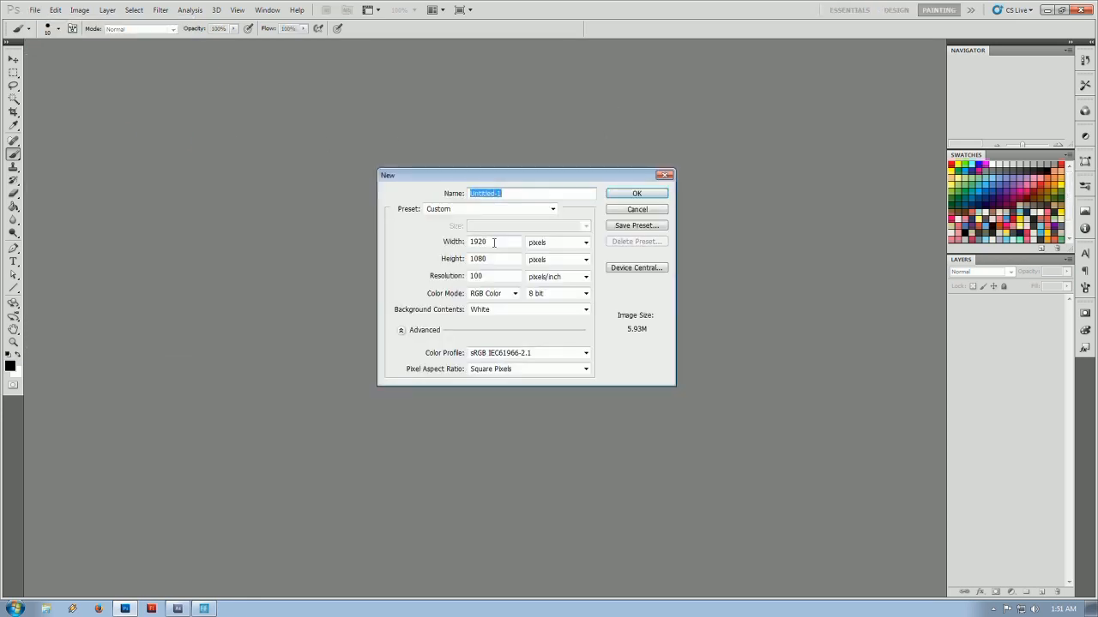
double_click(502, 241)
key(Tab)
click(637, 195)
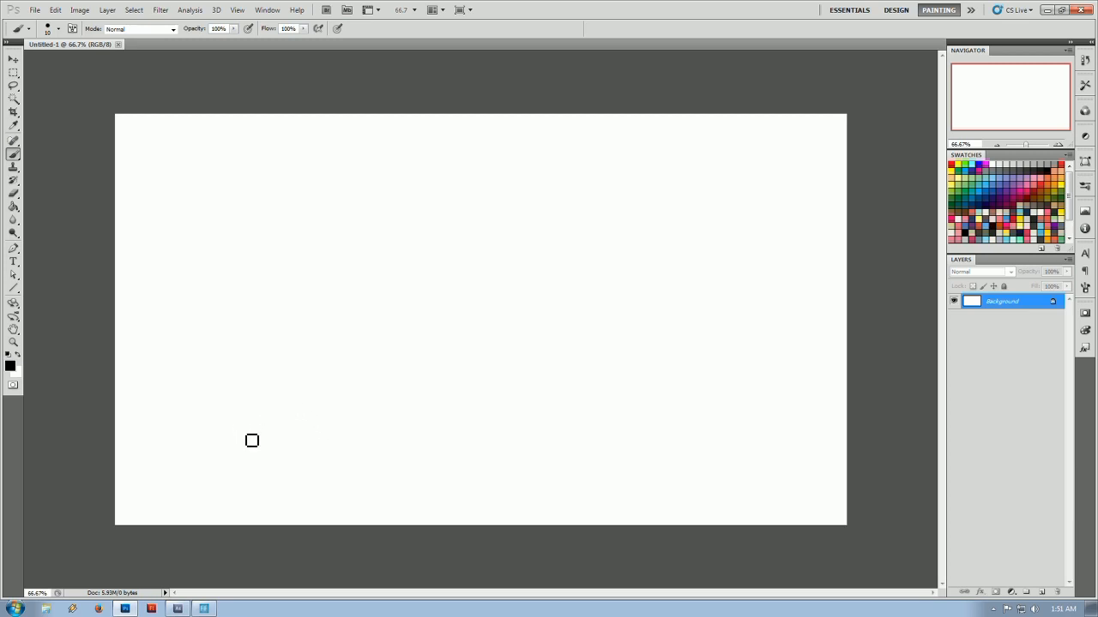
Paint a straight black ground line across the lower part of the Background and add a new layer labelled yellow.
mouse_move(243, 445)
mouse_down()
mouse_move(367, 438)
mouse_move(748, 460)
mouse_up()
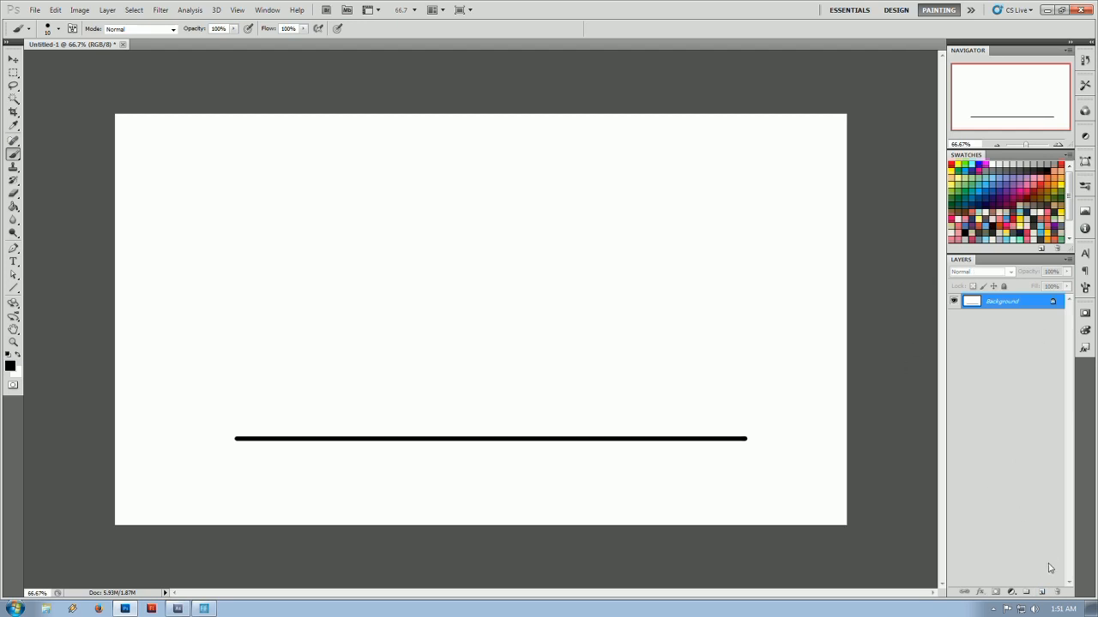
click(1042, 593)
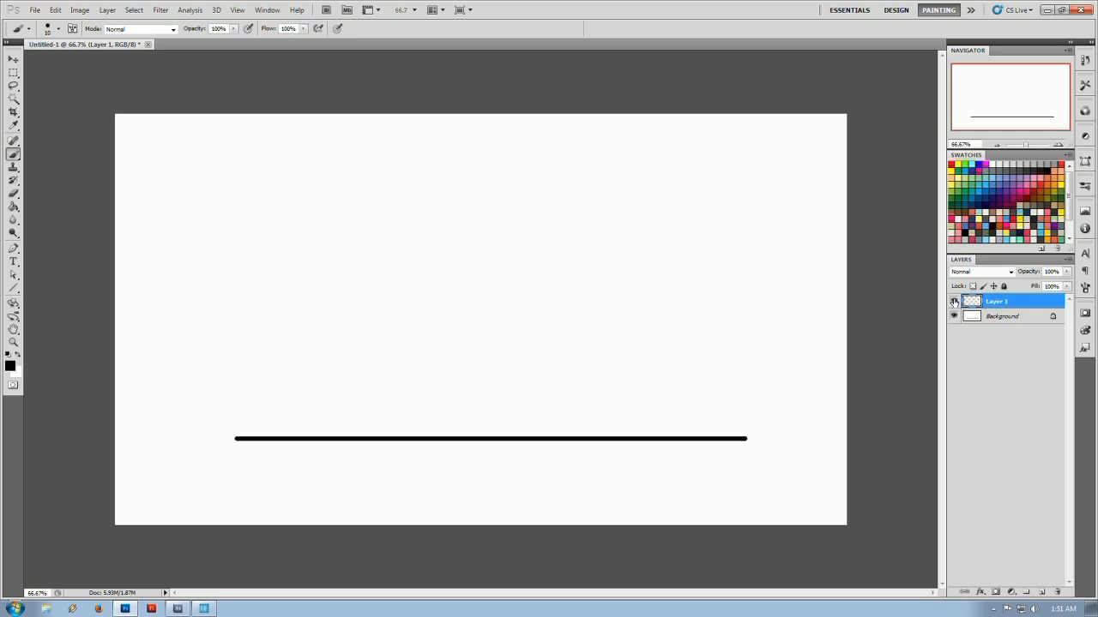
right_click(954, 302)
click(980, 376)
Draw the bird's crouched outline above the ground line with a drooping crest, tail feathers, round eye and beak.
mouse_move(463, 305)
mouse_down()
mouse_move(541, 307)
mouse_move(569, 319)
mouse_move(568, 339)
mouse_move(422, 347)
mouse_move(453, 349)
mouse_move(433, 307)
mouse_move(442, 274)
mouse_move(492, 229)
mouse_move(504, 239)
mouse_move(500, 272)
mouse_move(466, 303)
mouse_up()
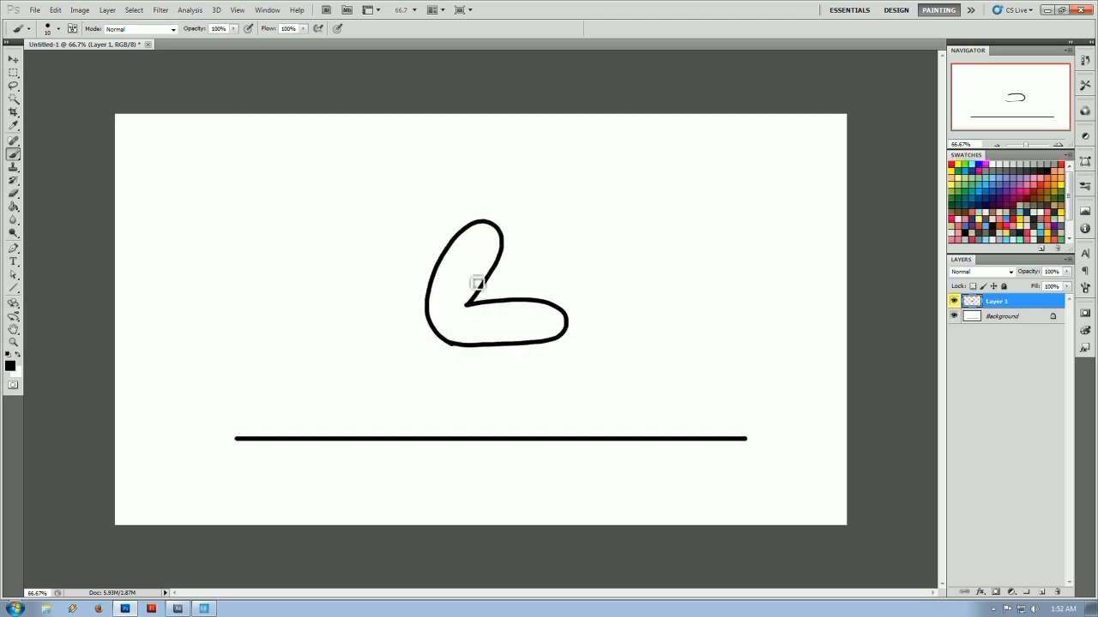
mouse_move(496, 225)
mouse_down()
mouse_move(538, 248)
mouse_move(521, 257)
mouse_move(501, 236)
mouse_up()
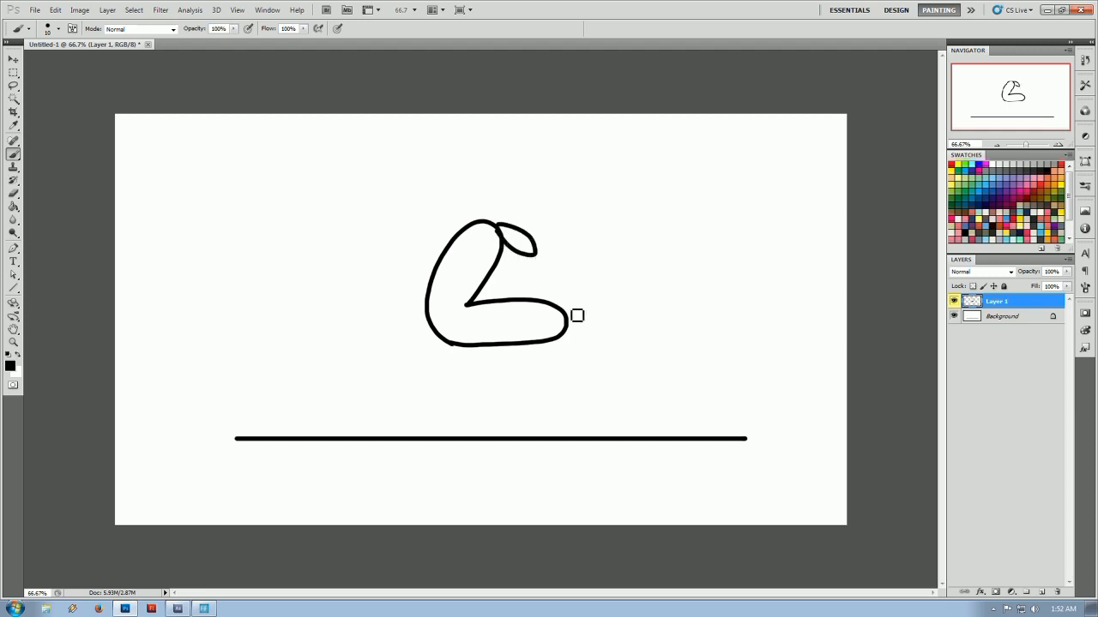
mouse_move(571, 318)
mouse_down()
mouse_move(591, 316)
mouse_move(600, 337)
mouse_move(566, 329)
mouse_up()
mouse_move(480, 242)
mouse_down()
mouse_move(461, 259)
mouse_move(484, 239)
mouse_move(454, 235)
mouse_up()
mouse_move(481, 347)
mouse_down()
mouse_move(433, 445)
mouse_move(411, 427)
mouse_move(514, 361)
mouse_up()
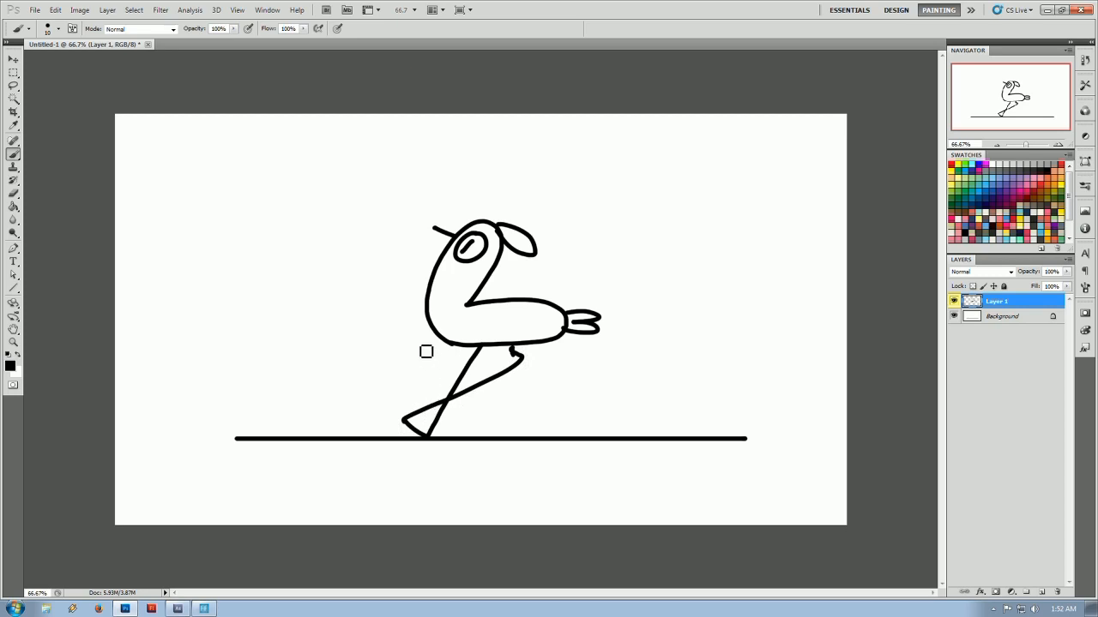
click(54, 9)
key(Escape)
key(ctrl+z)
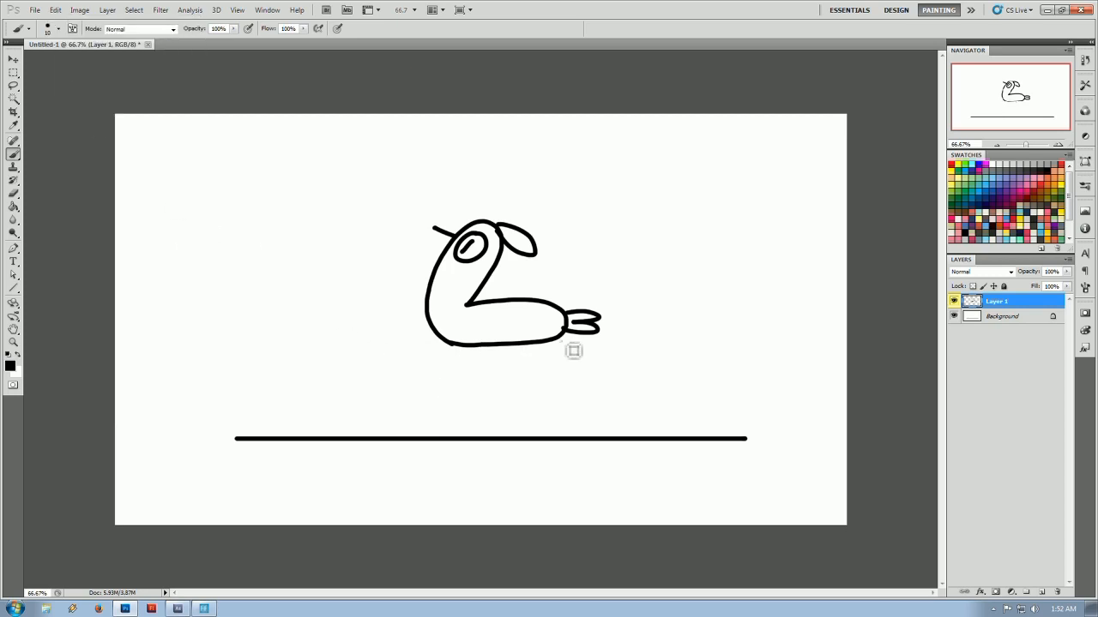
Draw the bird's two legs spread apart in a wide stride down to the ground line, and add a small wing.
mouse_move(485, 348)
mouse_down()
mouse_move(438, 442)
mouse_move(413, 421)
mouse_up()
mouse_move(511, 347)
mouse_down()
mouse_move(560, 421)
mouse_move(554, 439)
mouse_move(537, 435)
mouse_up()
mouse_move(511, 316)
mouse_down()
mouse_move(489, 321)
mouse_move(495, 331)
mouse_move(515, 320)
mouse_up()
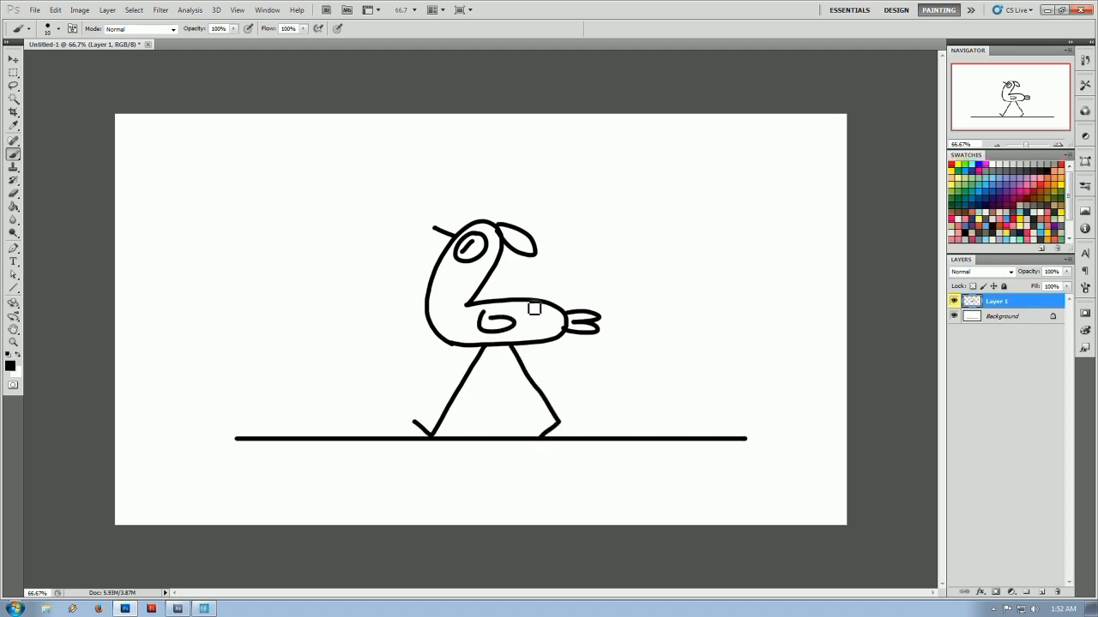
Add a new layer directly above the Background and lower Layer 1's opacity so its bird turns light grey.
click(999, 317)
click(1045, 592)
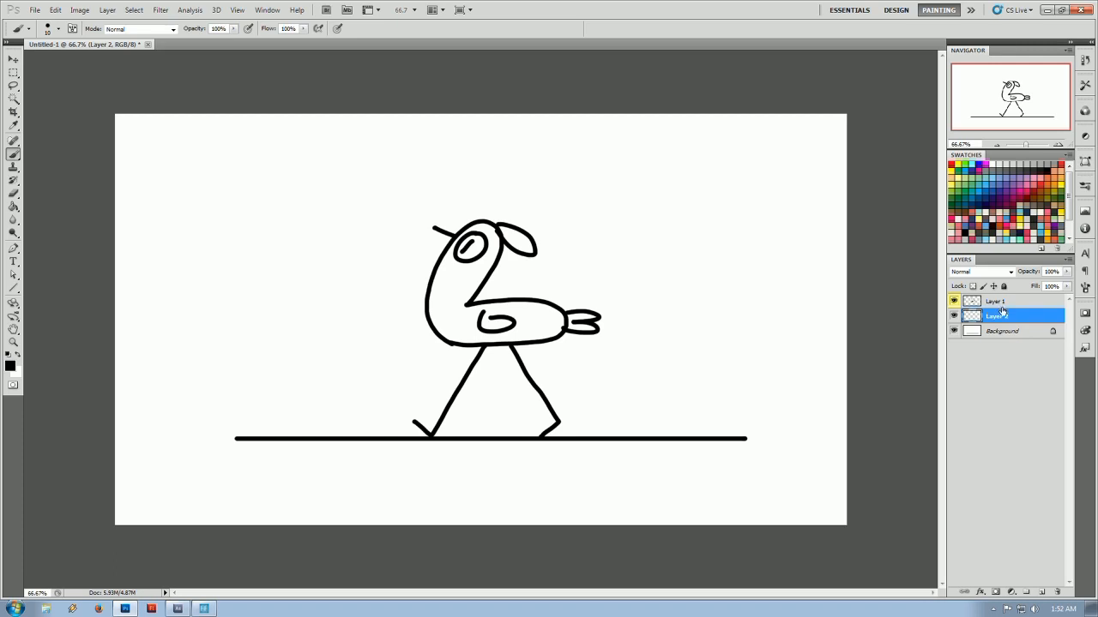
click(999, 304)
click(1066, 271)
Make Layer 2 the active layer and label it yellow.
click(977, 314)
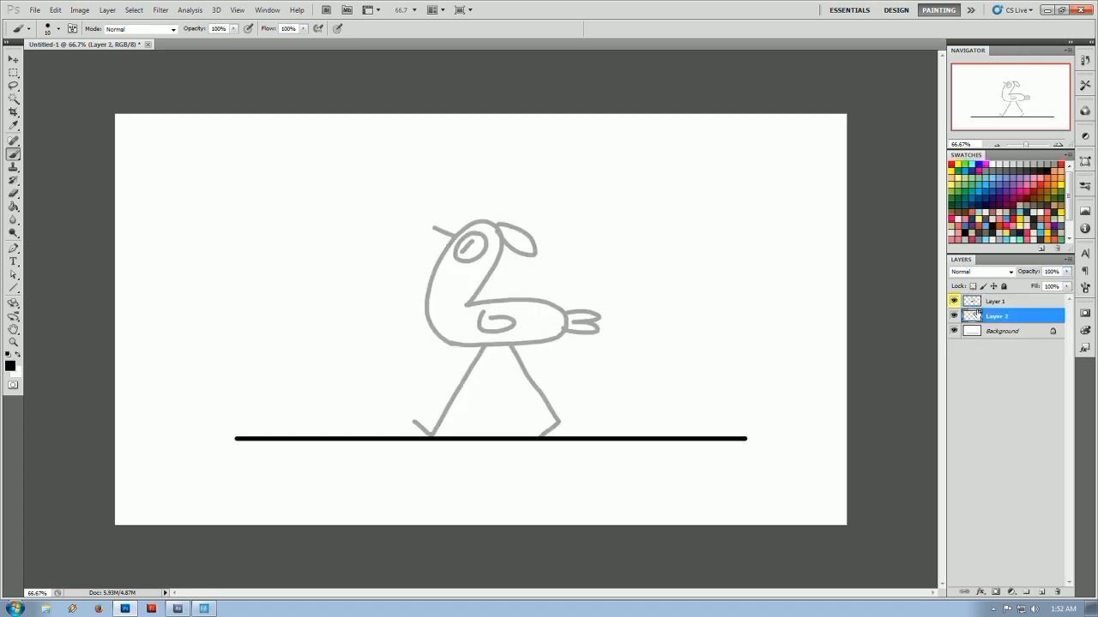
right_click(955, 319)
click(992, 394)
Draw the passing pose on Layer 2: a taller upright bird with raised crest and tail, one straight leg and one bent leg.
mouse_move(477, 280)
mouse_down()
mouse_move(541, 282)
mouse_move(565, 309)
mouse_move(504, 321)
mouse_move(441, 314)
mouse_move(441, 223)
mouse_move(446, 195)
mouse_move(465, 184)
mouse_move(484, 197)
mouse_move(482, 279)
mouse_up()
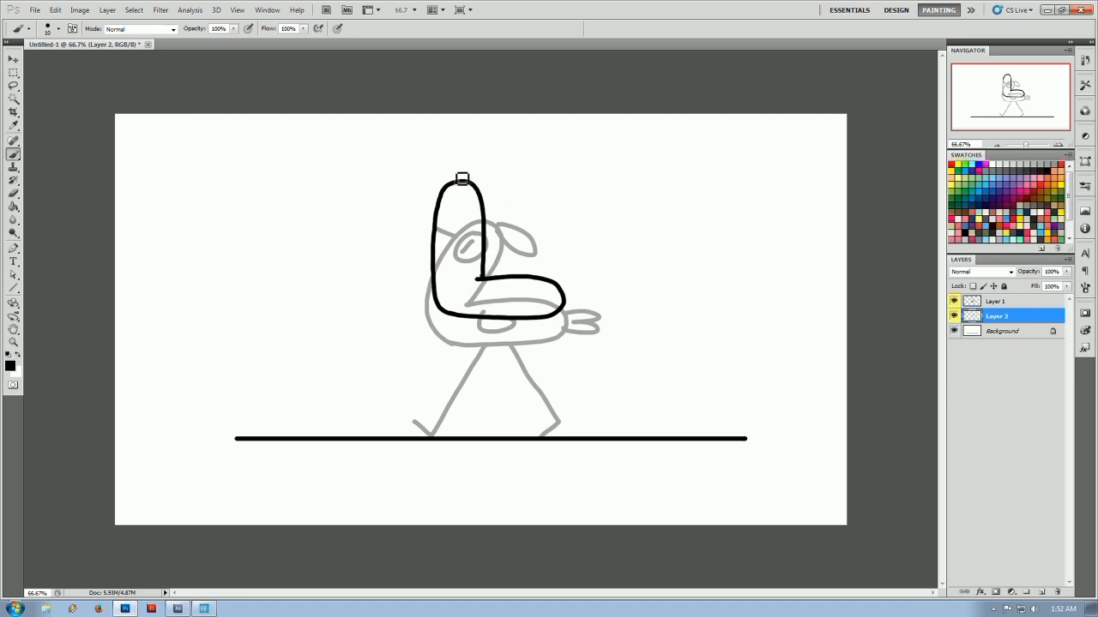
mouse_move(463, 183)
mouse_down()
mouse_move(475, 142)
mouse_move(468, 180)
mouse_up()
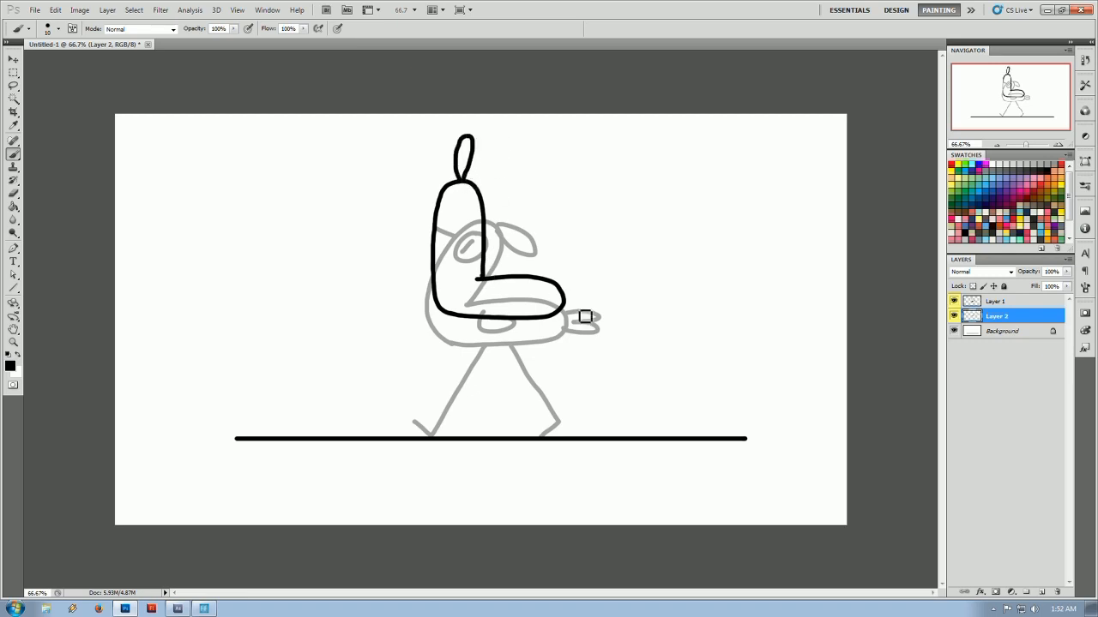
mouse_move(567, 292)
mouse_down()
mouse_move(593, 280)
mouse_move(563, 297)
mouse_up()
drag(484, 298, 502, 293)
mouse_move(453, 226)
mouse_down()
mouse_move(443, 232)
mouse_move(455, 215)
mouse_move(408, 213)
mouse_up()
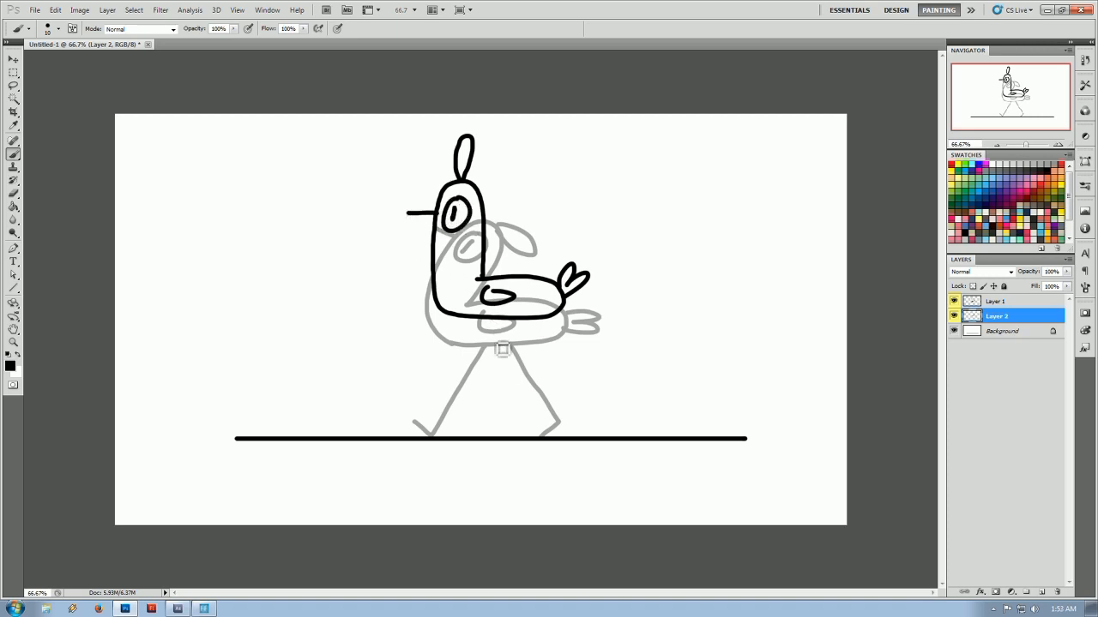
mouse_move(496, 321)
mouse_down()
mouse_move(503, 443)
mouse_move(467, 437)
mouse_up()
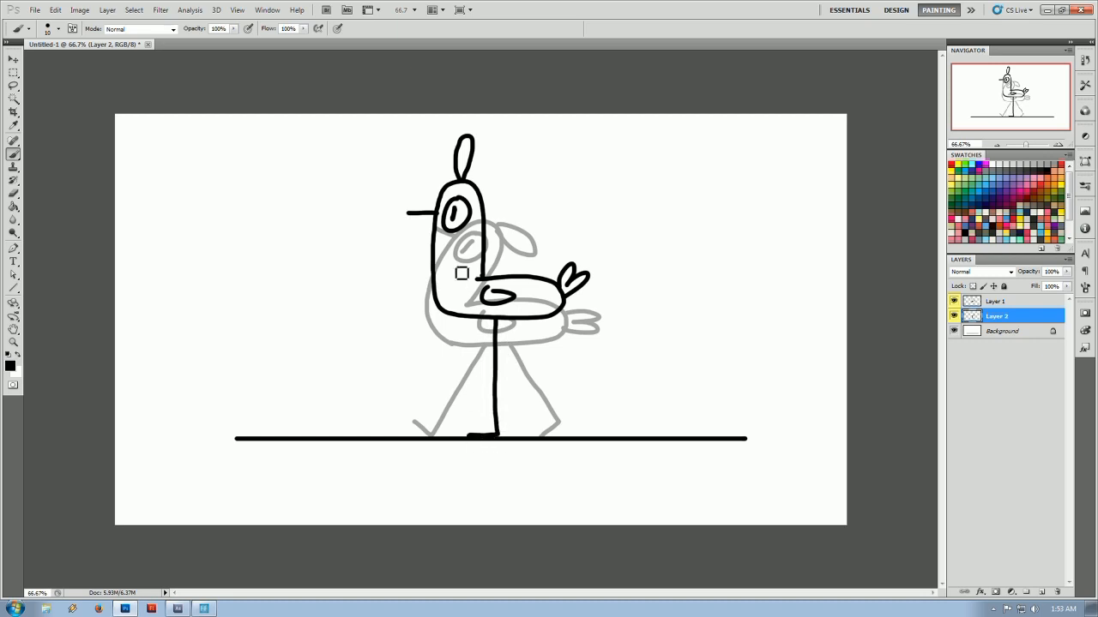
mouse_move(486, 321)
mouse_down()
mouse_move(483, 369)
mouse_move(527, 378)
mouse_up()
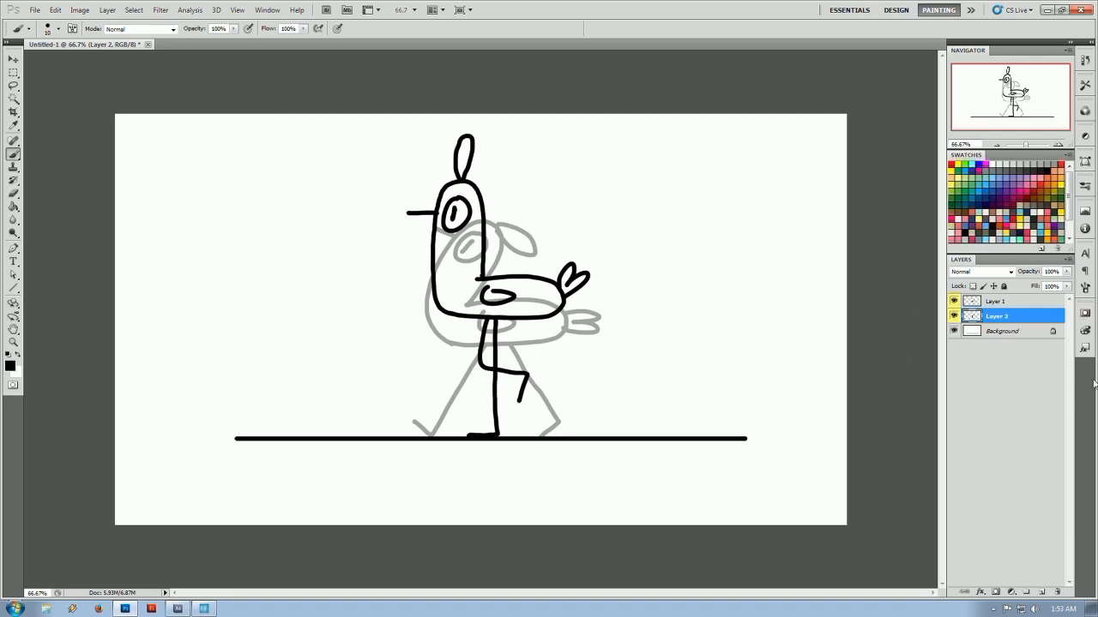
Lower Layer 2's opacity to make its bird grey and add a new layer labelled red above it.
drag(1066, 273, 1032, 284)
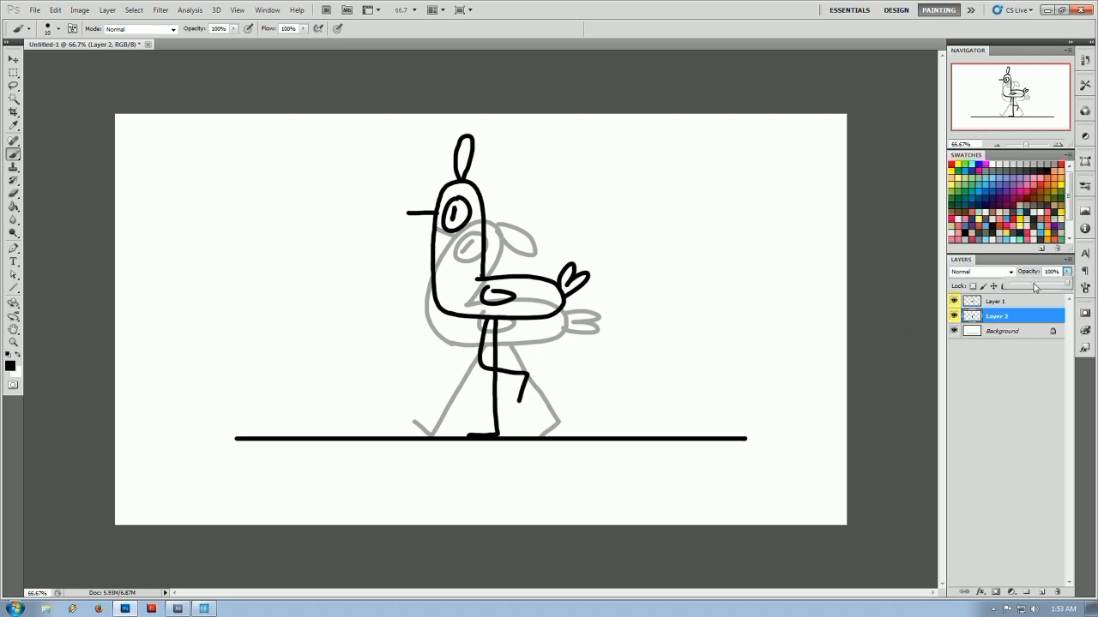
click(1043, 592)
right_click(953, 318)
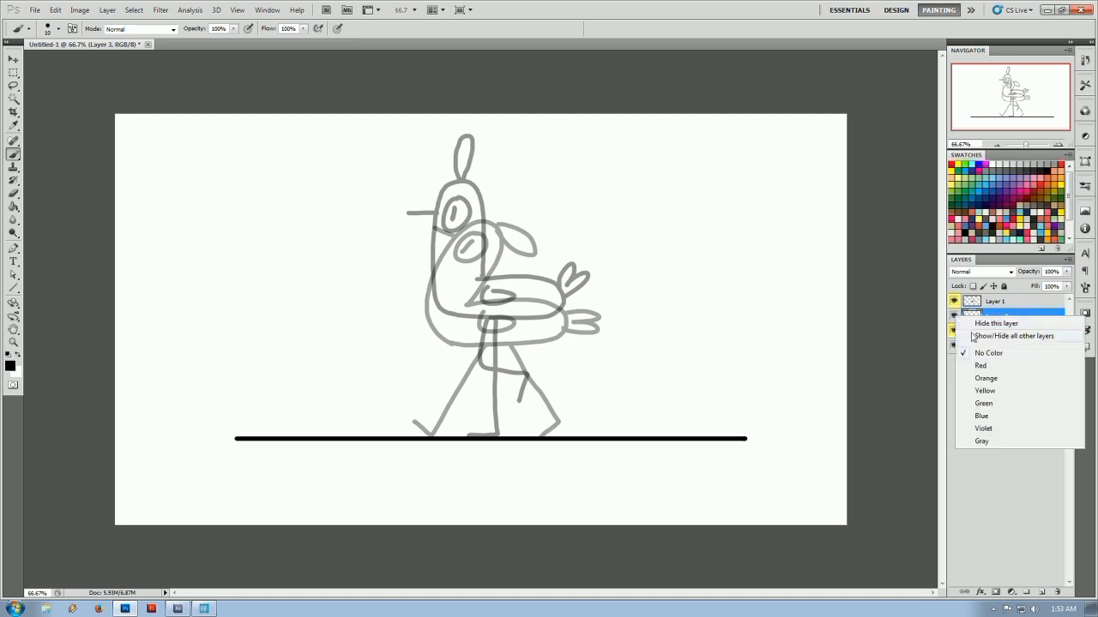
click(986, 365)
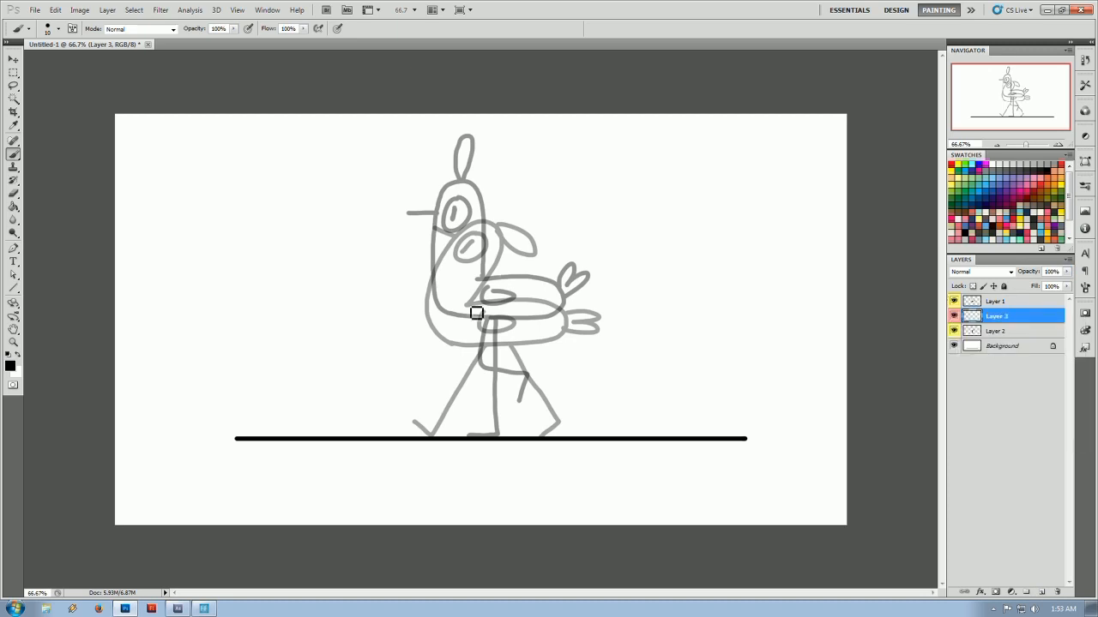
Lower Layer 1's opacity to 11% and make Layer 3 the active layer again.
click(1019, 302)
drag(1066, 272, 1041, 284)
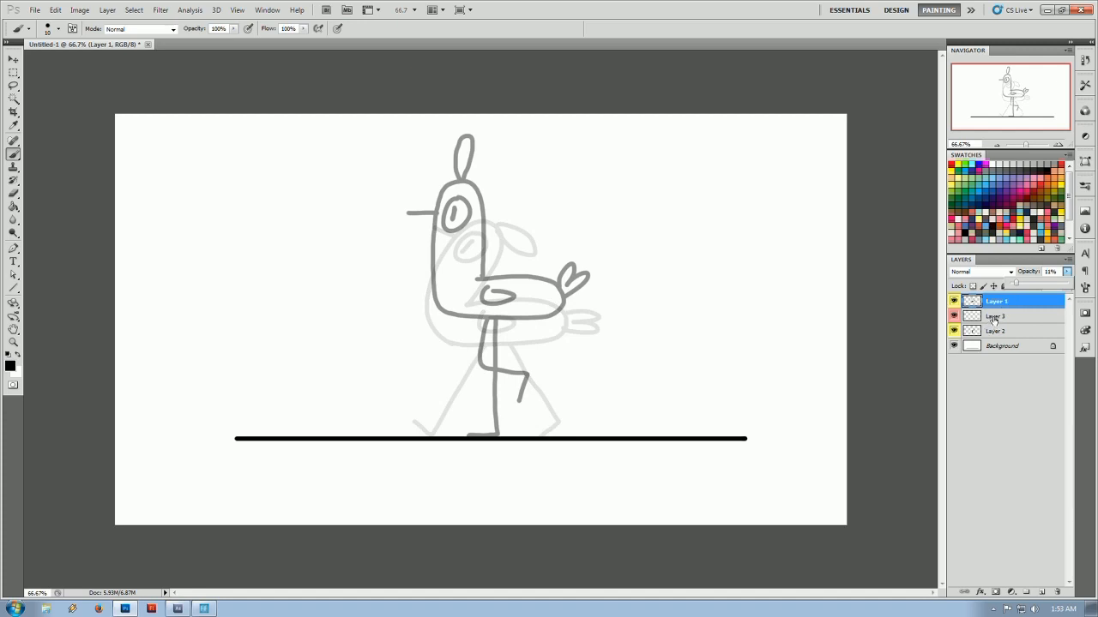
click(993, 317)
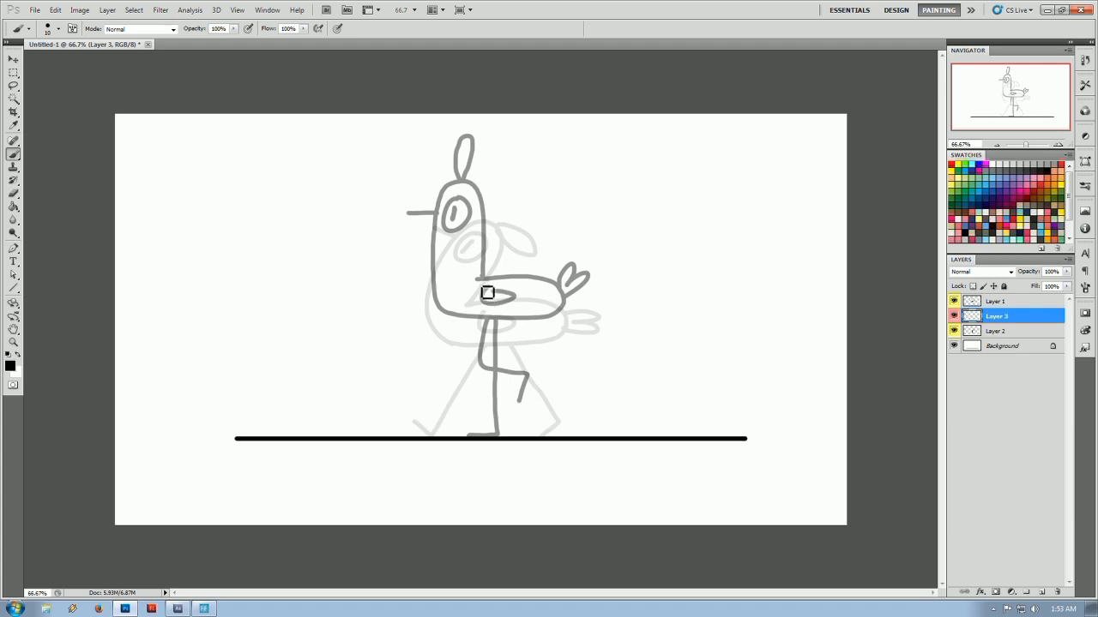
Draw an in-between pose on Layer 3 with a forward-drooping neck outline, crest falling back, one standing leg, one bent leg, wing and tail.
mouse_move(478, 286)
mouse_down()
mouse_move(551, 293)
mouse_move(565, 315)
mouse_move(548, 330)
mouse_move(509, 334)
mouse_move(446, 322)
mouse_move(452, 255)
mouse_move(470, 216)
mouse_move(493, 201)
mouse_move(507, 221)
mouse_move(486, 285)
mouse_up()
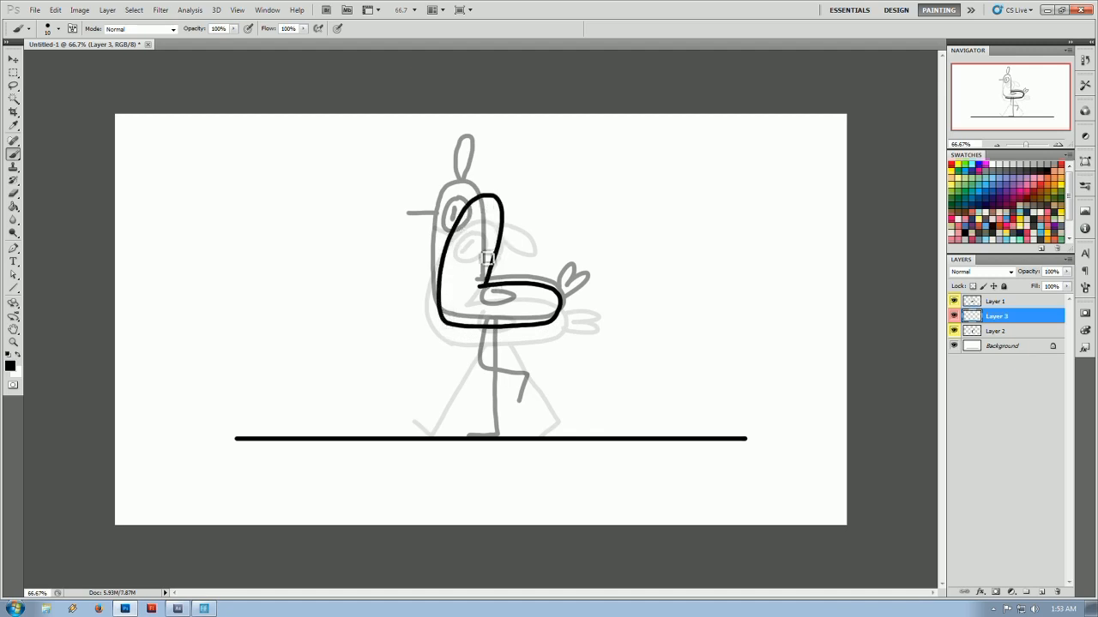
mouse_move(503, 203)
mouse_down()
mouse_move(525, 204)
mouse_move(532, 221)
mouse_move(481, 222)
mouse_move(461, 242)
mouse_move(483, 215)
mouse_up()
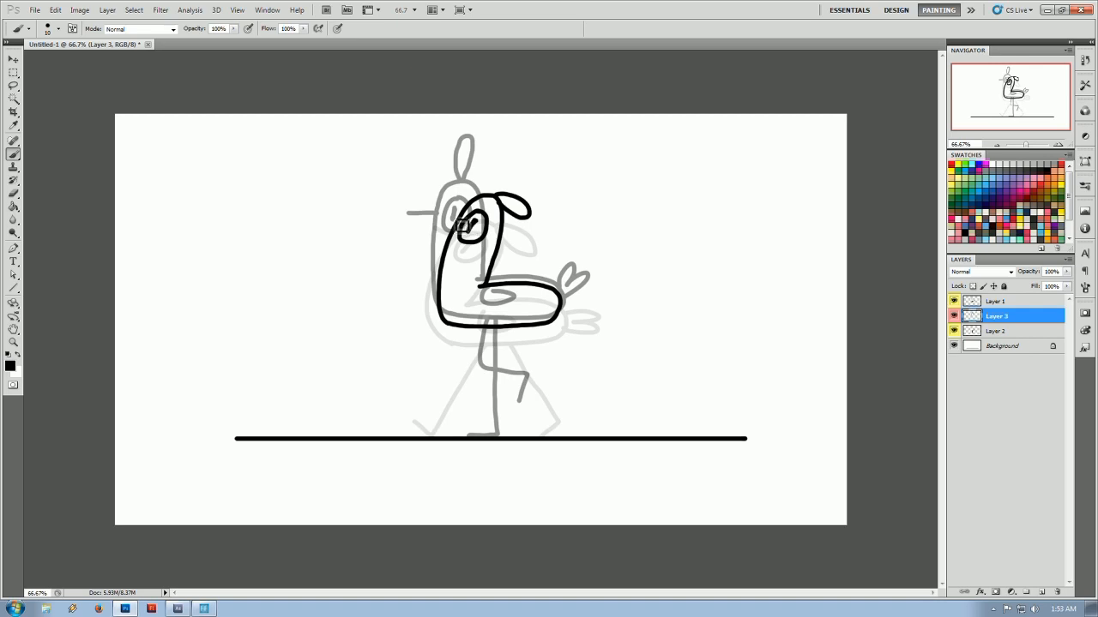
drag(475, 221, 470, 235)
drag(456, 217, 424, 218)
mouse_move(490, 329)
mouse_down()
mouse_move(491, 441)
mouse_move(457, 435)
mouse_up()
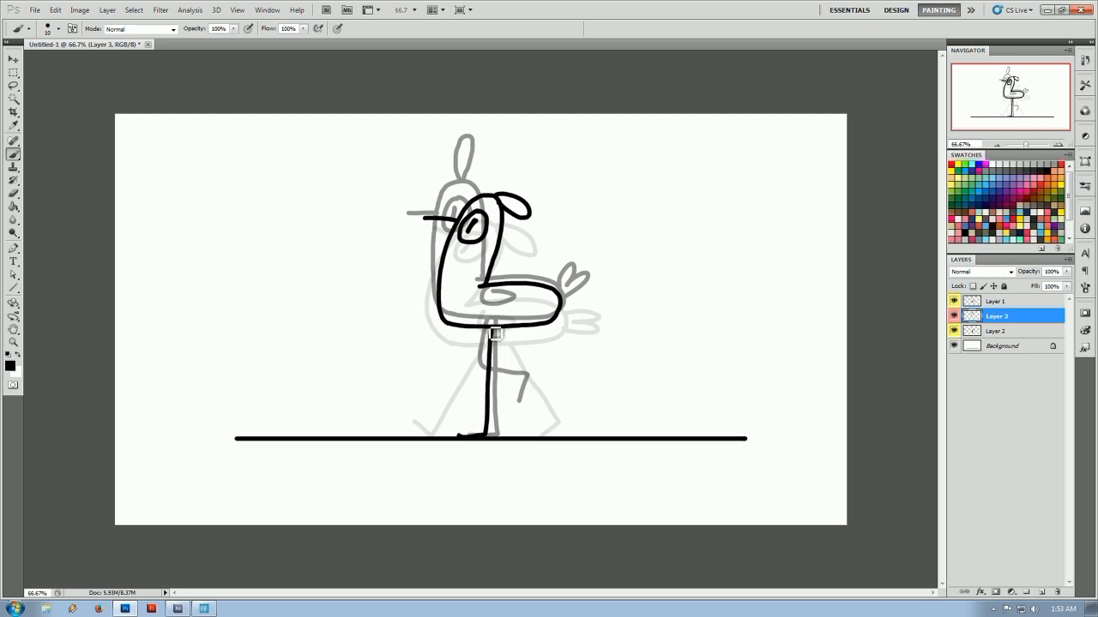
mouse_move(490, 325)
mouse_down()
mouse_move(485, 371)
mouse_move(535, 380)
mouse_move(523, 401)
mouse_up()
mouse_move(490, 309)
mouse_down()
mouse_move(480, 302)
mouse_move(586, 296)
mouse_move(560, 314)
mouse_up()
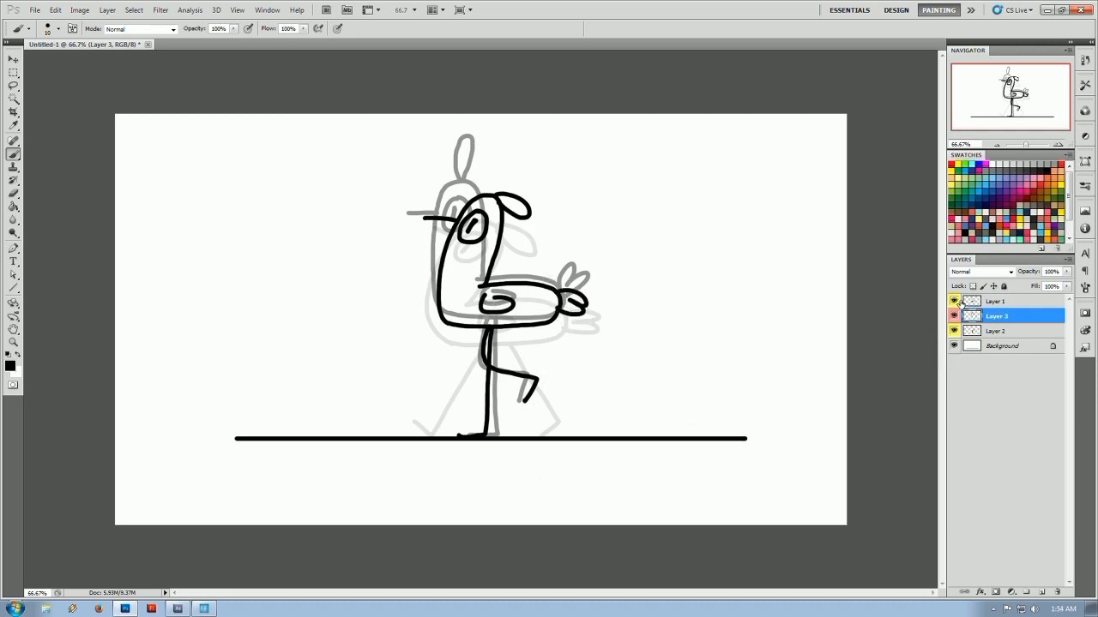
Hide Layer 3 and add a new layer labelled red directly above the Background.
click(953, 316)
click(1003, 346)
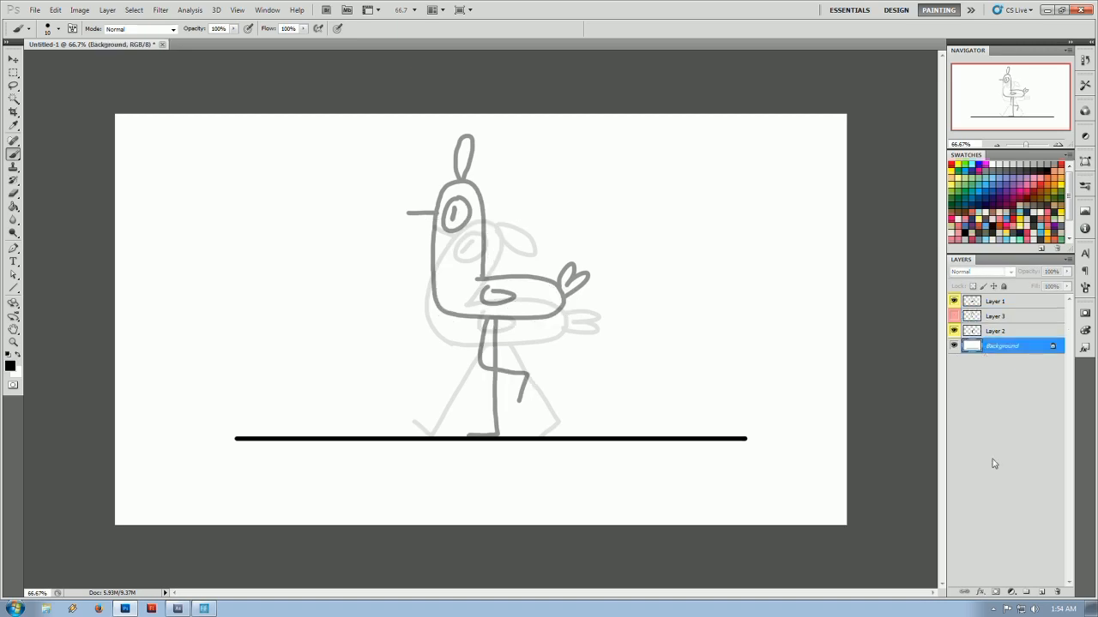
click(1042, 593)
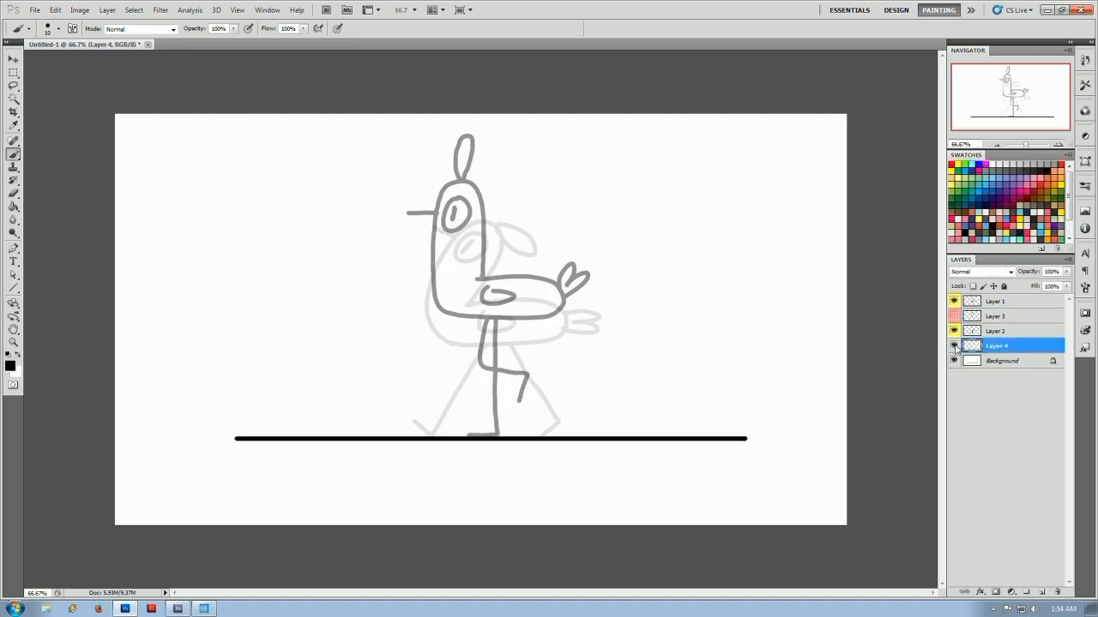
right_click(955, 346)
click(982, 396)
Draw the second in-between pose on Layer 4 with a half-raised crest, eye, beak, lifted tail, straight leg, bent leg and wing.
mouse_move(478, 284)
mouse_down()
mouse_move(531, 286)
mouse_move(562, 311)
mouse_move(550, 329)
mouse_move(475, 333)
mouse_move(443, 322)
mouse_move(434, 285)
mouse_move(447, 235)
mouse_move(471, 203)
mouse_move(492, 202)
mouse_move(503, 247)
mouse_move(486, 288)
mouse_up()
mouse_move(494, 202)
mouse_down()
mouse_move(474, 161)
mouse_move(493, 195)
mouse_move(461, 248)
mouse_move(483, 216)
mouse_move(467, 236)
mouse_move(417, 216)
mouse_up()
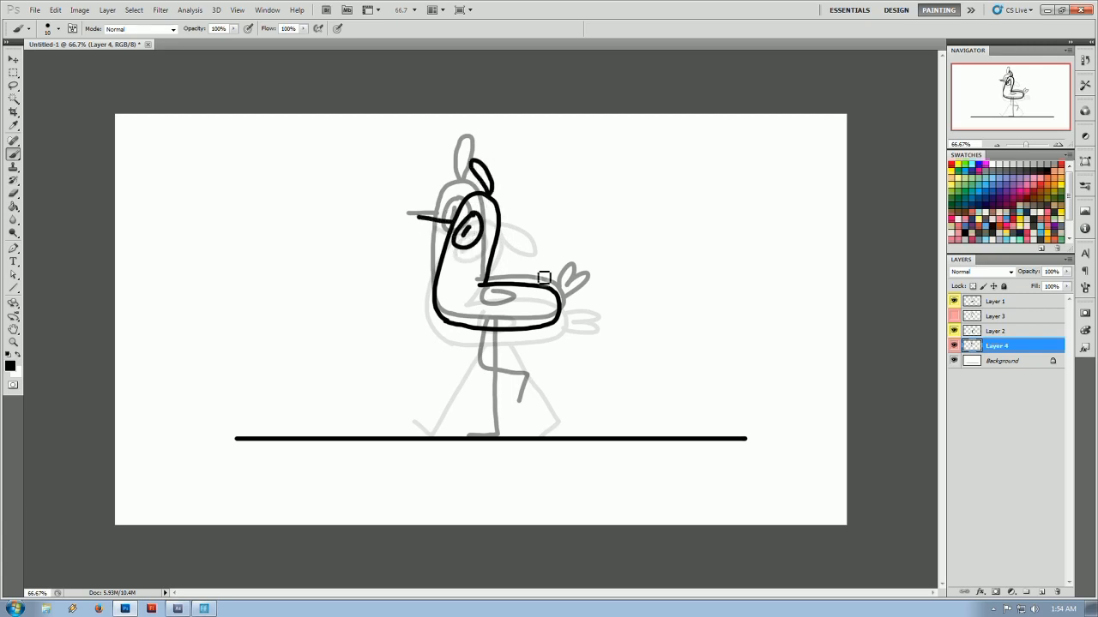
mouse_move(560, 292)
mouse_down()
mouse_move(581, 285)
mouse_move(588, 299)
mouse_move(561, 312)
mouse_up()
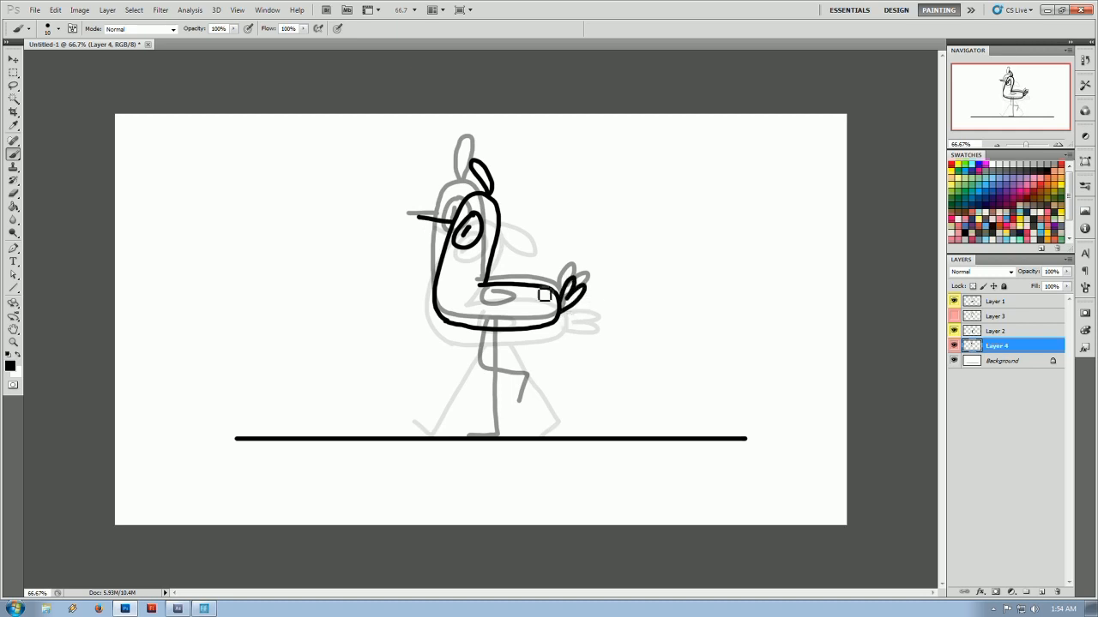
mouse_move(501, 329)
mouse_down()
mouse_move(519, 443)
mouse_move(480, 436)
mouse_up()
mouse_move(483, 329)
mouse_down()
mouse_move(468, 360)
mouse_move(527, 377)
mouse_move(517, 397)
mouse_up()
mouse_move(489, 294)
mouse_down()
mouse_move(478, 307)
mouse_move(513, 305)
mouse_up()
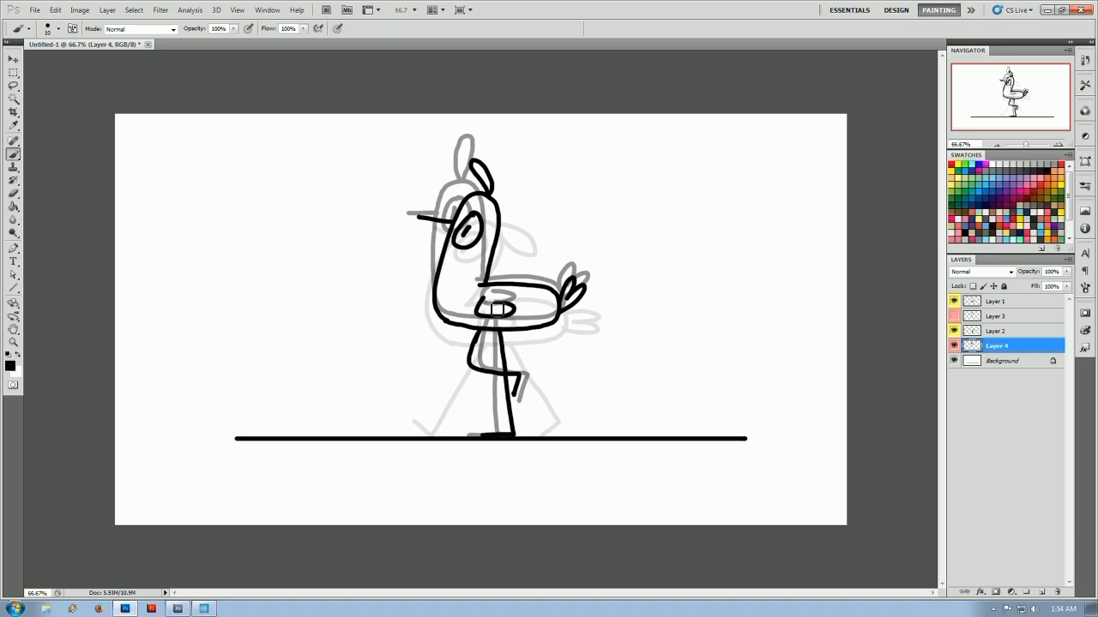
Toggle the visibility of Layers 2, 3 and 4 to preview the bird poses in sequence, ending with all layers shown.
drag(952, 343, 954, 331)
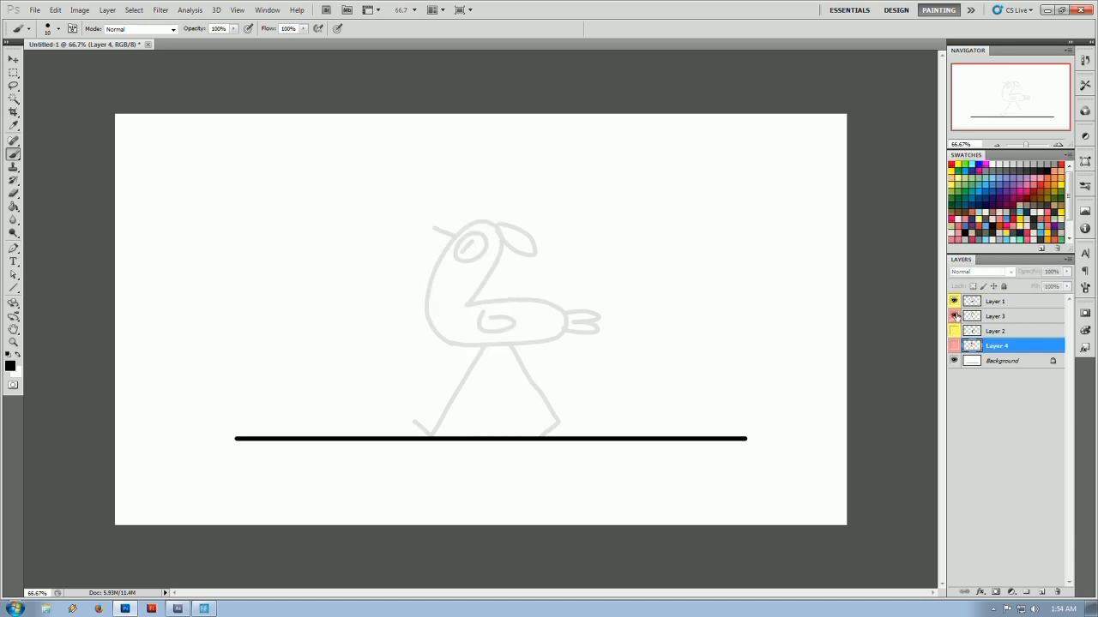
click(953, 317)
click(954, 331)
click(954, 316)
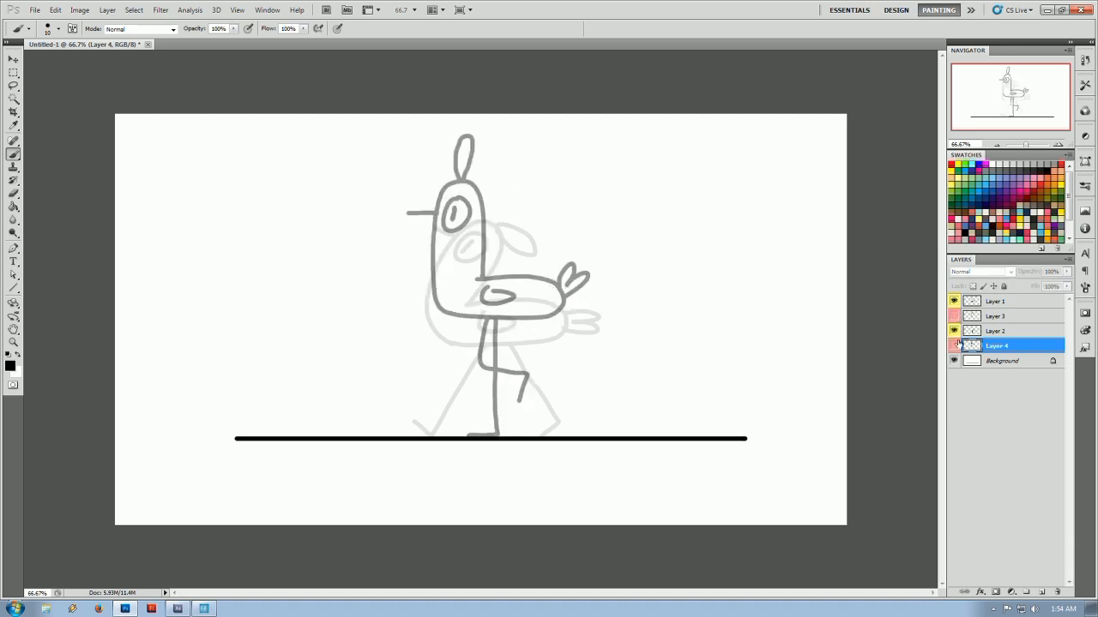
click(954, 346)
click(953, 317)
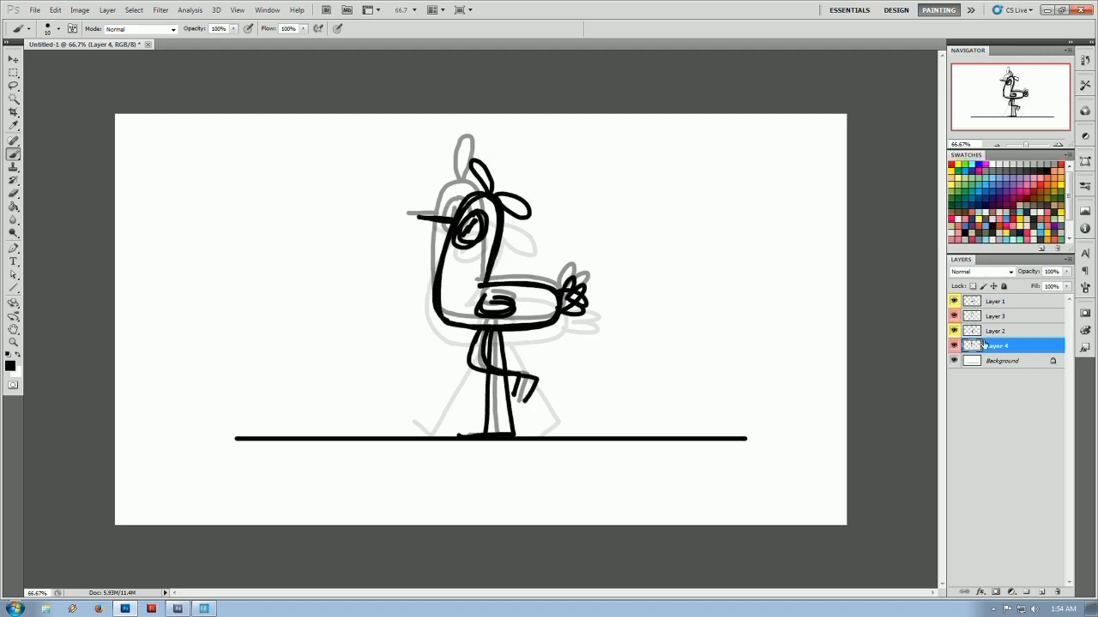
Set the opacity of Layers 1 to 4 to 100% and hide all the bird layers except Layer 1.
shift+click(994, 302)
mouse_move(1067, 272)
mouse_down()
mouse_move(1033, 289)
mouse_move(1069, 286)
mouse_up()
drag(955, 347, 955, 316)
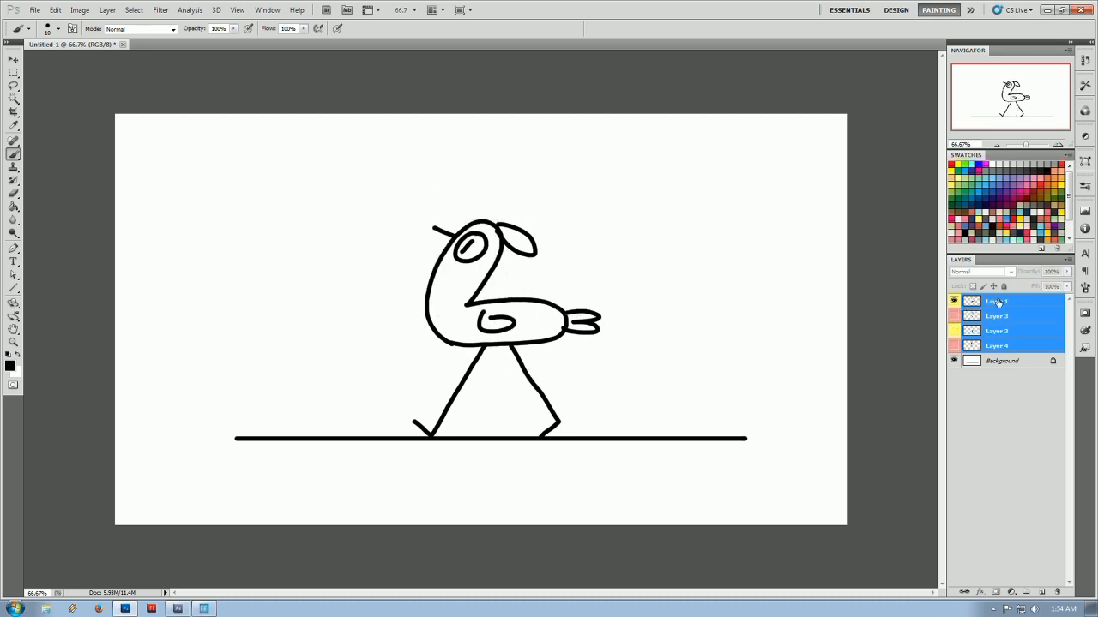
Select only Layer 1 and open the Animation panel in frame mode.
click(997, 303)
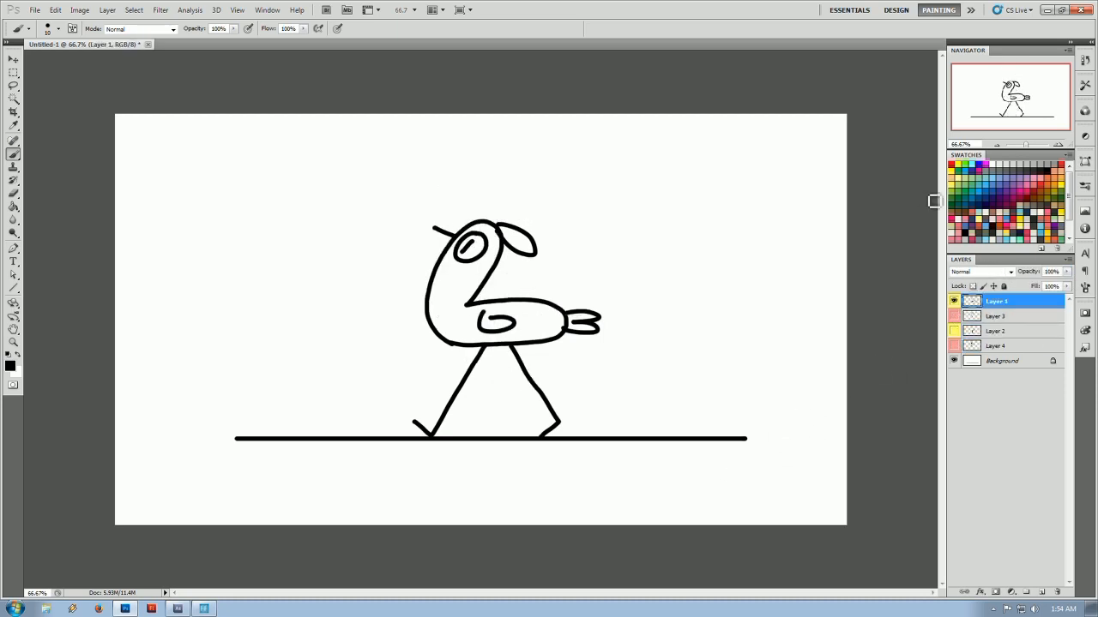
click(267, 10)
click(268, 10)
click(269, 10)
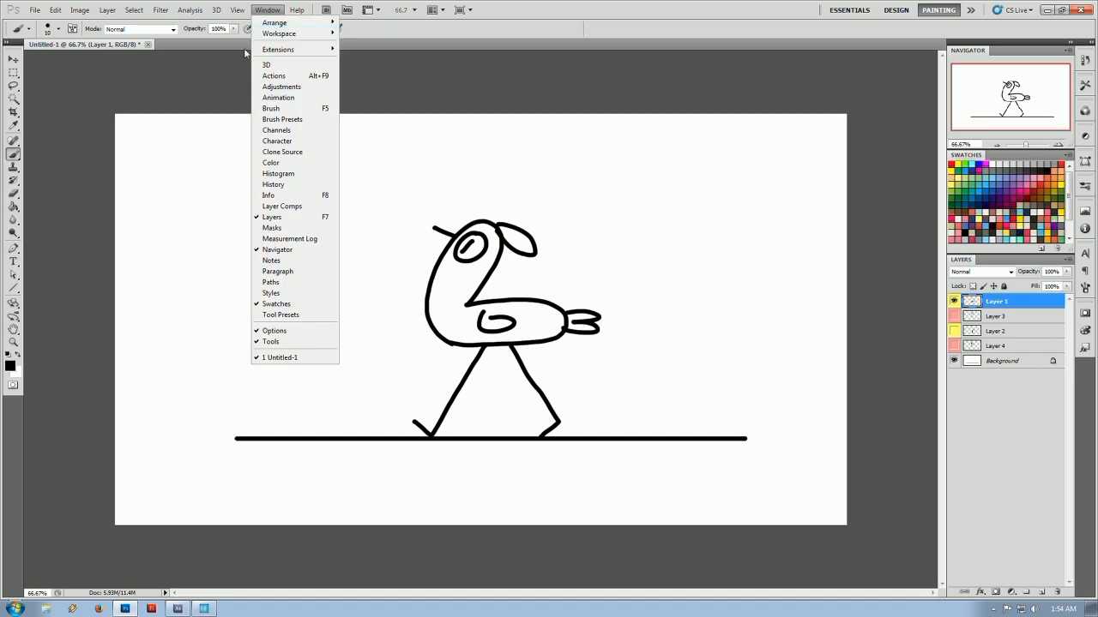
click(276, 99)
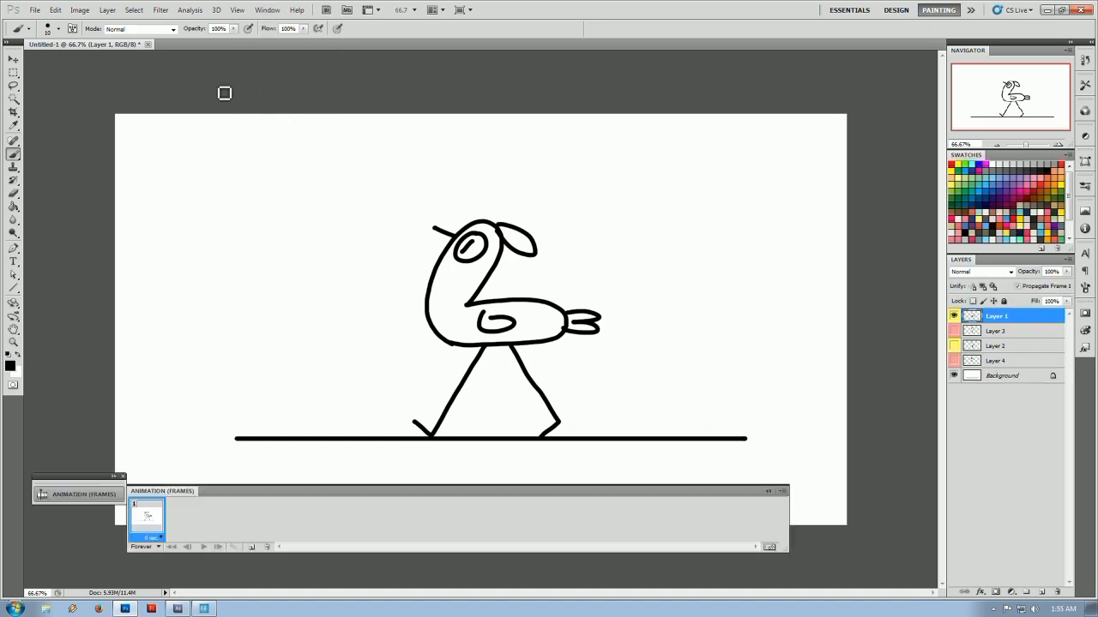
Switch the animation to the timeline view and back to frames, and set looping to Forever.
click(768, 547)
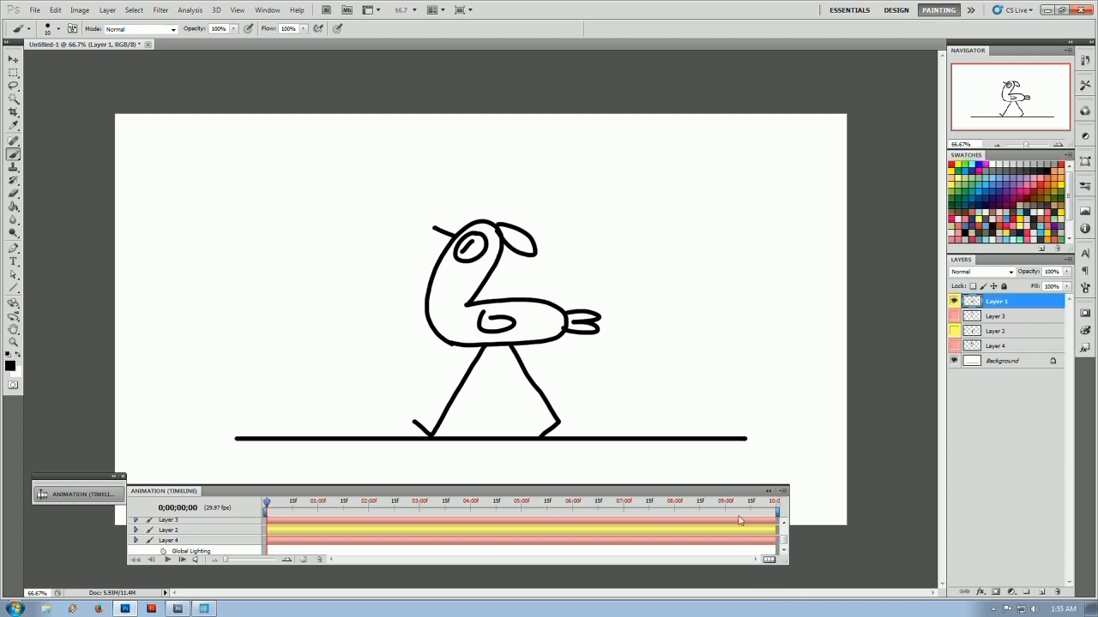
click(769, 561)
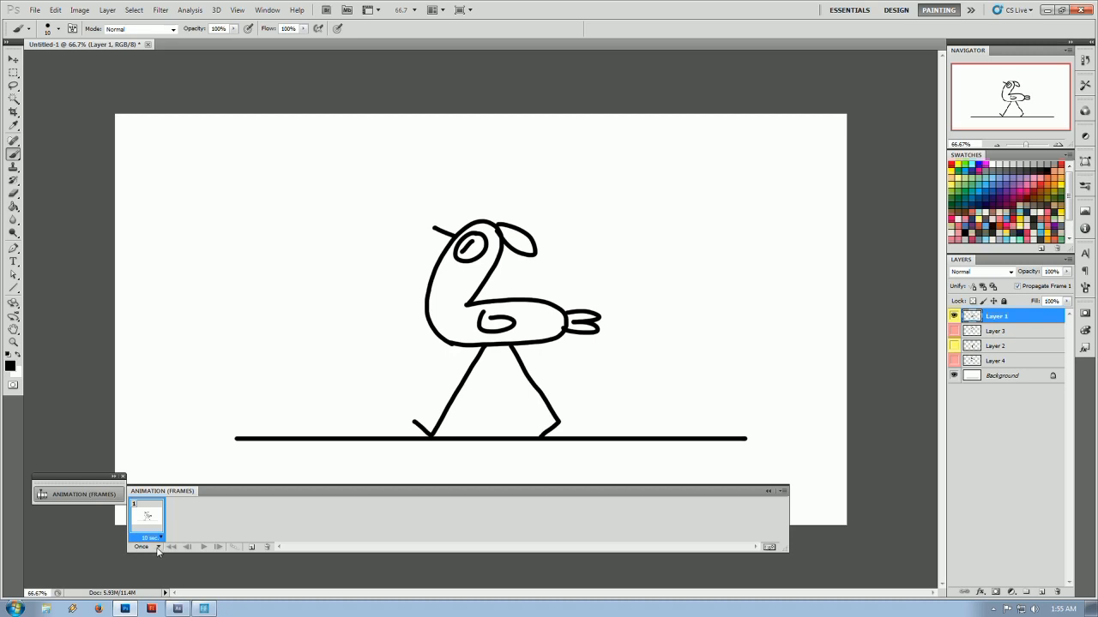
click(158, 548)
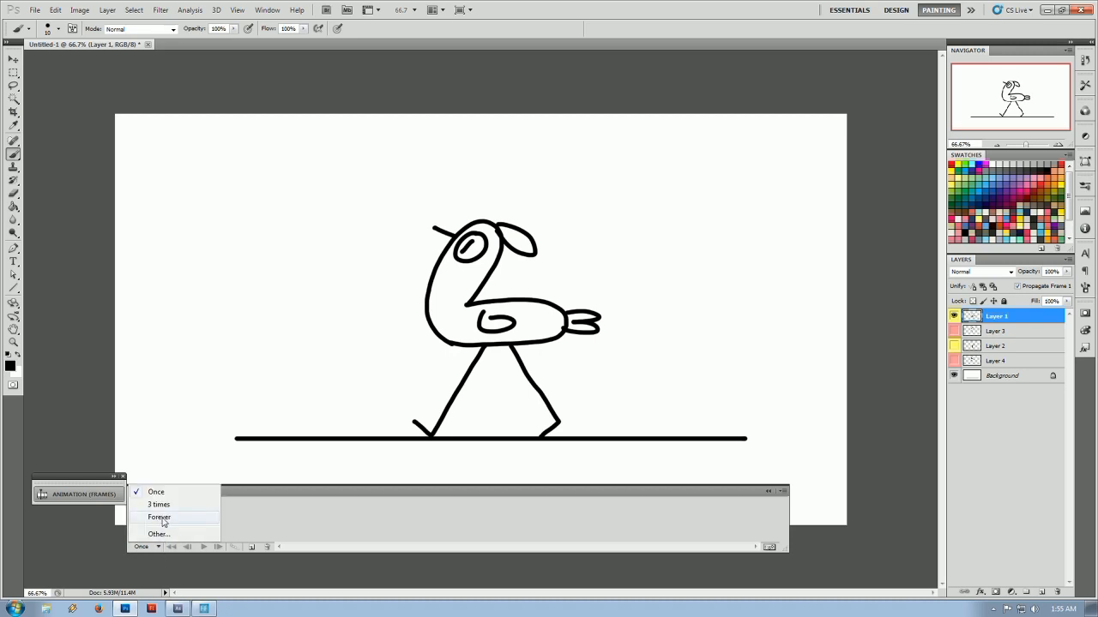
click(161, 519)
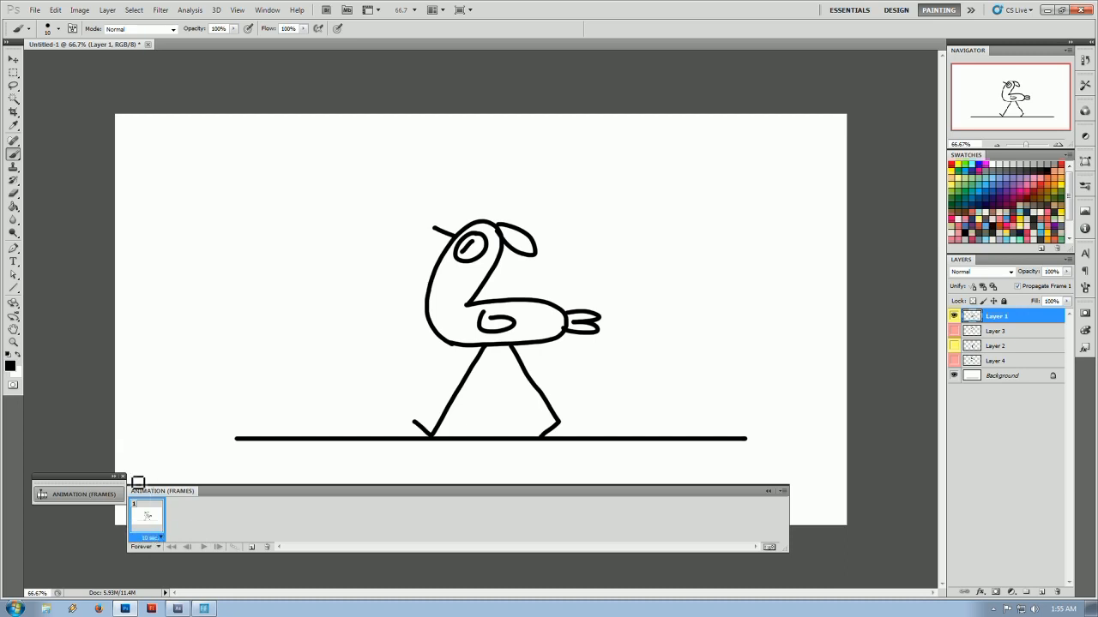
Set a custom delay of 0.04 seconds for the first animation frame.
click(159, 538)
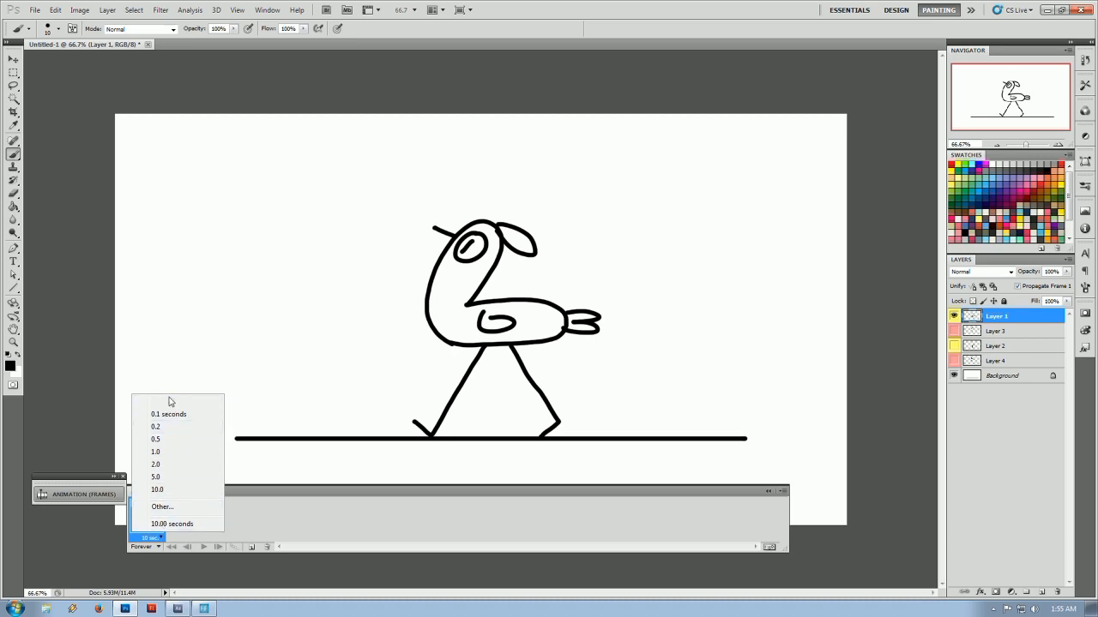
click(161, 508)
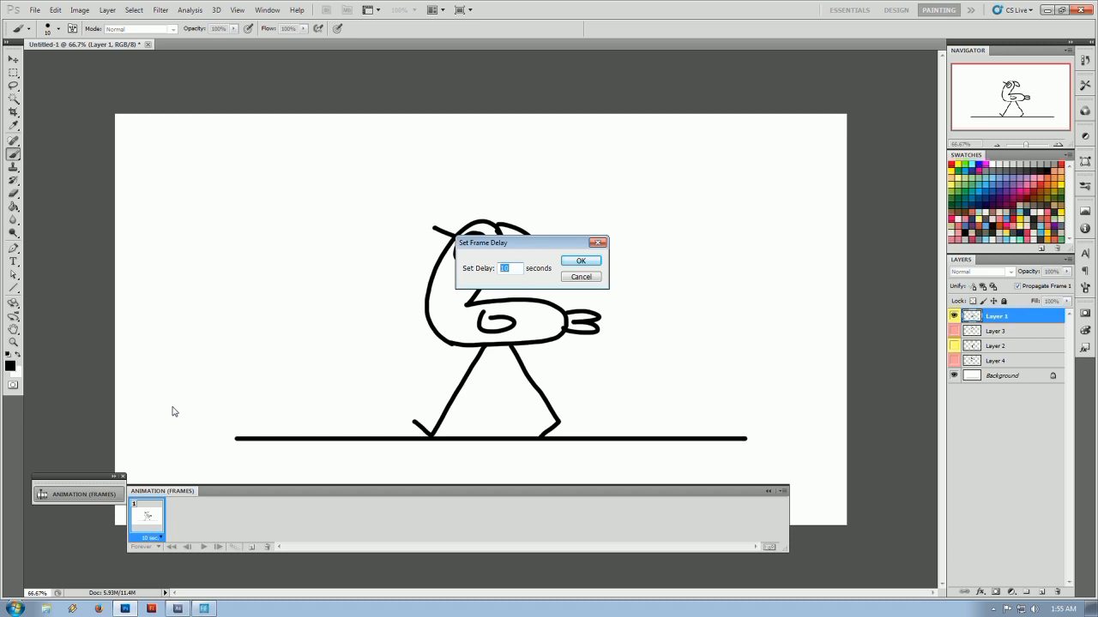
text(0.04)
click(581, 262)
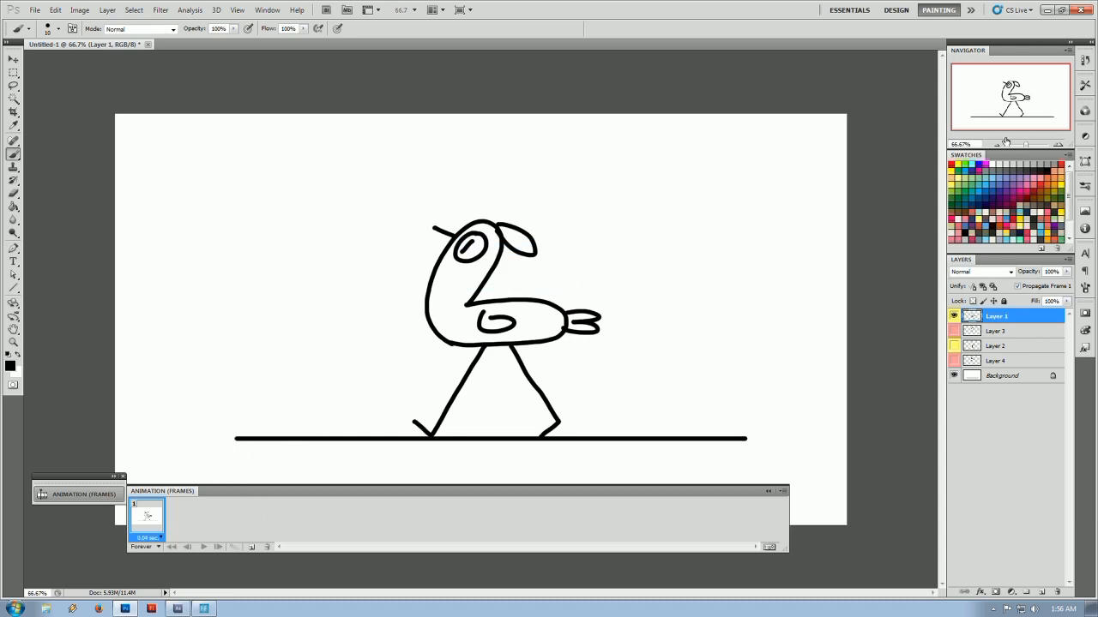
Duplicate the first frame twice to hold the Layer 1 pose for three frames, and check each one.
click(251, 546)
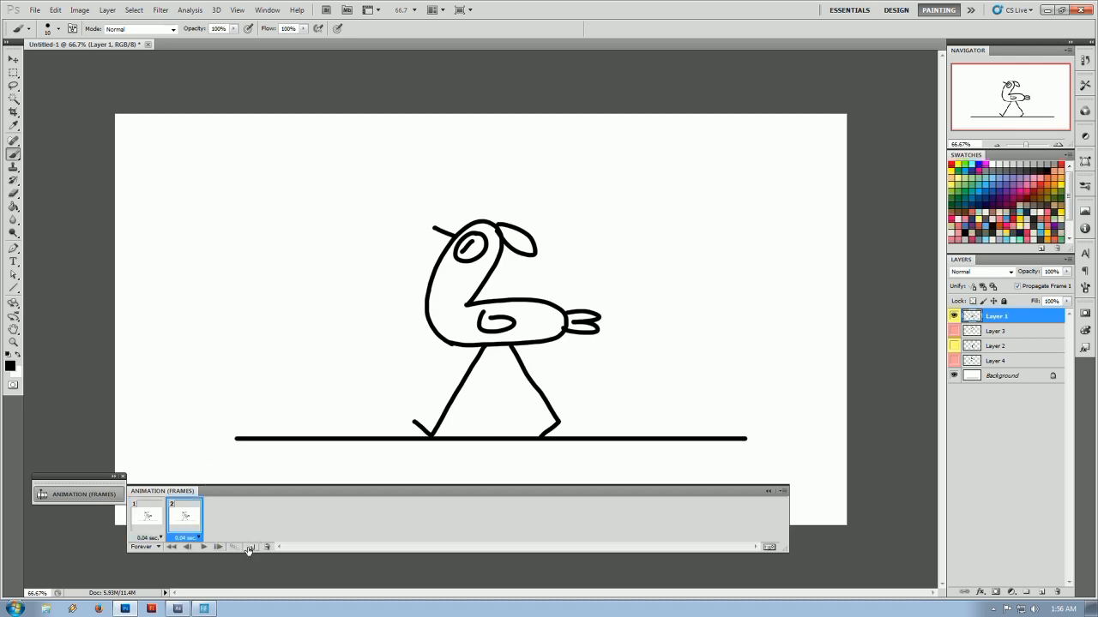
click(252, 546)
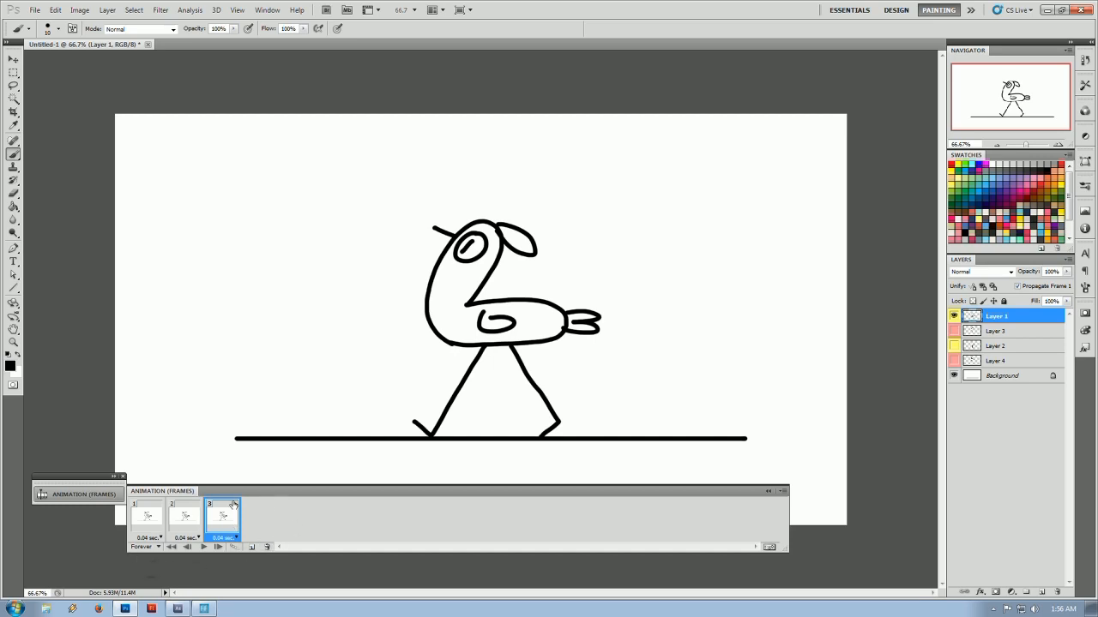
click(148, 517)
click(181, 519)
click(221, 520)
click(188, 520)
click(154, 515)
click(216, 519)
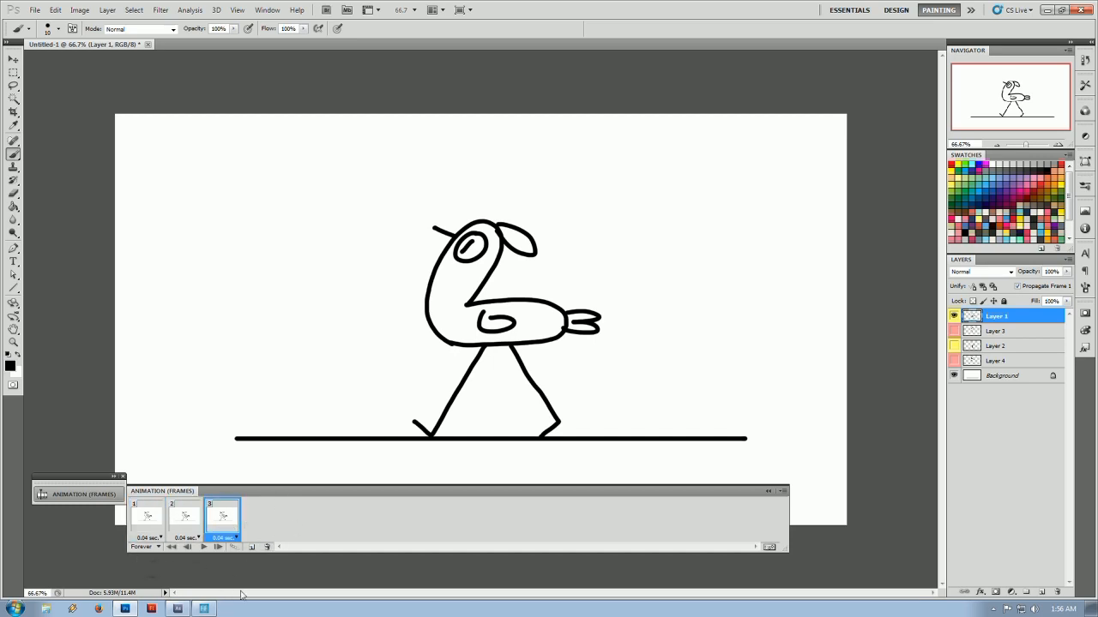
Add a fourth animation frame that shows Layer 3 and hides Layer 1.
click(251, 548)
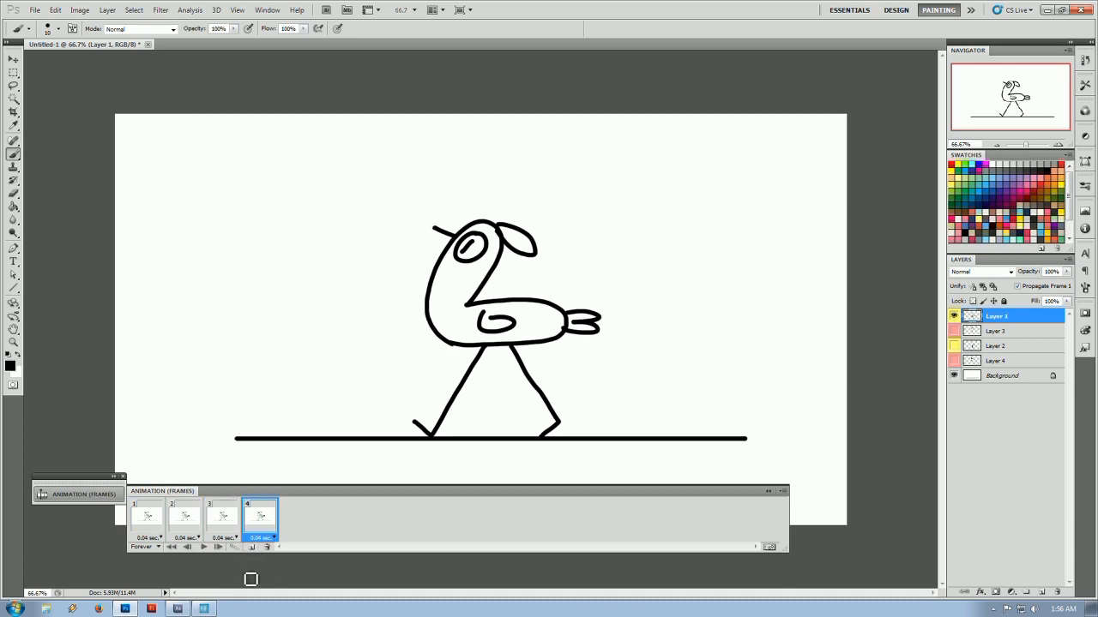
click(954, 331)
click(955, 316)
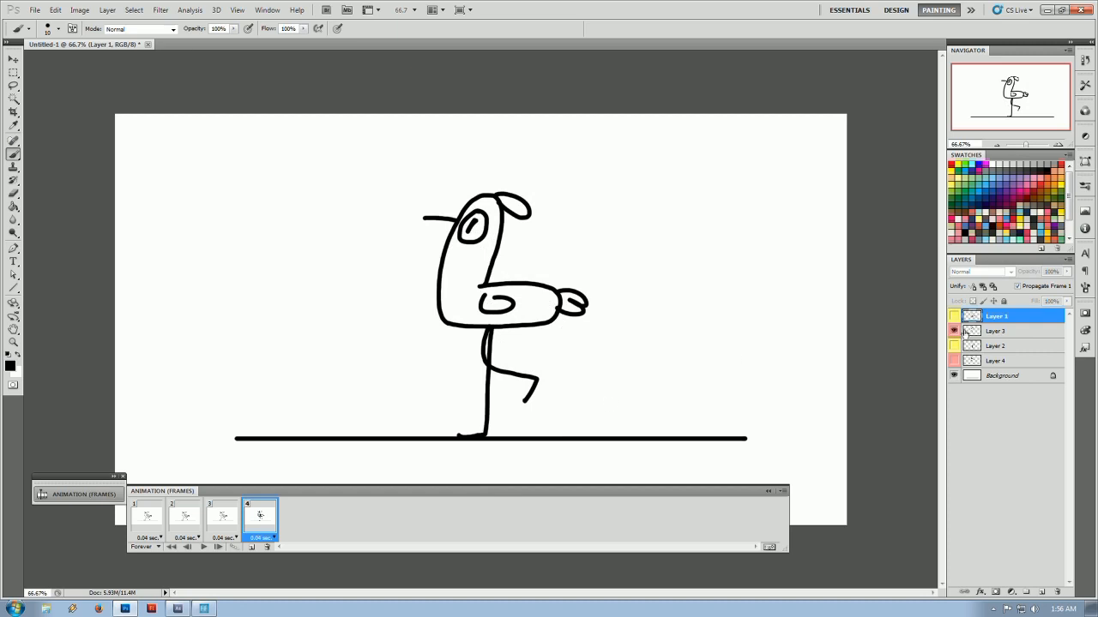
Add a fifth animation frame that shows Layer 2 and hides Layer 3.
click(251, 547)
click(955, 346)
click(954, 331)
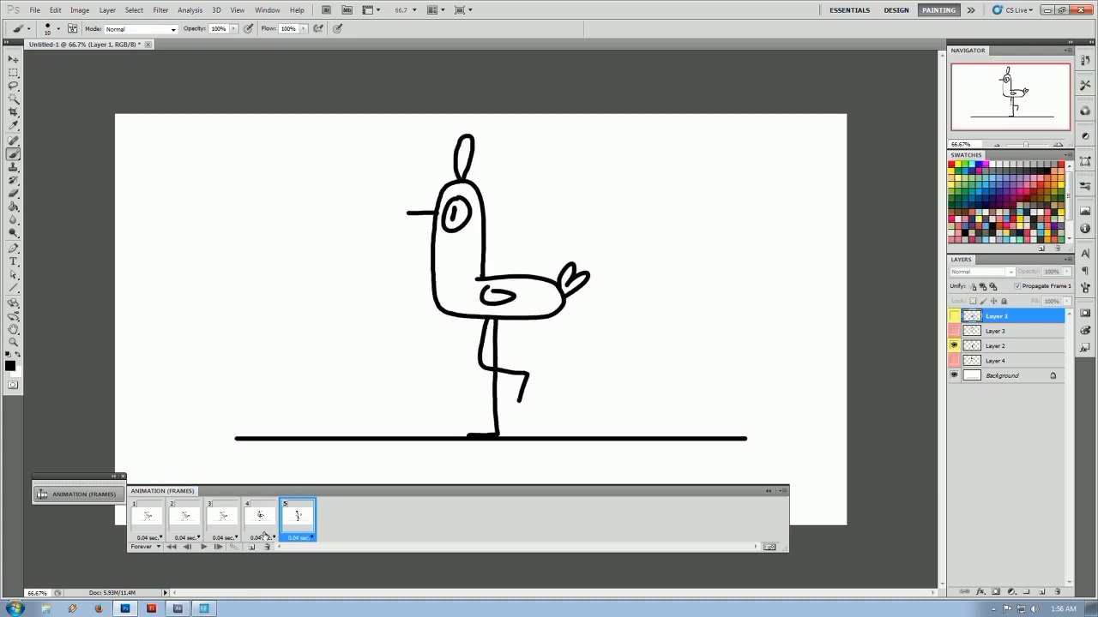
Add a sixth animation frame that shows Layer 4 and hides Layer 2.
click(251, 547)
click(955, 360)
click(955, 345)
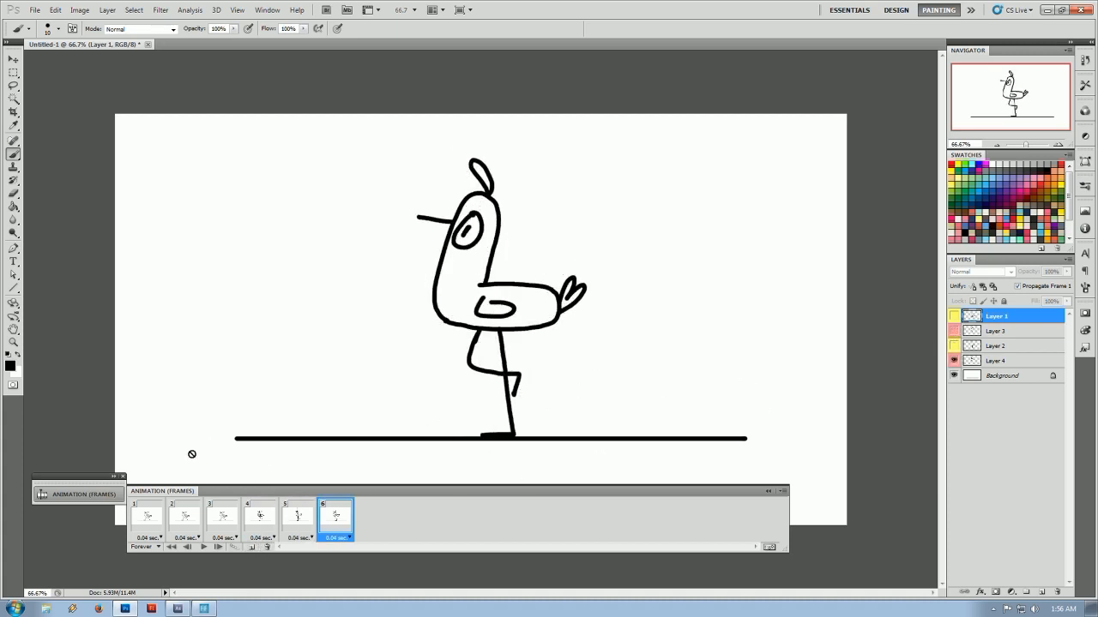
Play the looping walk animation with the frames panel collapsed and the canvas at 25% zoom, and stop it after watching.
click(204, 547)
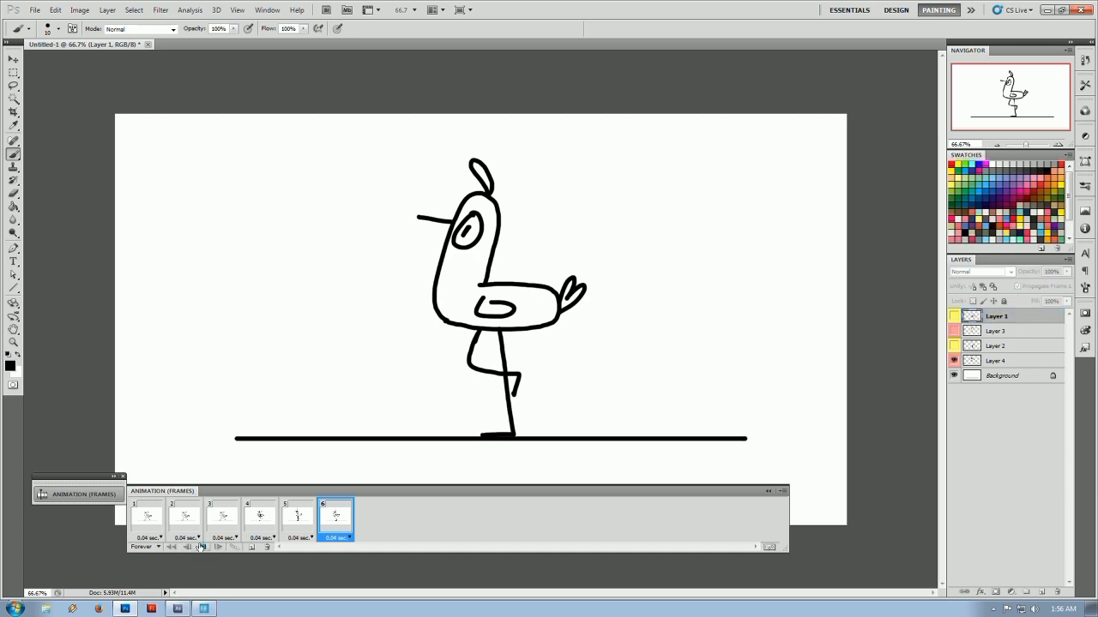
click(89, 494)
click(101, 494)
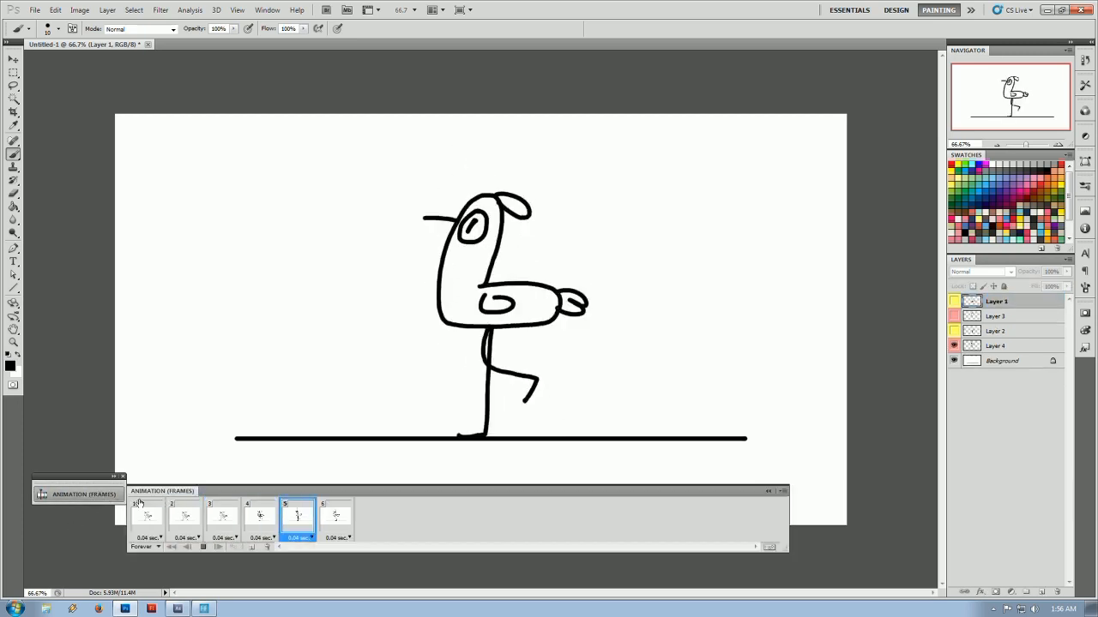
click(103, 494)
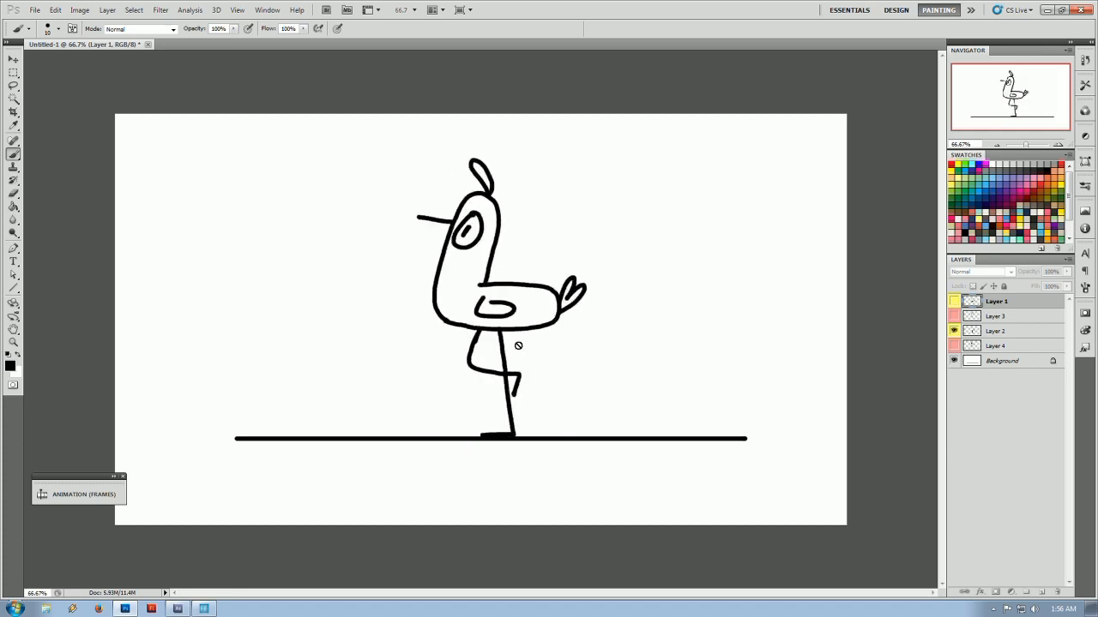
click(997, 146)
click(996, 146)
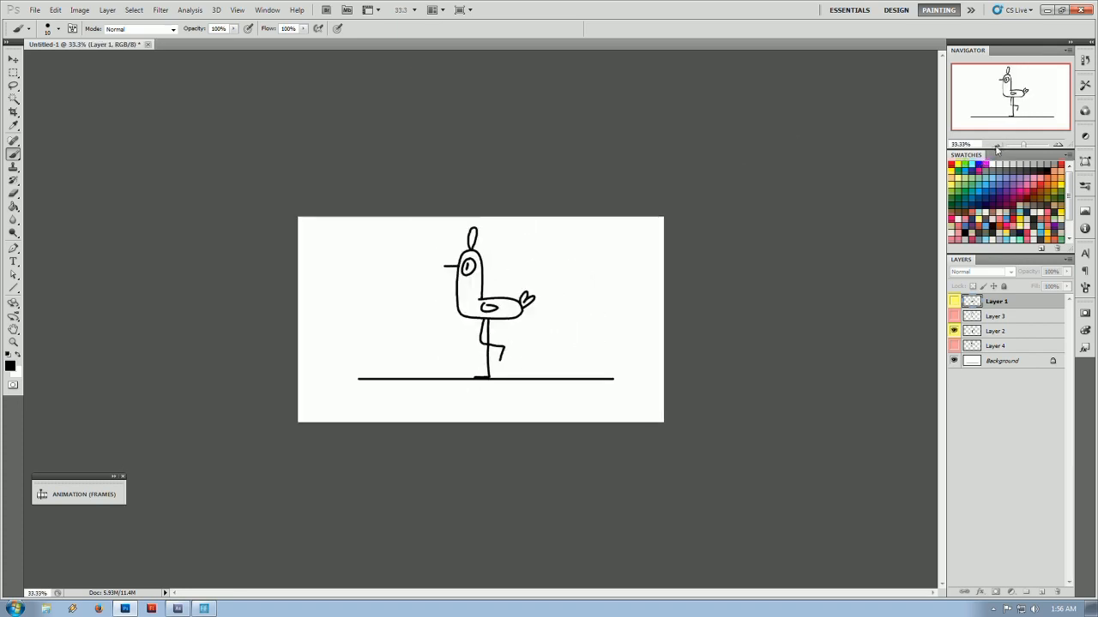
click(997, 146)
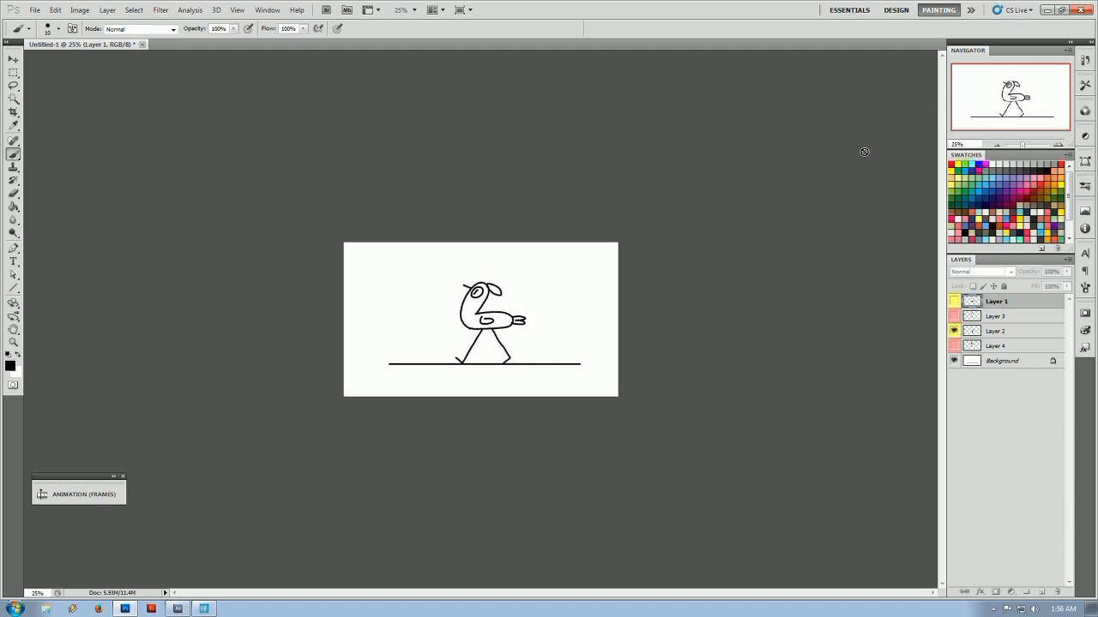
click(83, 495)
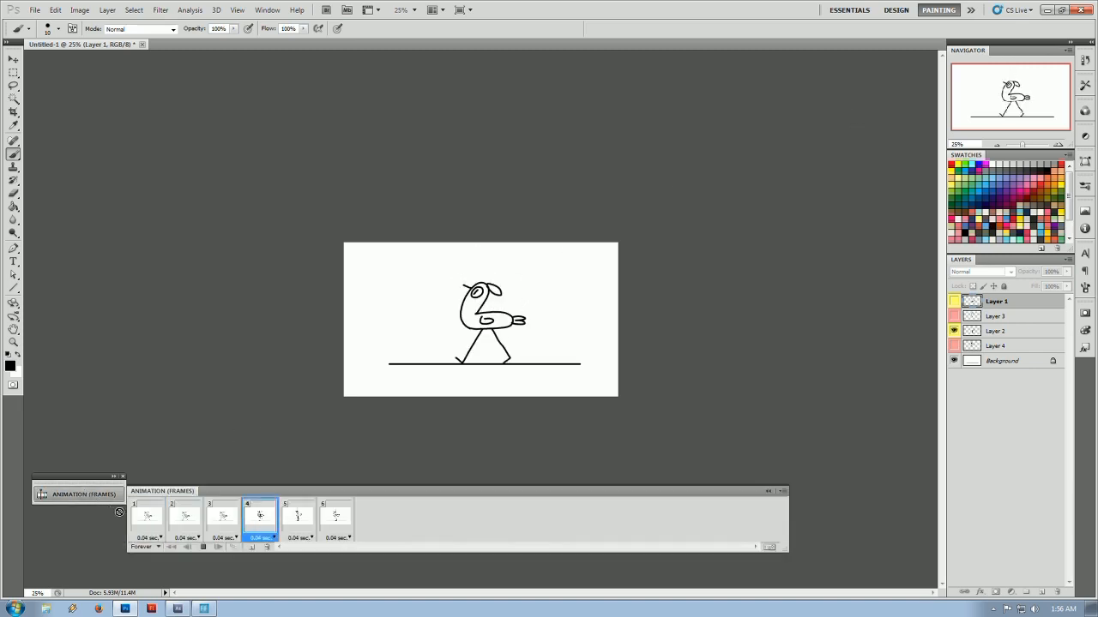
click(203, 547)
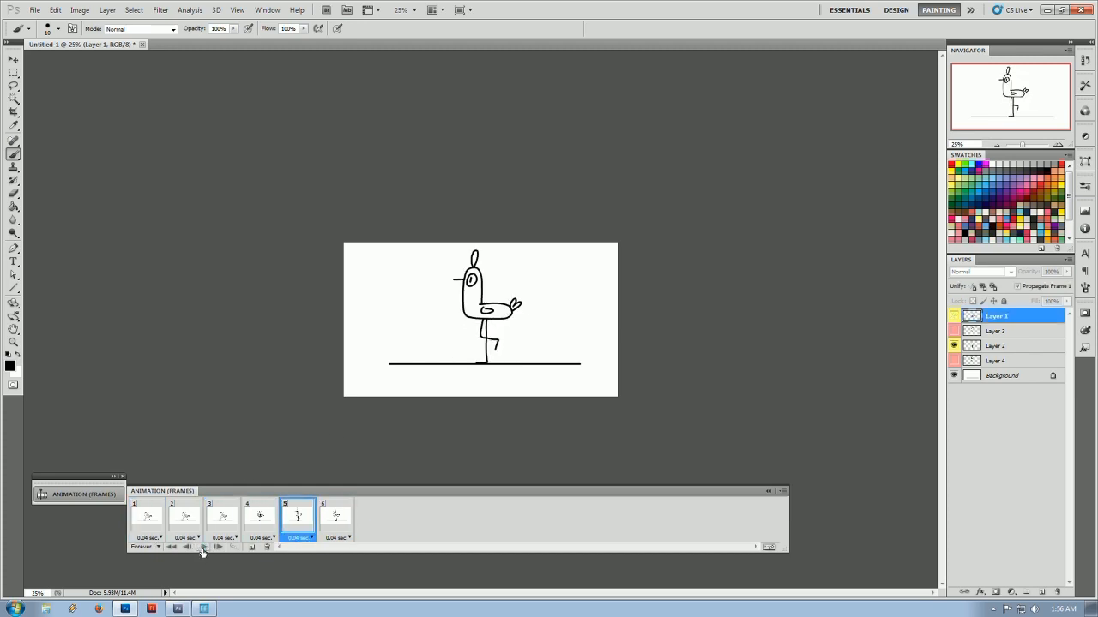
Step through the six animation frames at 50% zoom to check the pose in each, ending on the first frame.
click(1059, 145)
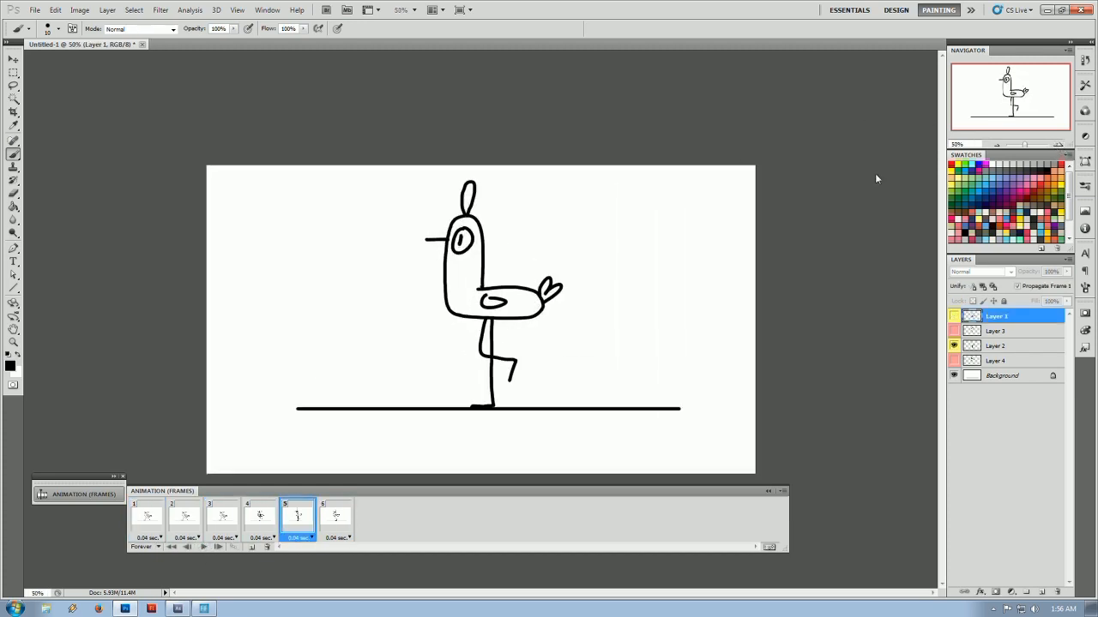
click(36, 12)
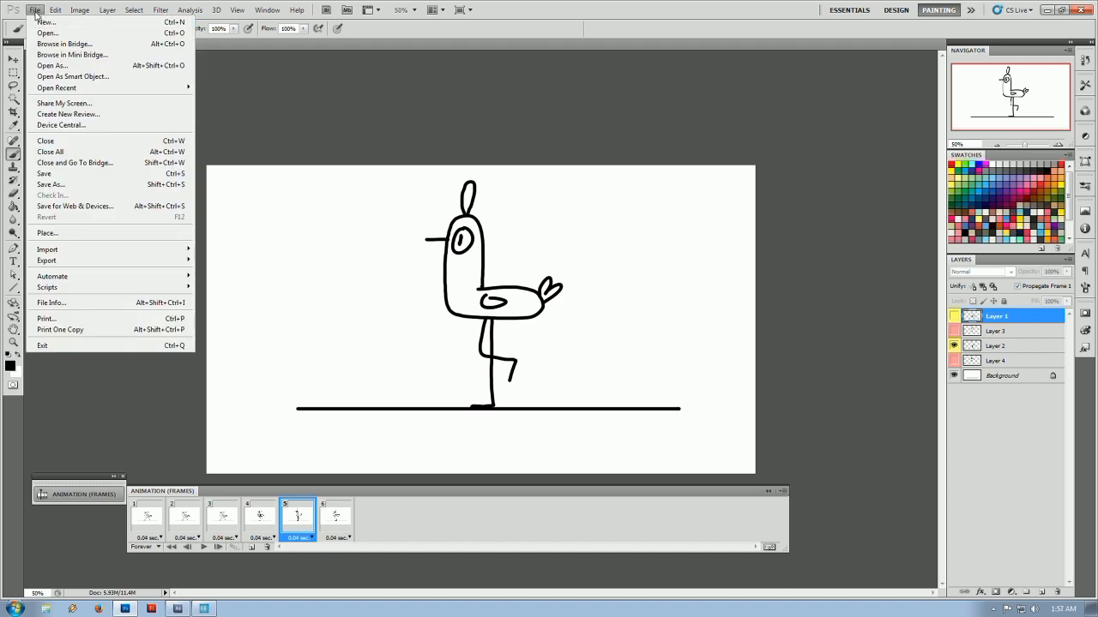
click(336, 513)
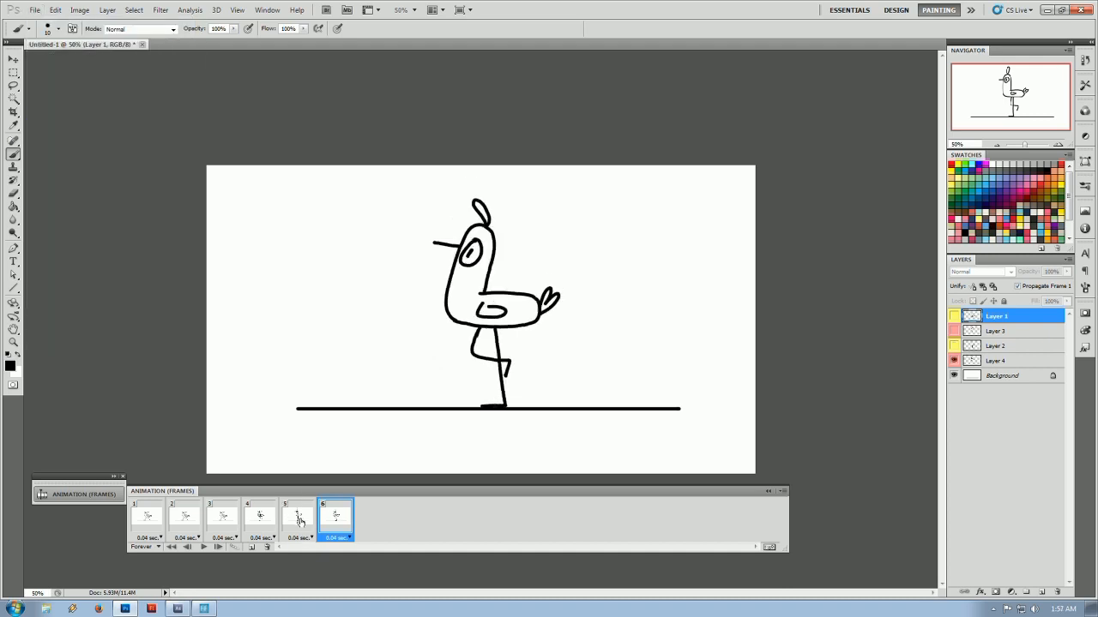
click(299, 521)
click(259, 521)
click(223, 521)
click(184, 523)
click(140, 526)
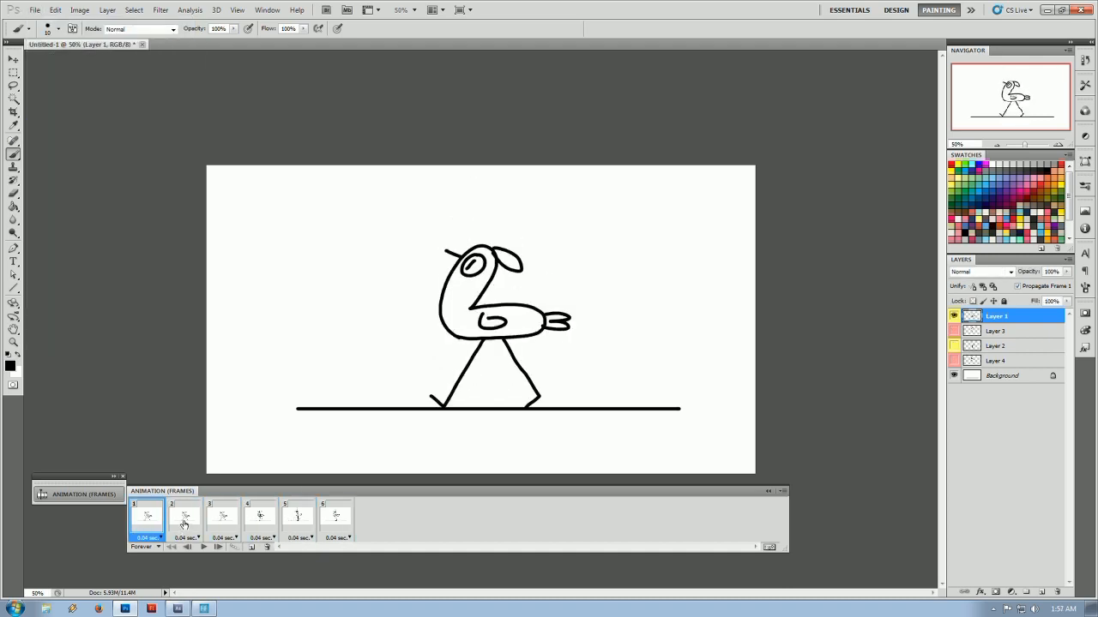
click(229, 521)
click(333, 520)
click(146, 521)
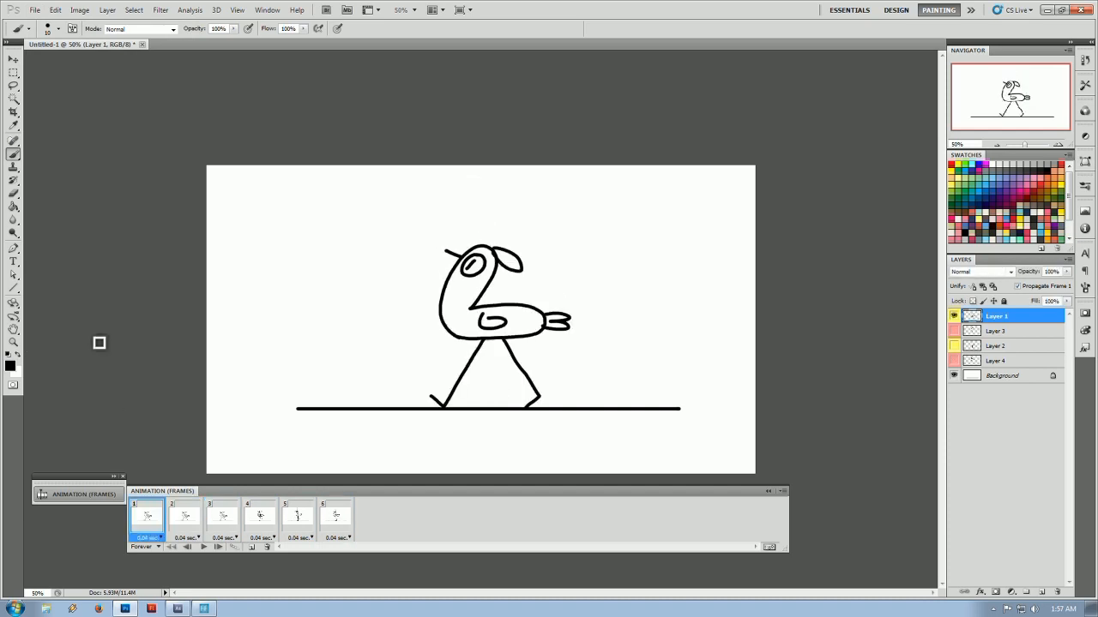
Review the animation's GIF export settings and available color counts in Save for Web & Devices, and close without saving.
click(35, 9)
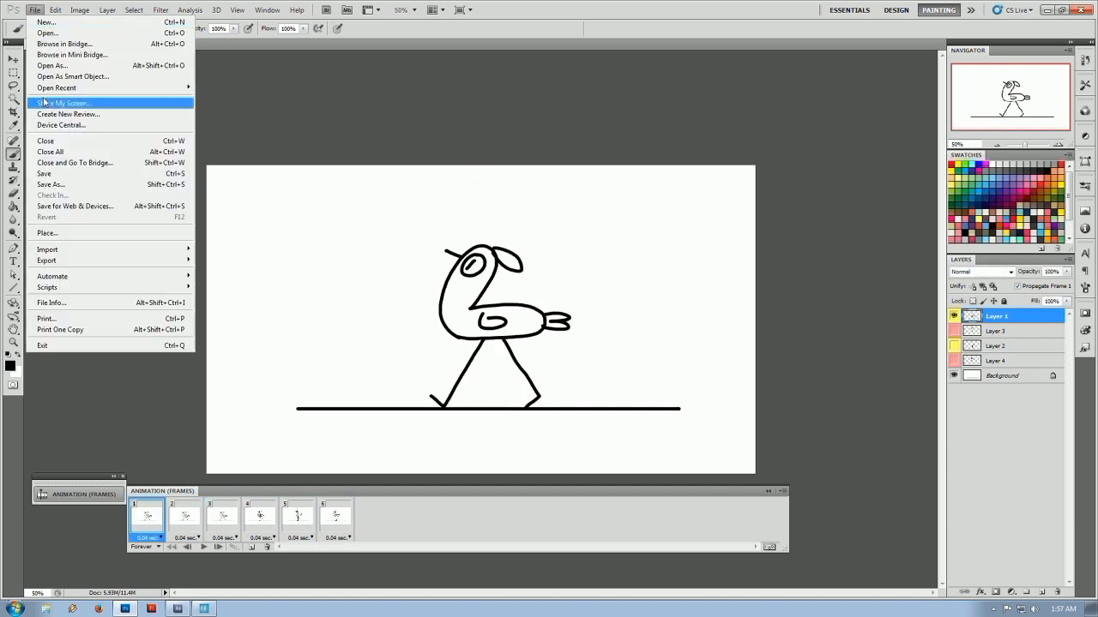
click(75, 208)
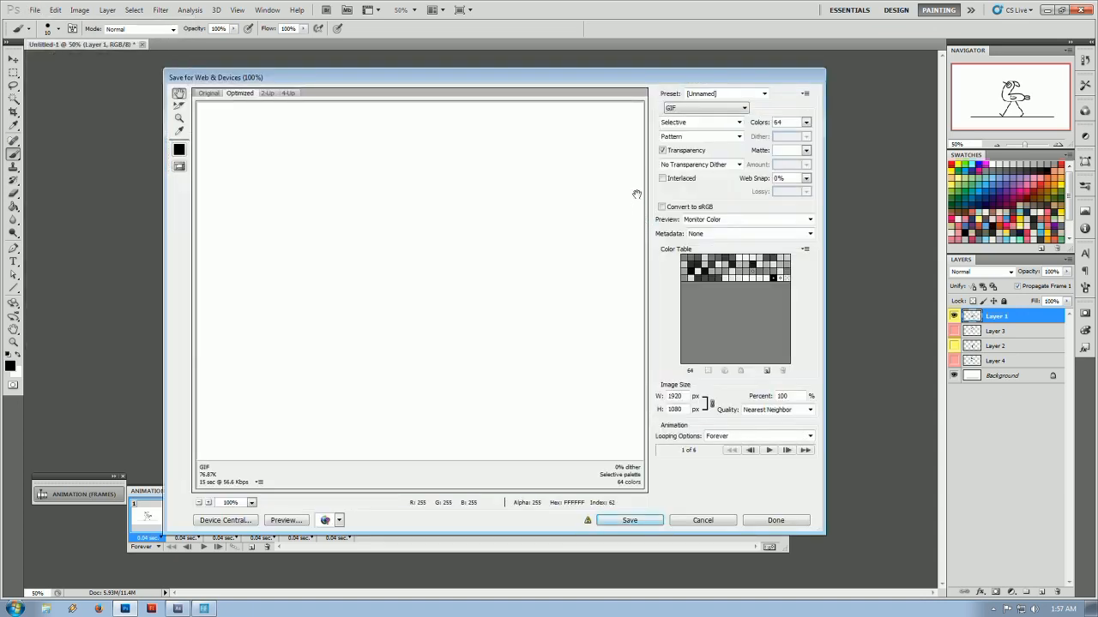
drag(378, 214, 498, 255)
click(806, 122)
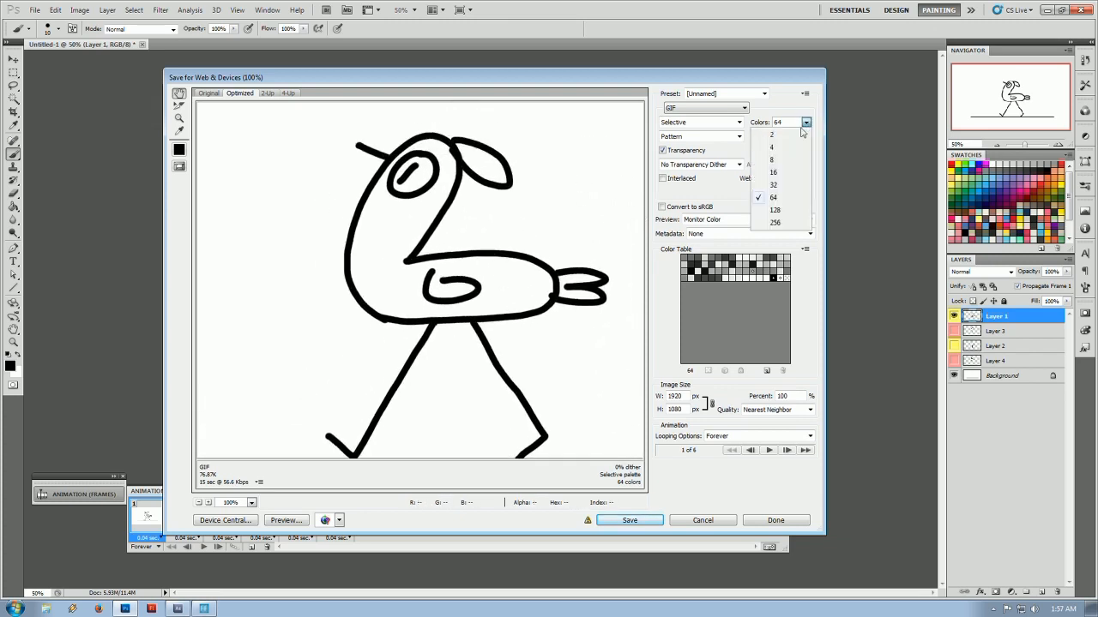
click(806, 125)
click(806, 124)
click(806, 124)
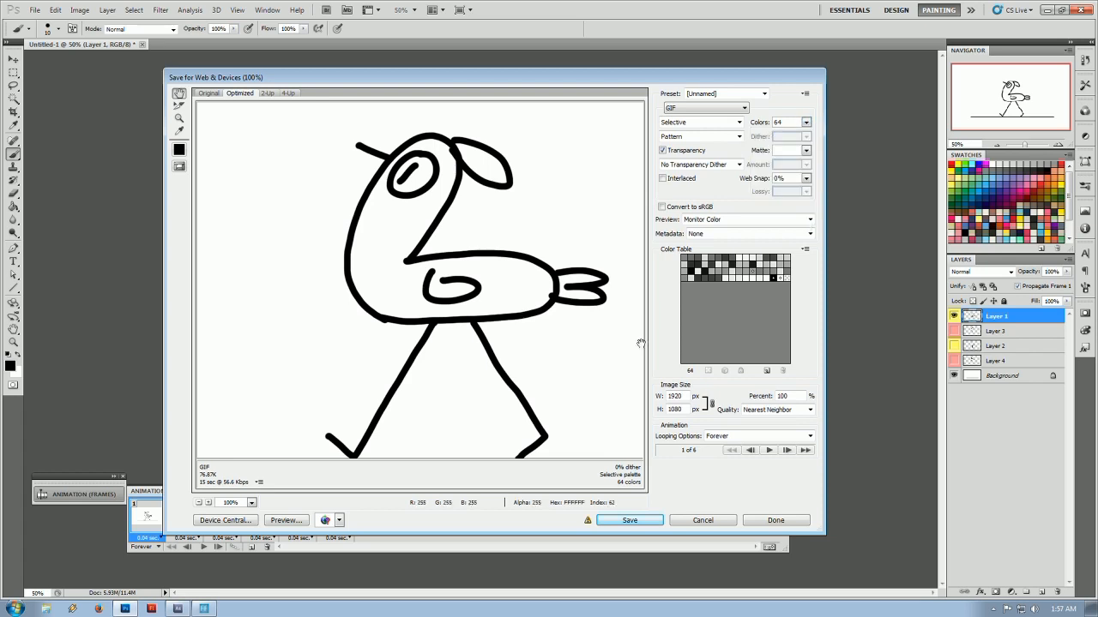
click(701, 521)
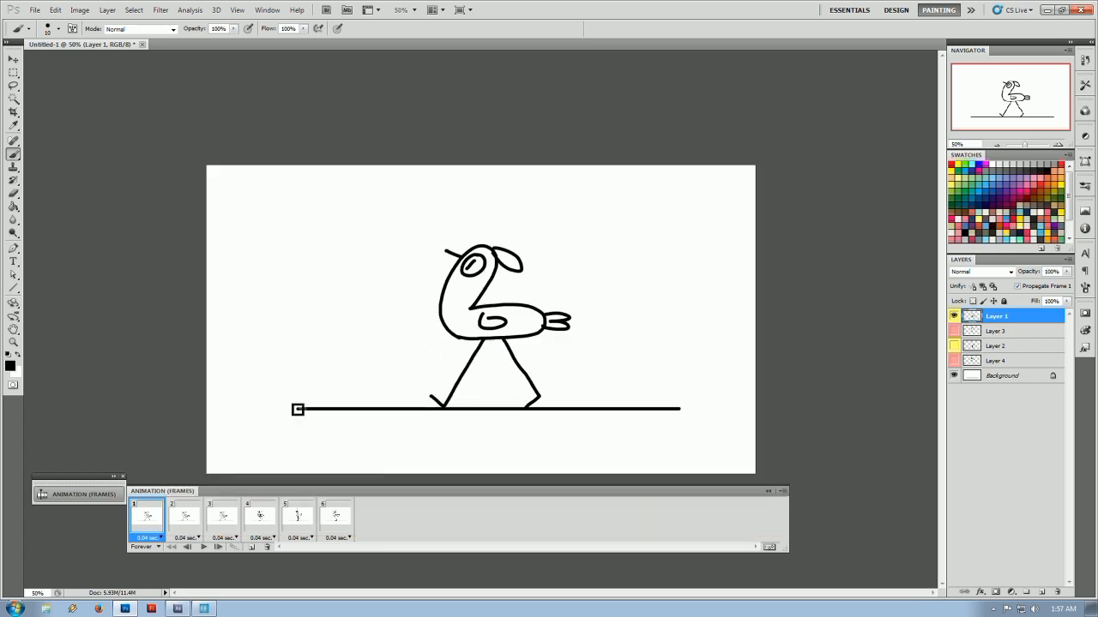
Delete animation frames 2 through 6, keeping only the first frame, and collapse the frames view.
click(336, 515)
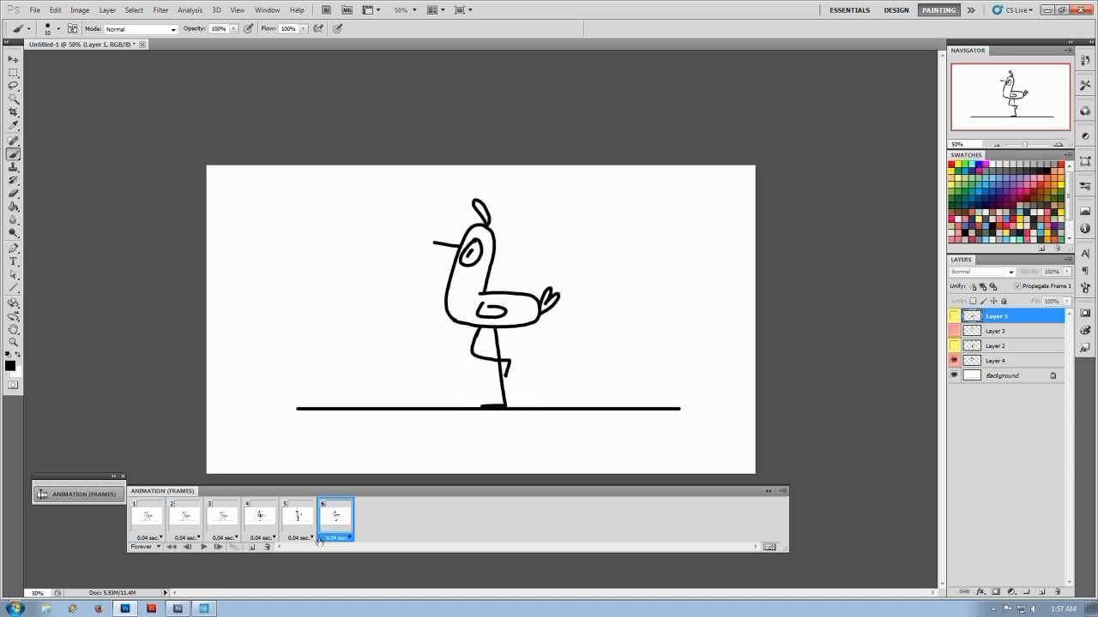
click(268, 547)
click(268, 547)
click(268, 547)
click(267, 547)
click(268, 547)
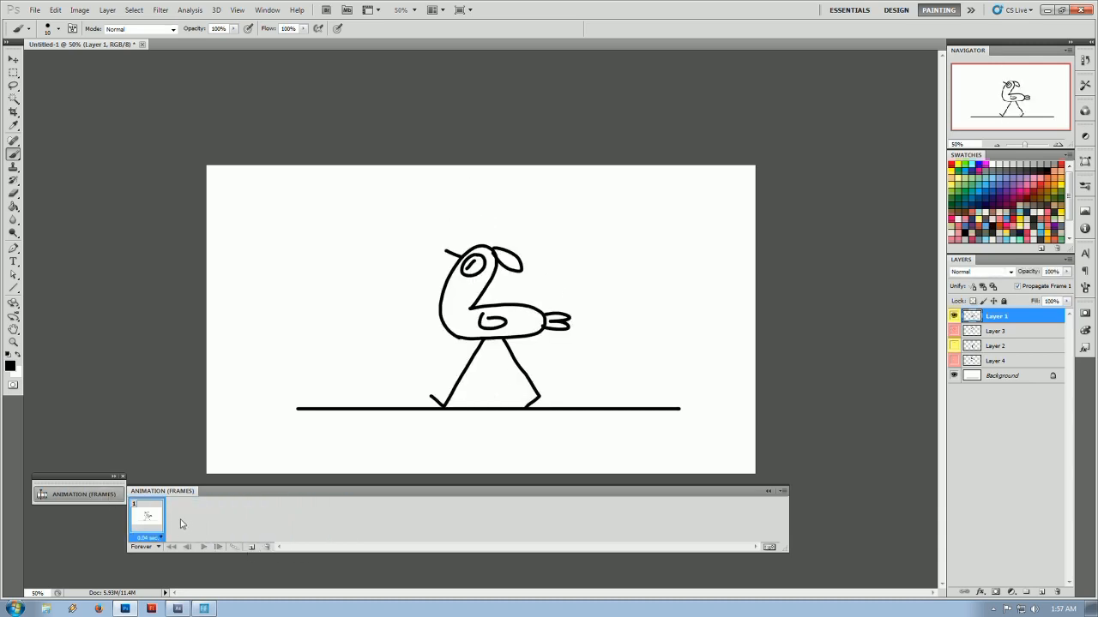
click(101, 495)
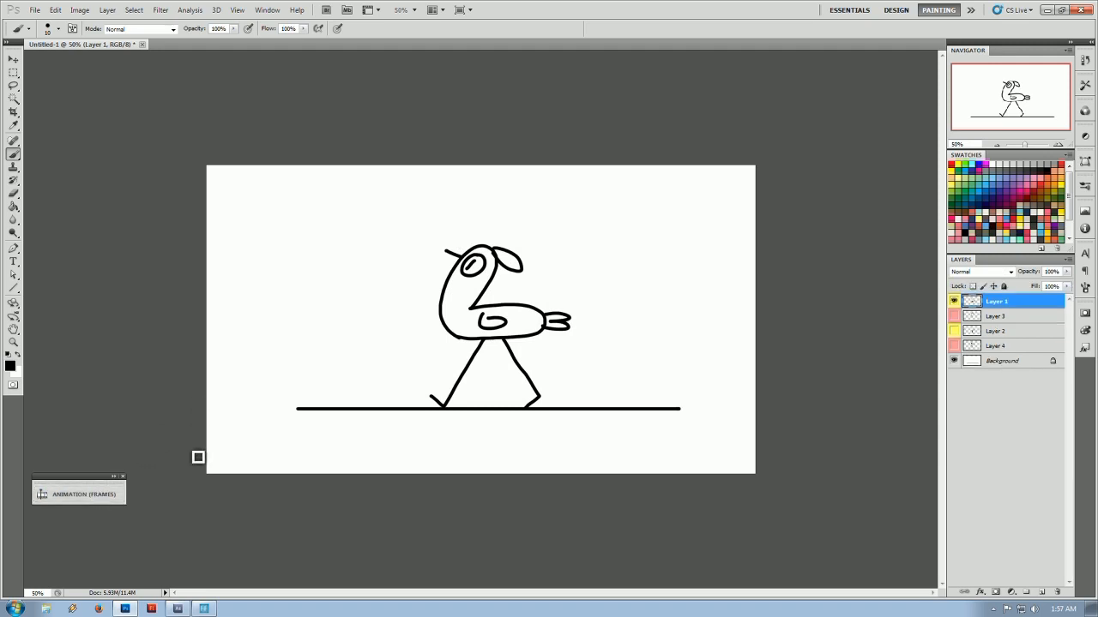
click(92, 504)
click(92, 502)
Duplicate Layer 1 twice as Layer 1 copy and Layer 1 copy 2 in the same document.
right_click(994, 303)
click(928, 351)
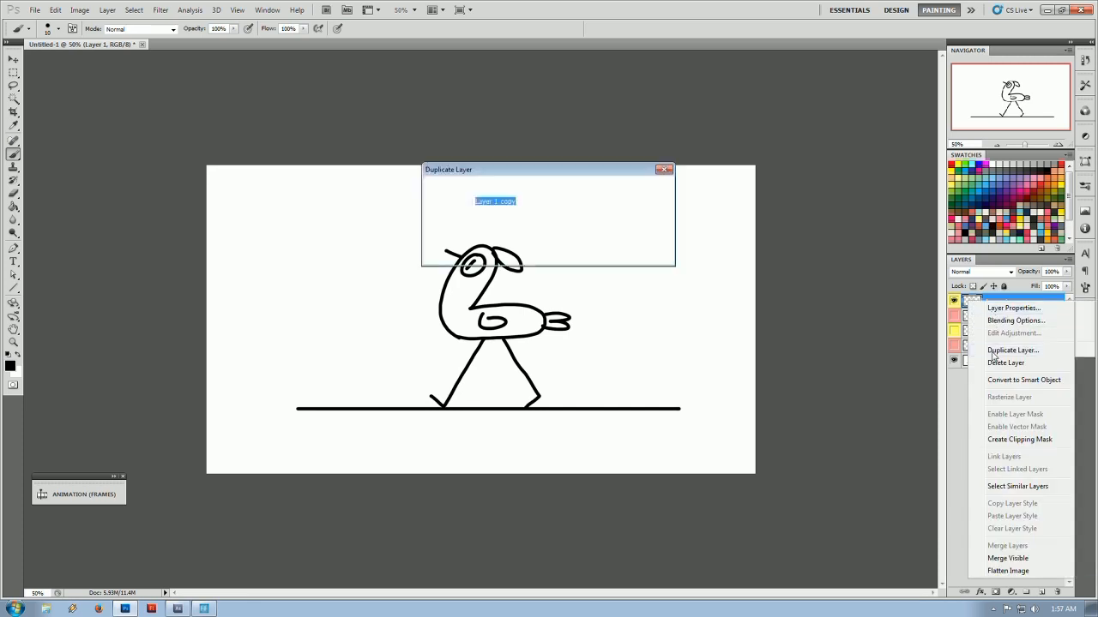
click(649, 187)
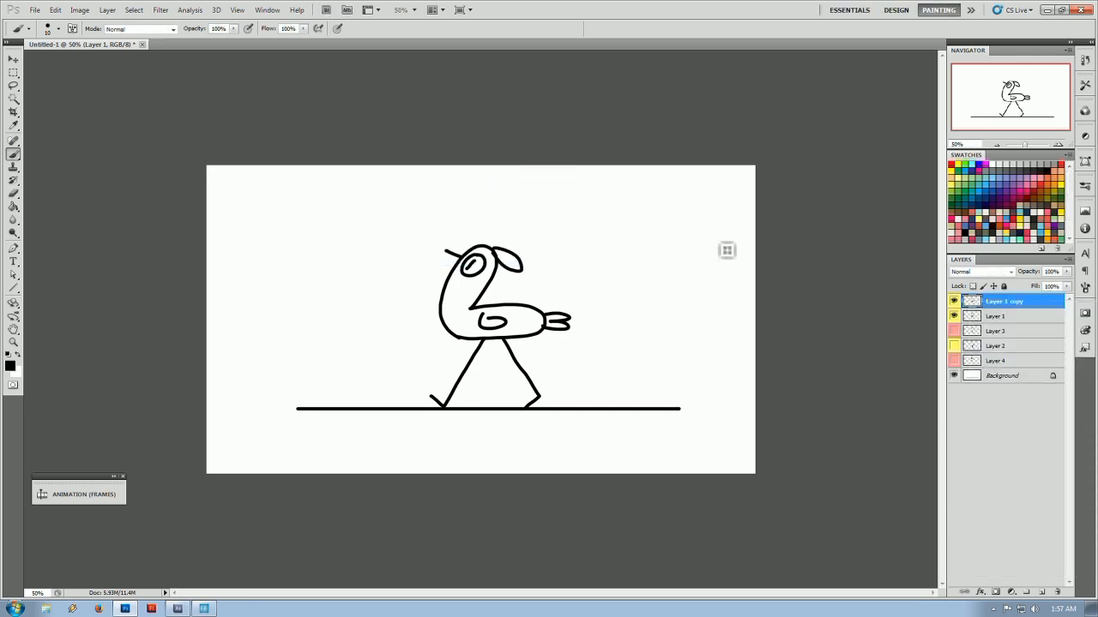
right_click(1008, 303)
click(989, 352)
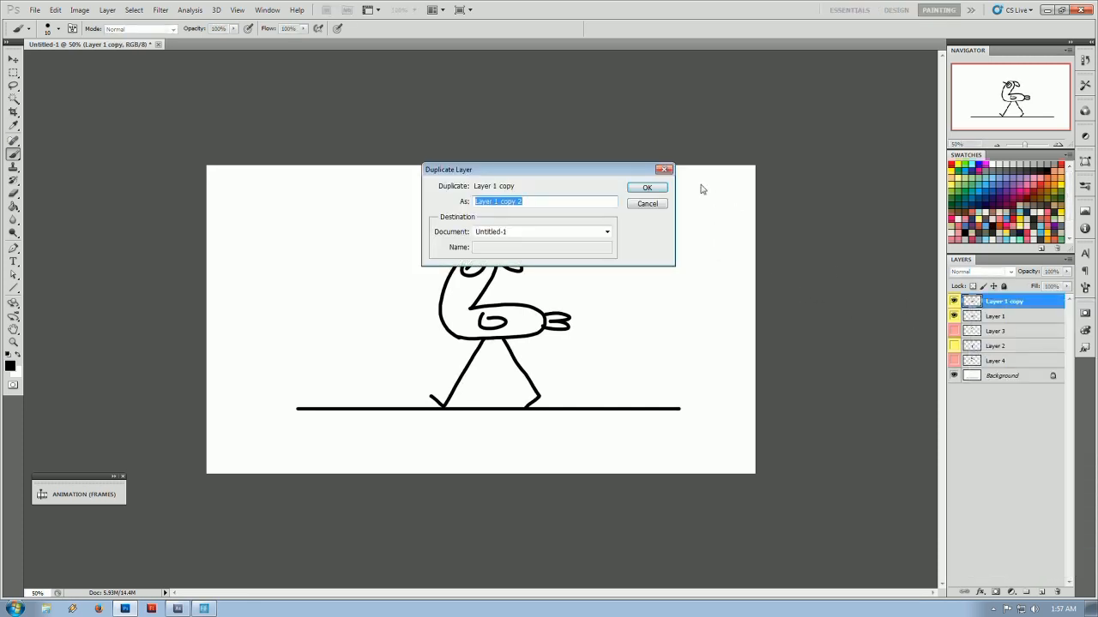
click(649, 187)
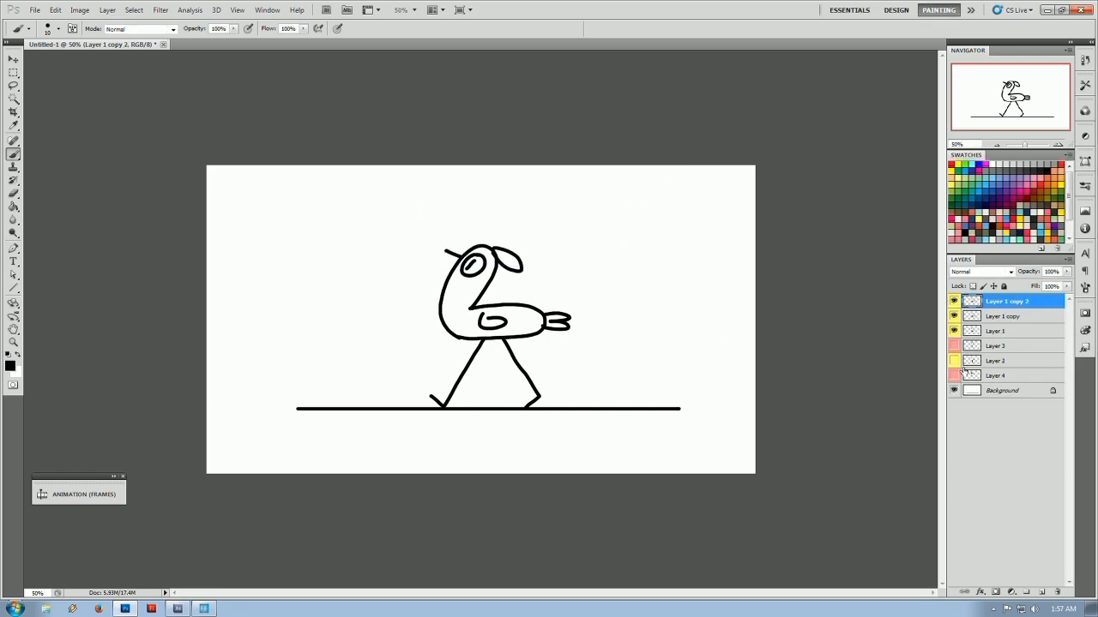
Show Layer 3, Layer 2 and Layer 4 together with the three Layer 1 poses, and hide the Background layer.
drag(954, 346, 955, 376)
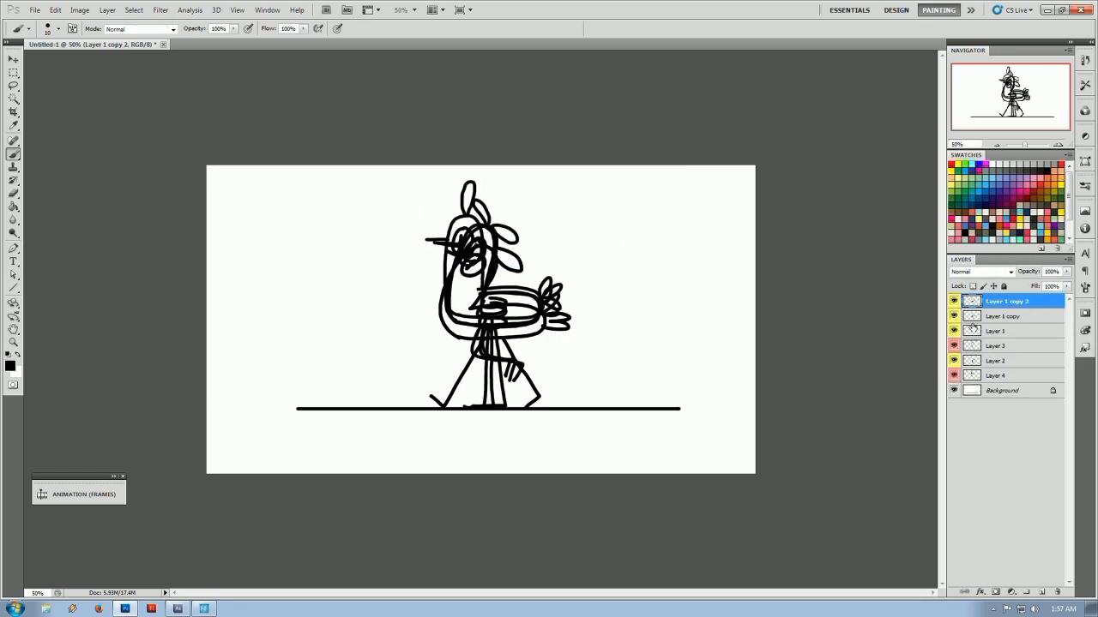
click(986, 377)
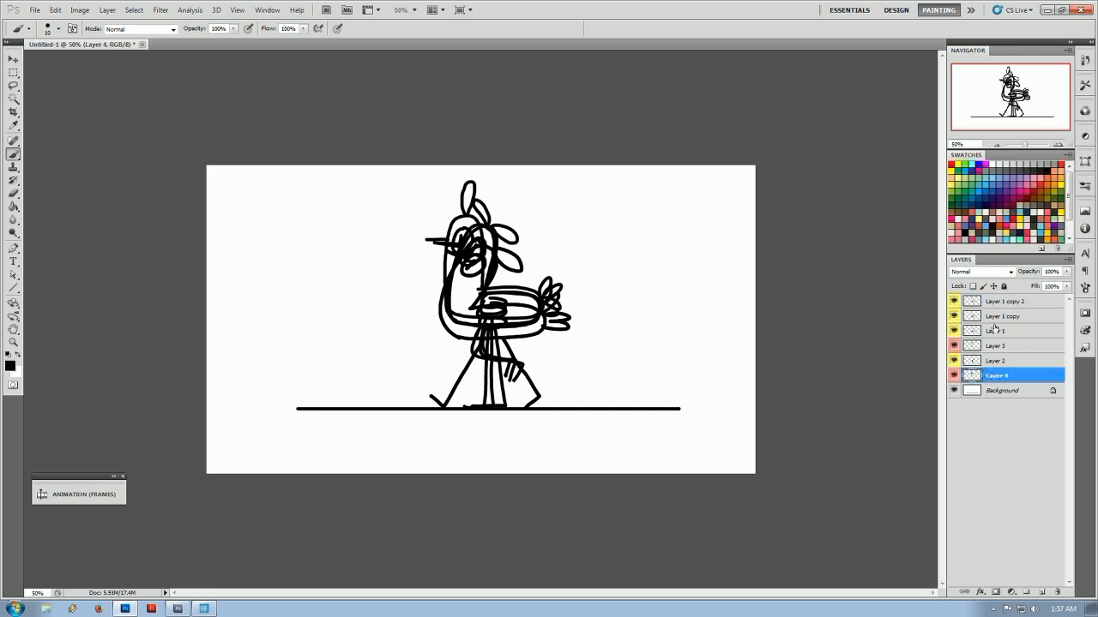
shift+click(999, 302)
click(1066, 271)
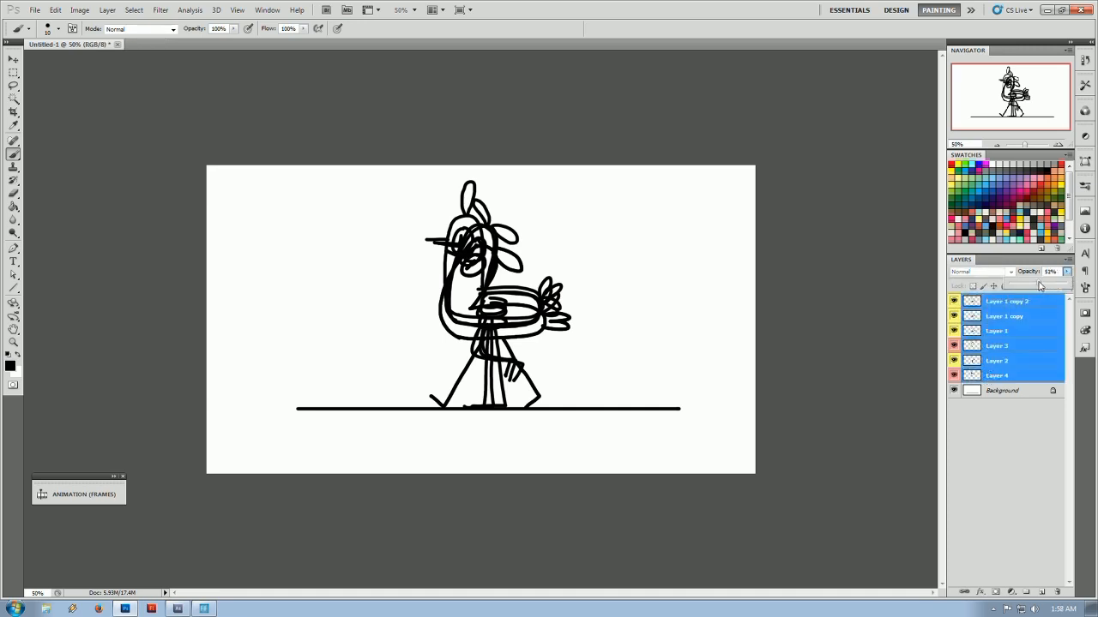
click(986, 392)
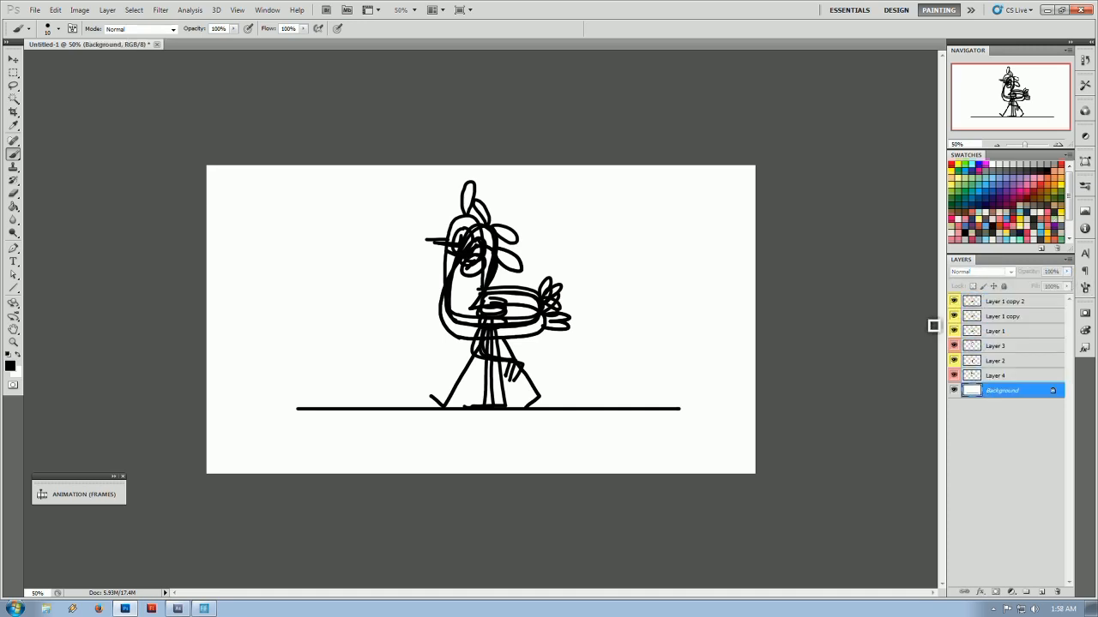
click(955, 391)
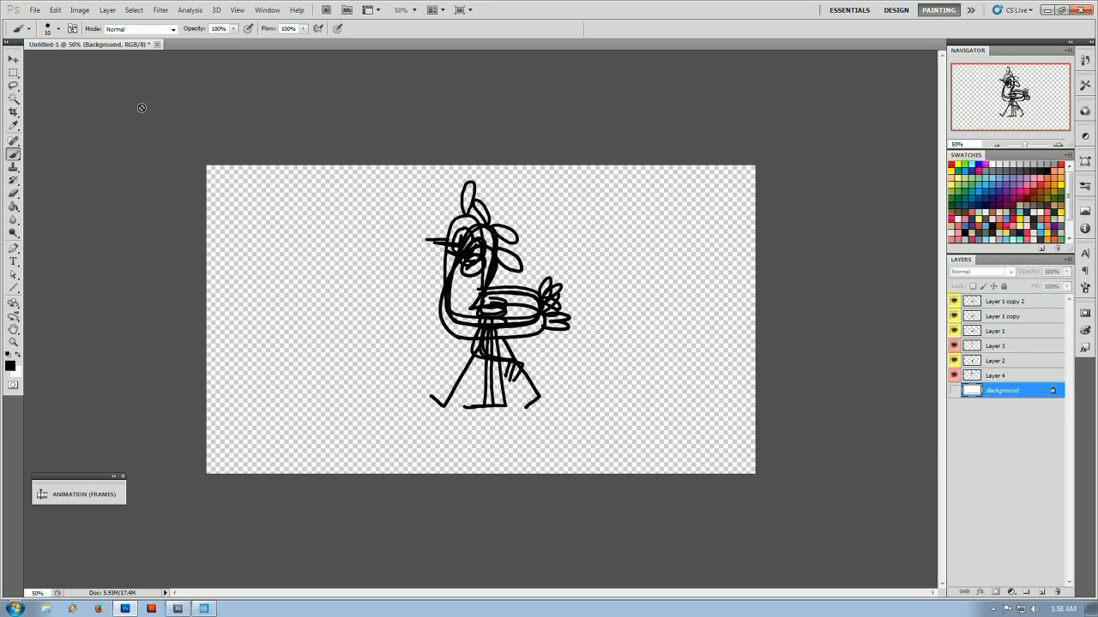
Check the Background and each pose layer on its own, ending with all six pose layers shown and the Background hidden.
alt+click(954, 377)
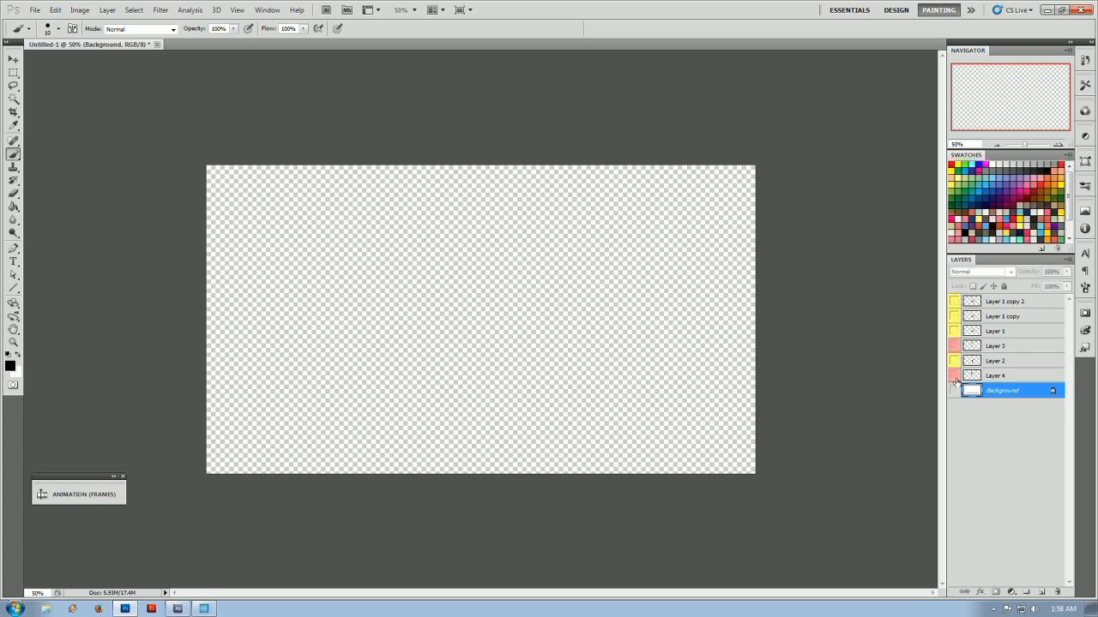
click(954, 392)
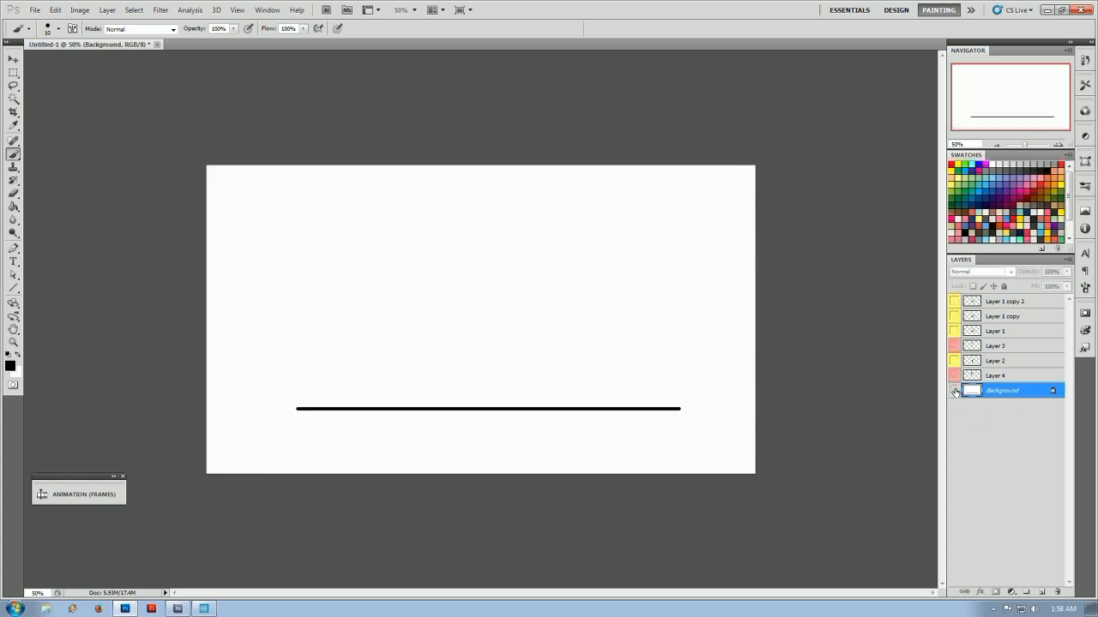
click(954, 391)
click(954, 301)
alt+click(954, 316)
alt+click(955, 331)
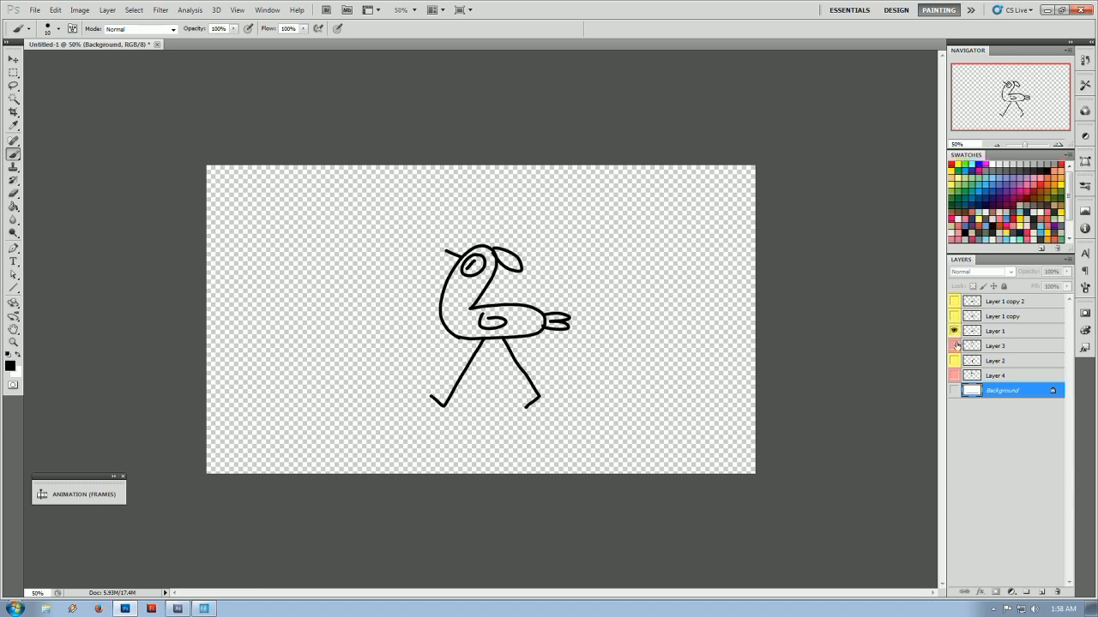
alt+click(954, 345)
alt+click(954, 360)
alt+click(955, 375)
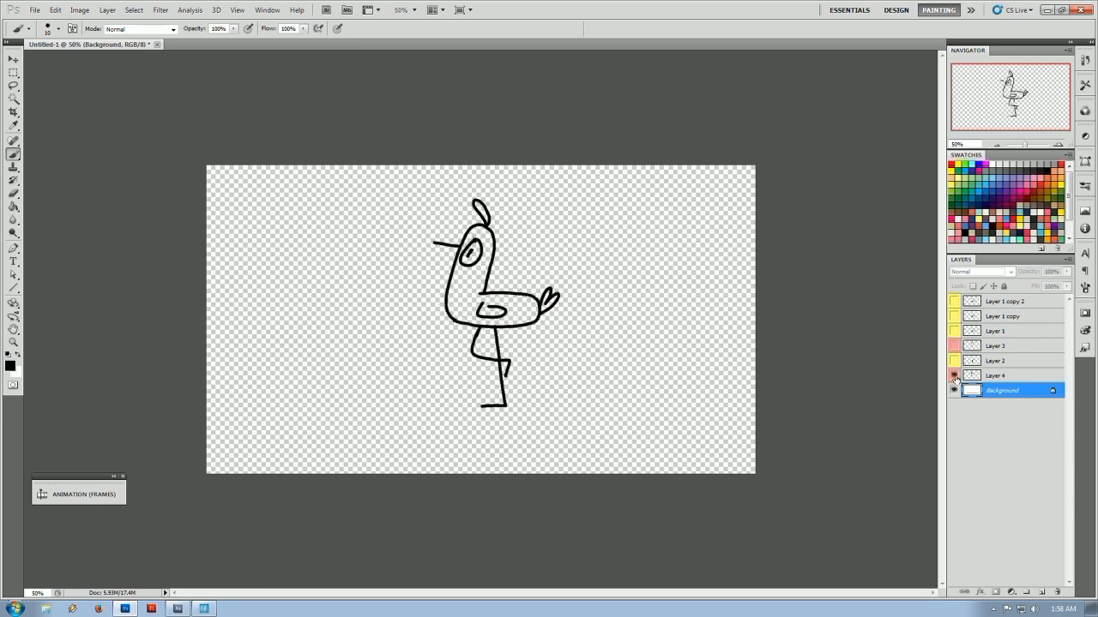
alt+click(955, 377)
click(954, 390)
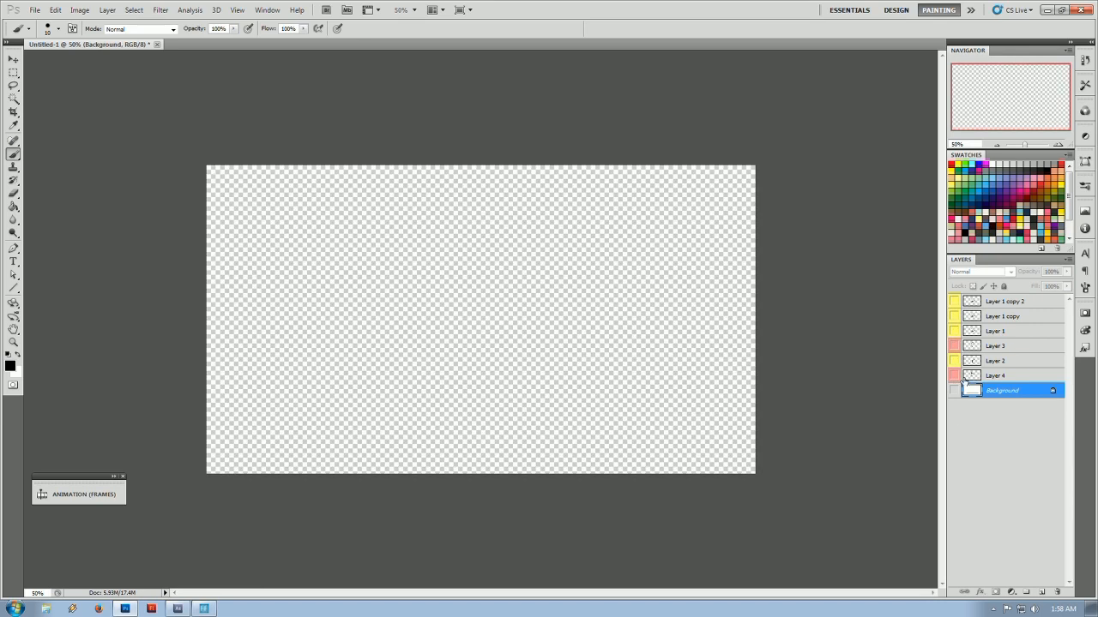
drag(954, 376, 954, 301)
click(999, 301)
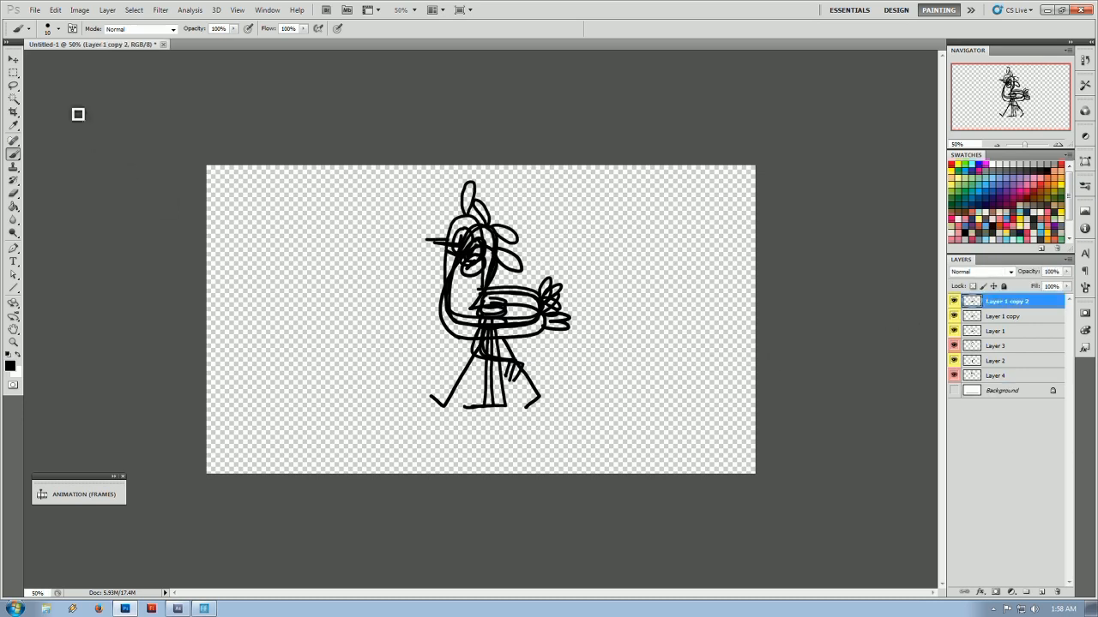
Start Export Layers to Files and set the TUTORIAL FILEZ folder as the destination.
click(35, 9)
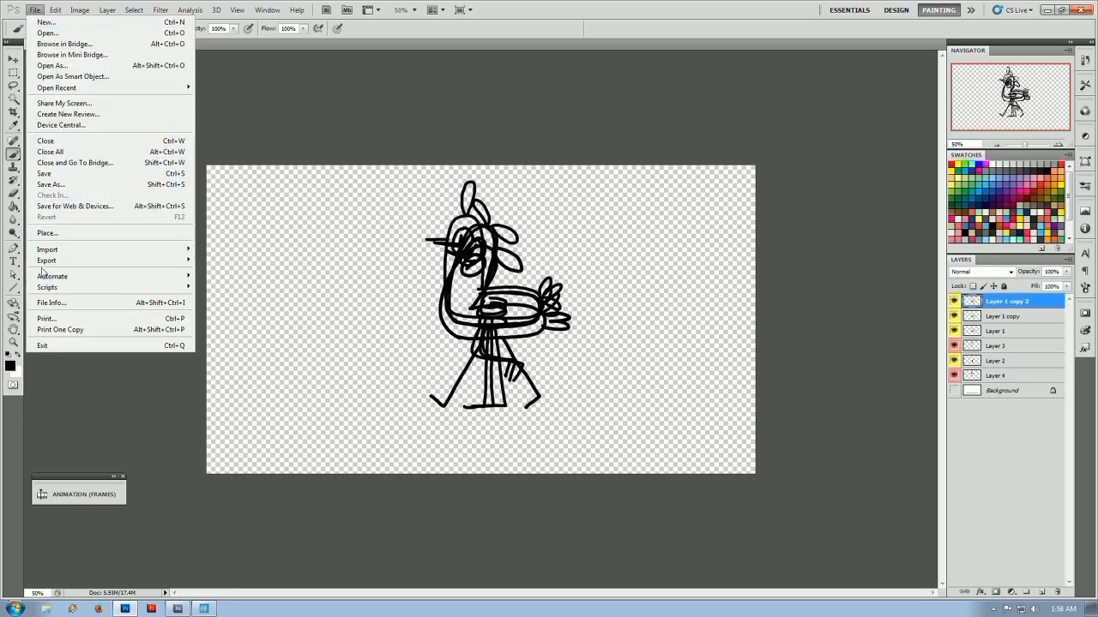
mouse_move(62, 262)
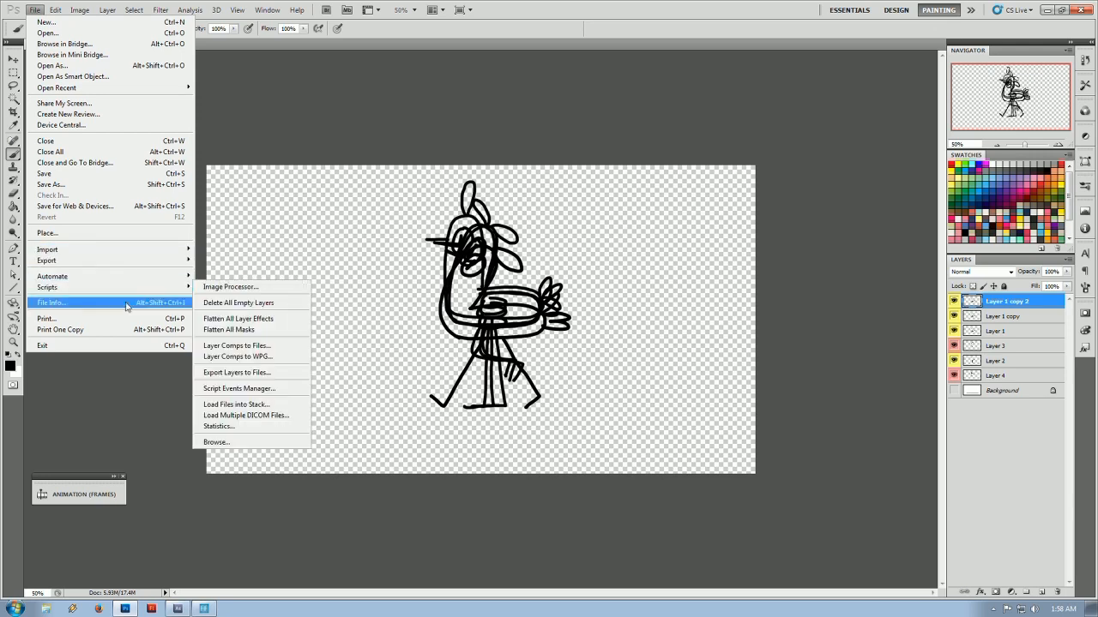
click(248, 373)
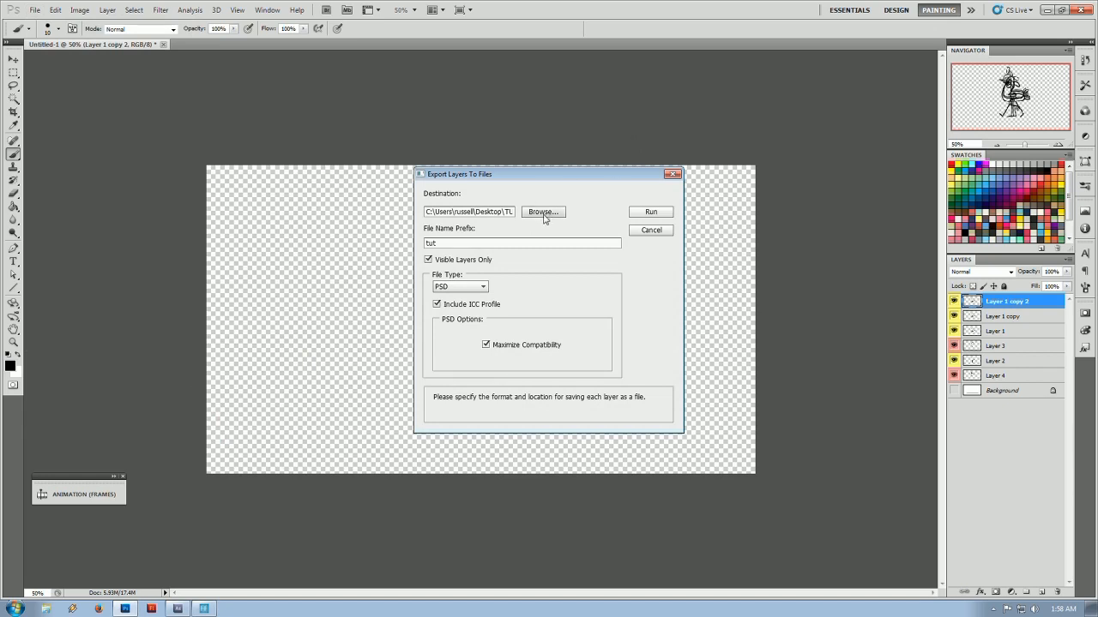
click(544, 216)
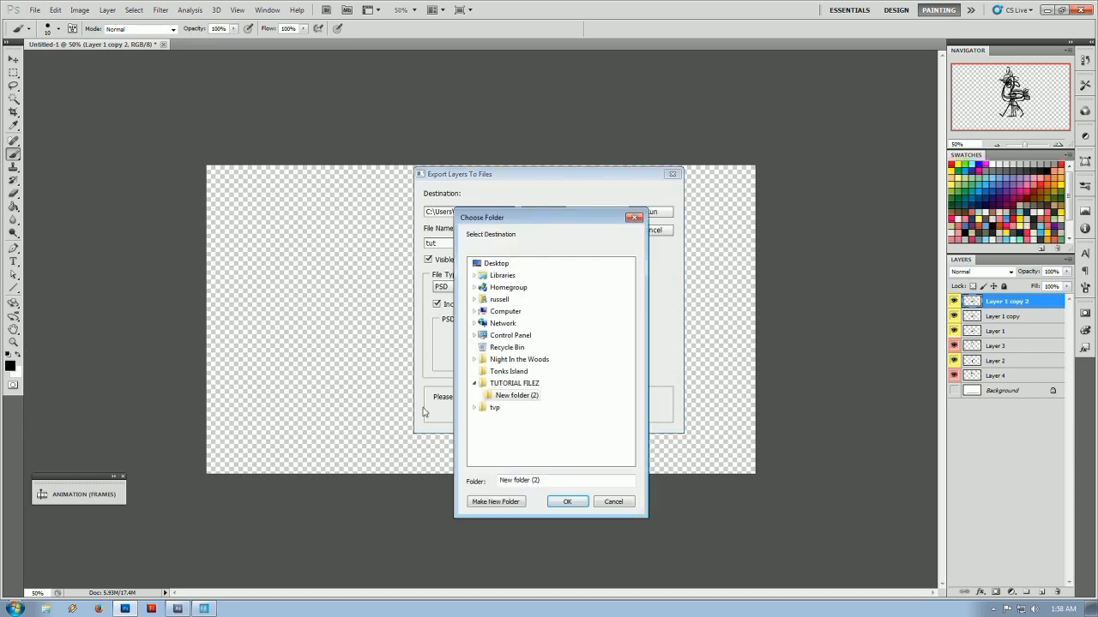
click(512, 383)
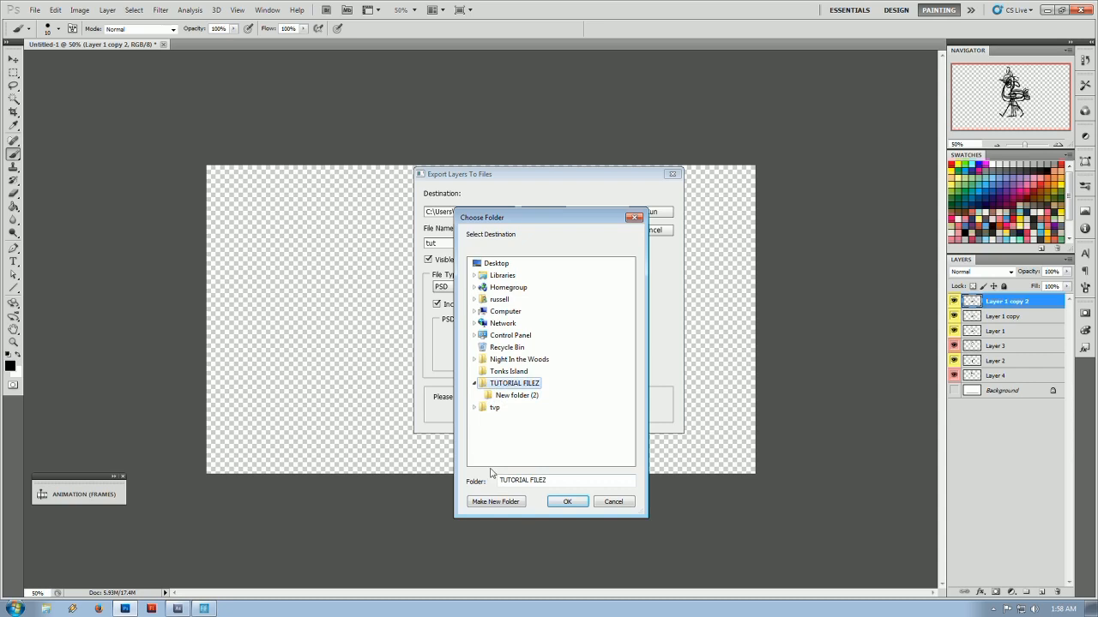
click(564, 503)
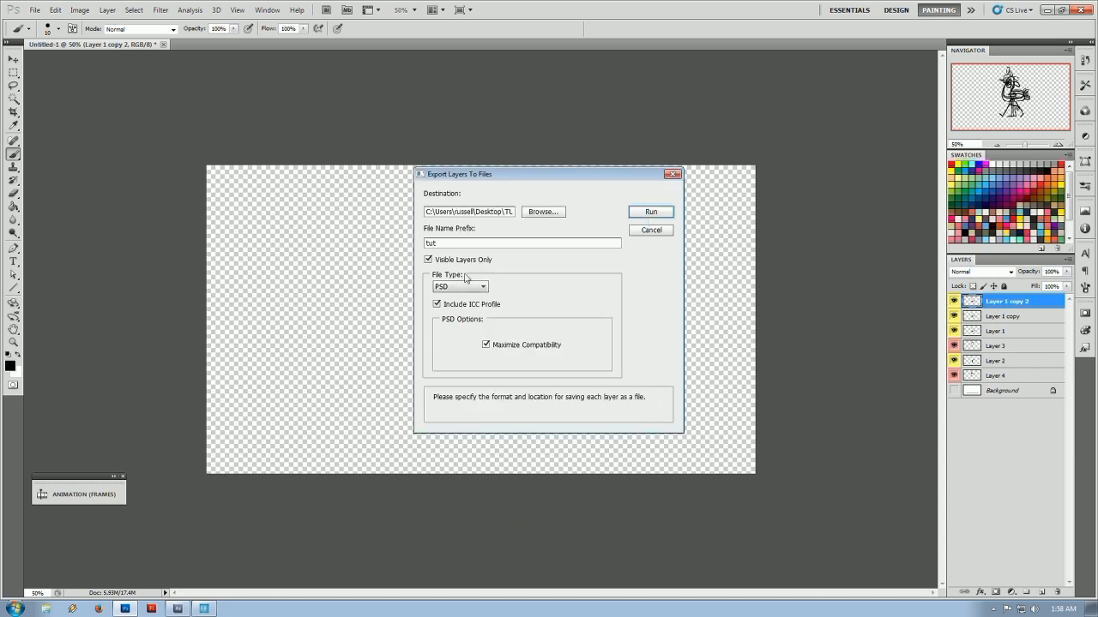
Export only the visible layers as PSD files with the file name prefix tut.
click(428, 260)
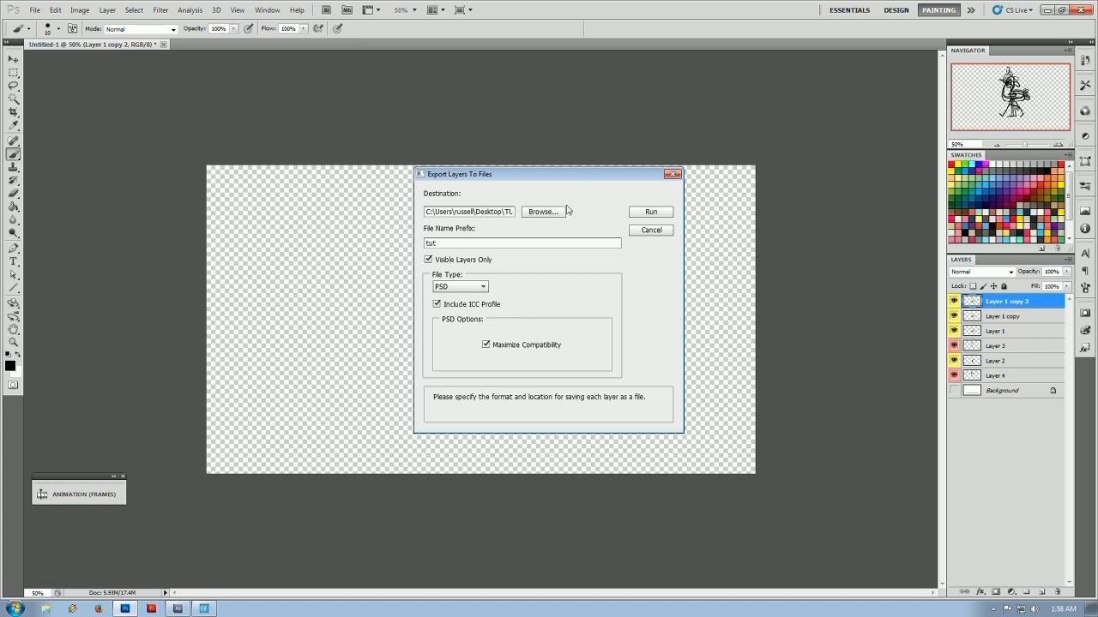
click(652, 213)
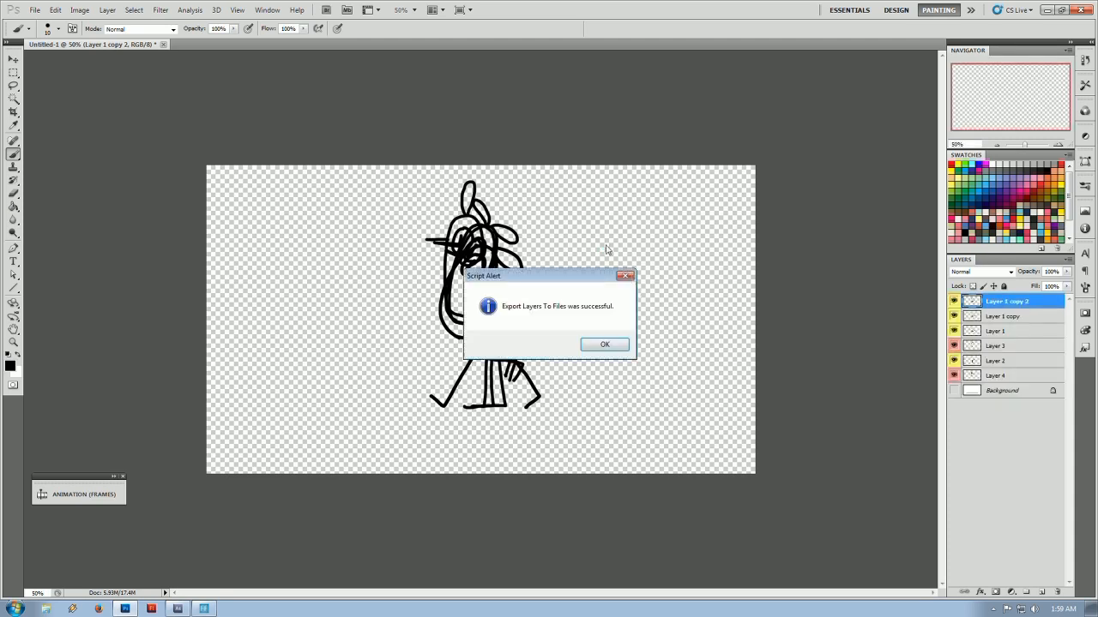
click(603, 345)
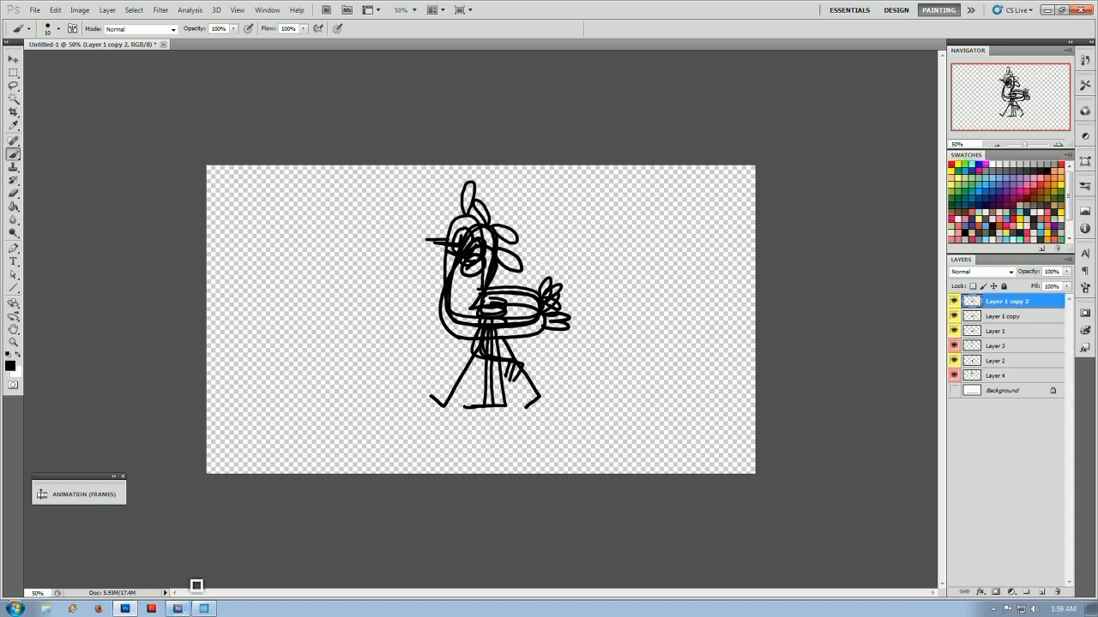
Switch to After Effects and start importing footage, browsing up to the TUTORIAL FILEZ folder.
click(182, 610)
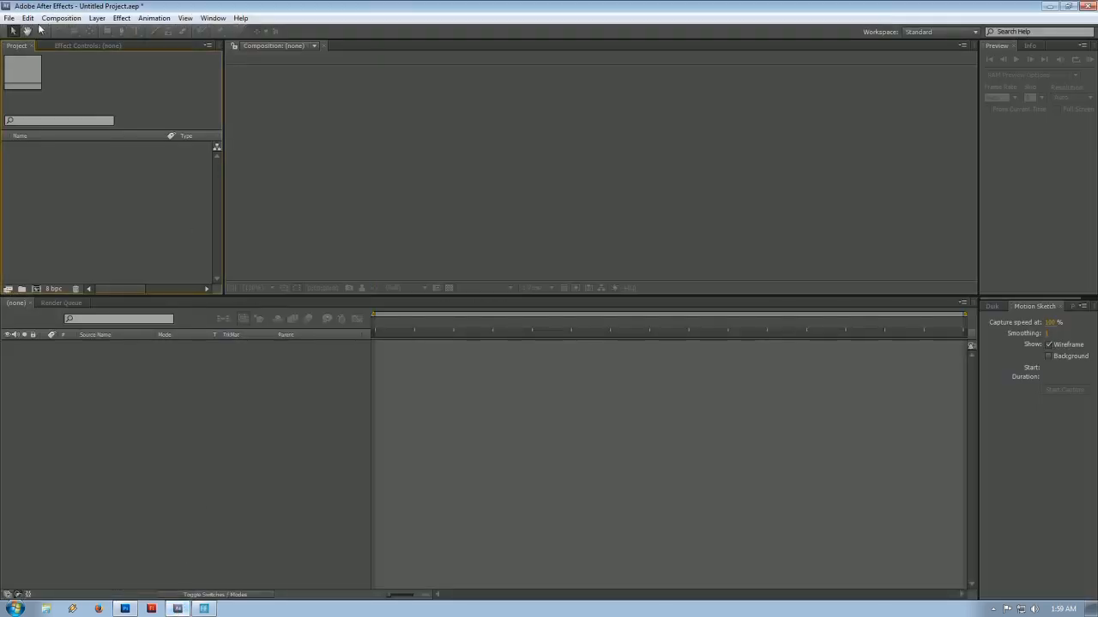
click(9, 18)
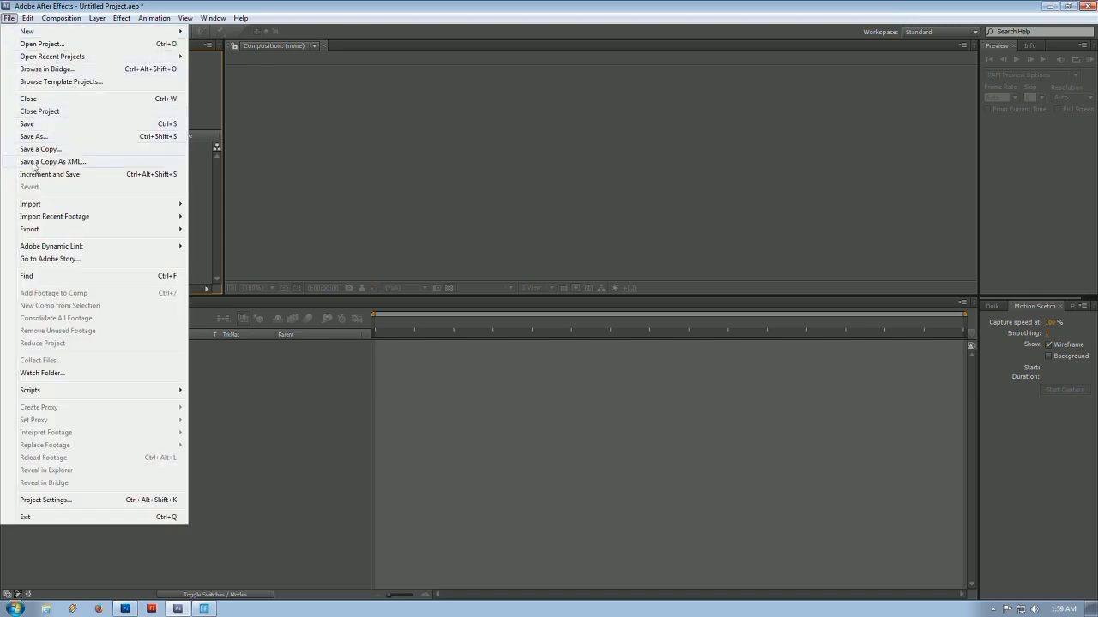
mouse_move(58, 205)
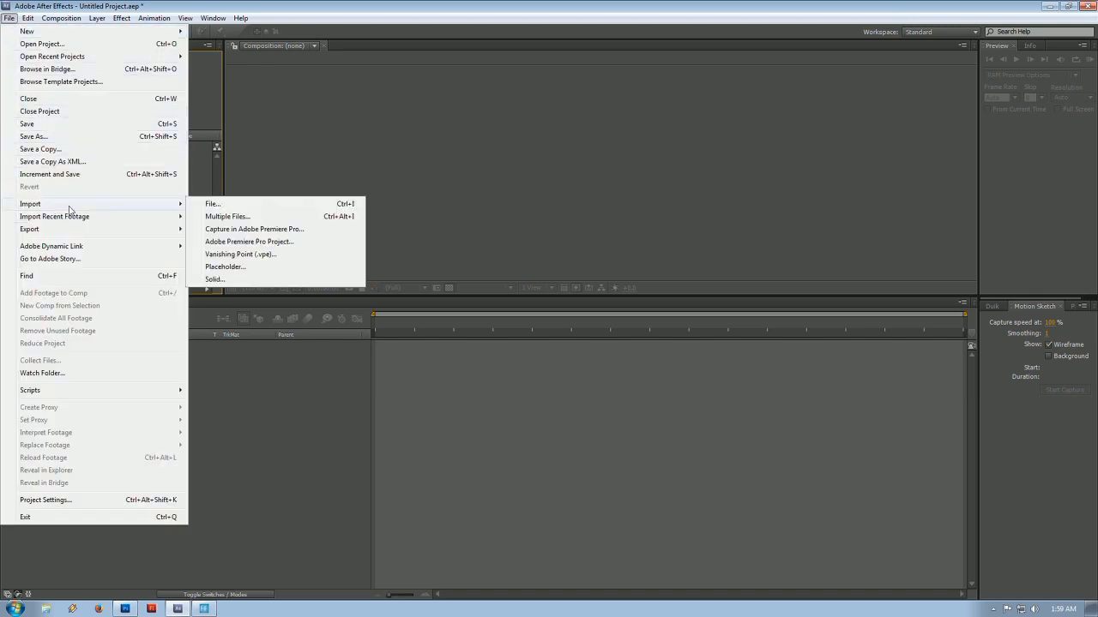
click(211, 204)
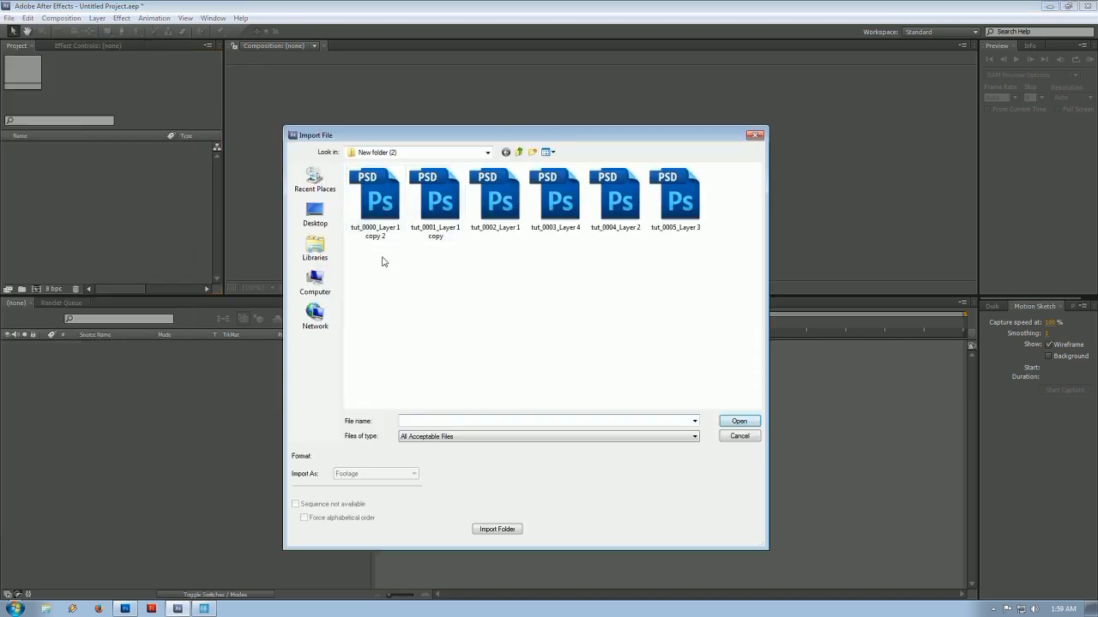
click(371, 206)
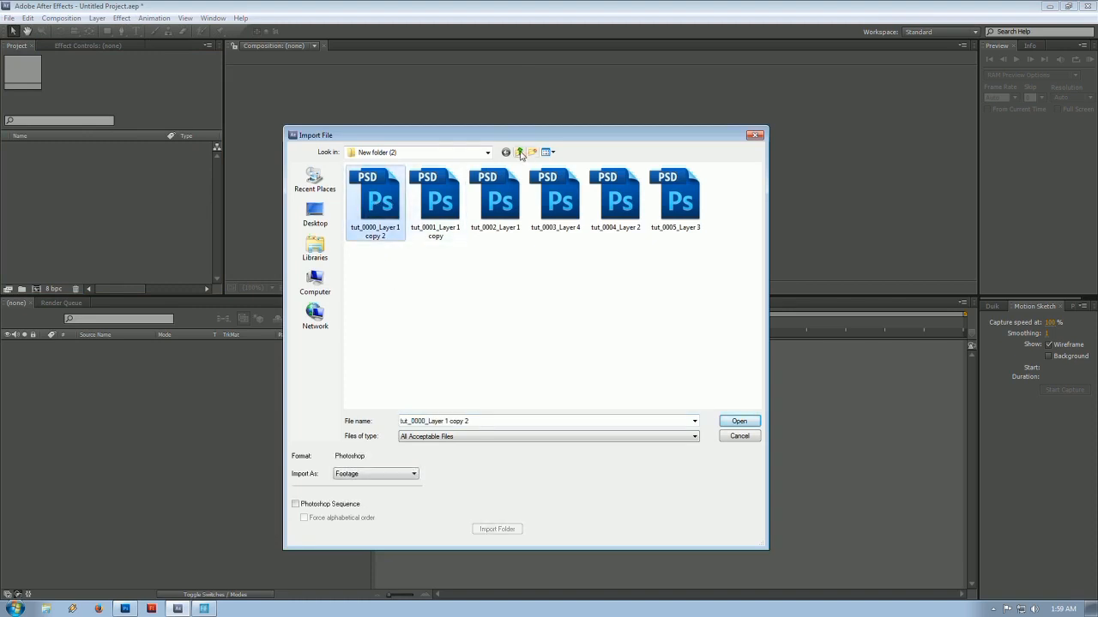
click(521, 154)
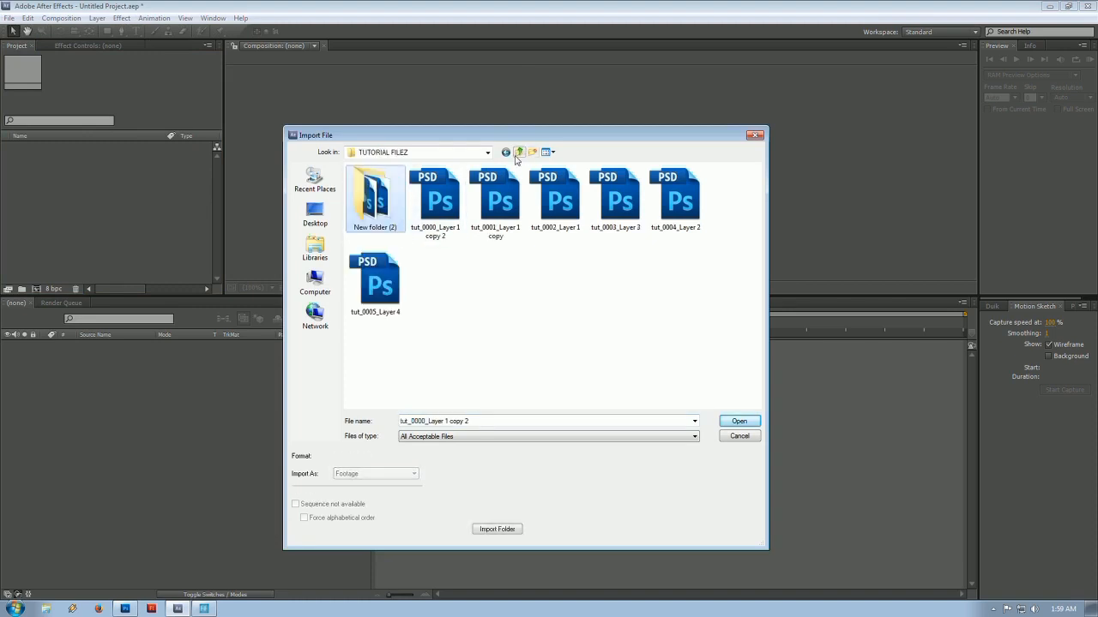
click(366, 221)
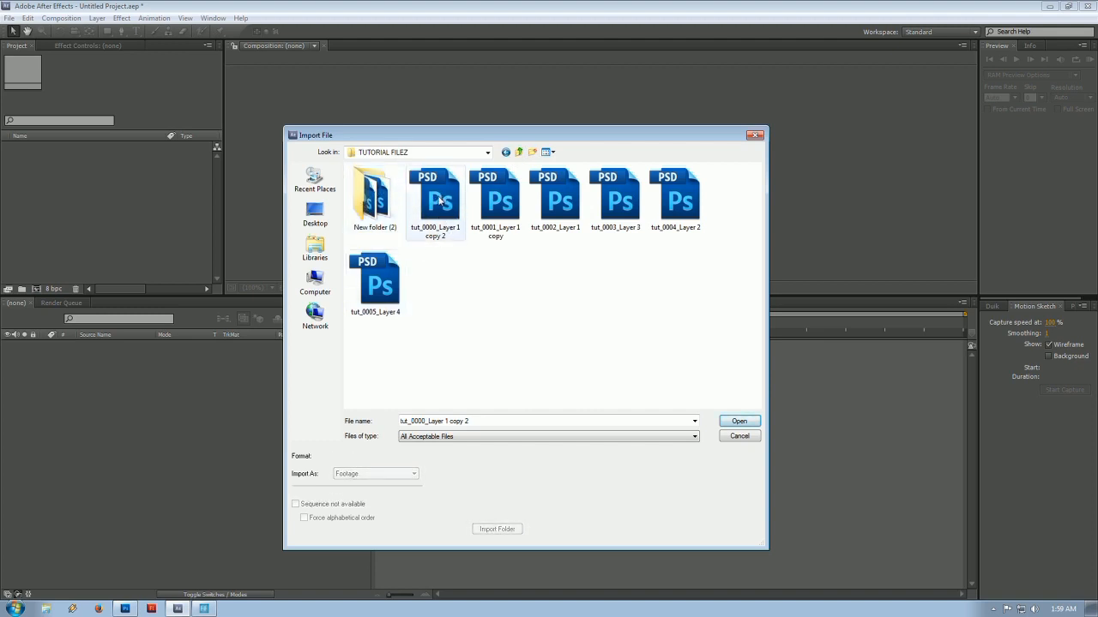
Import tut_0000_Layer 1 copy 2 as a Photoshop Sequence in forced alphabetical order.
click(434, 196)
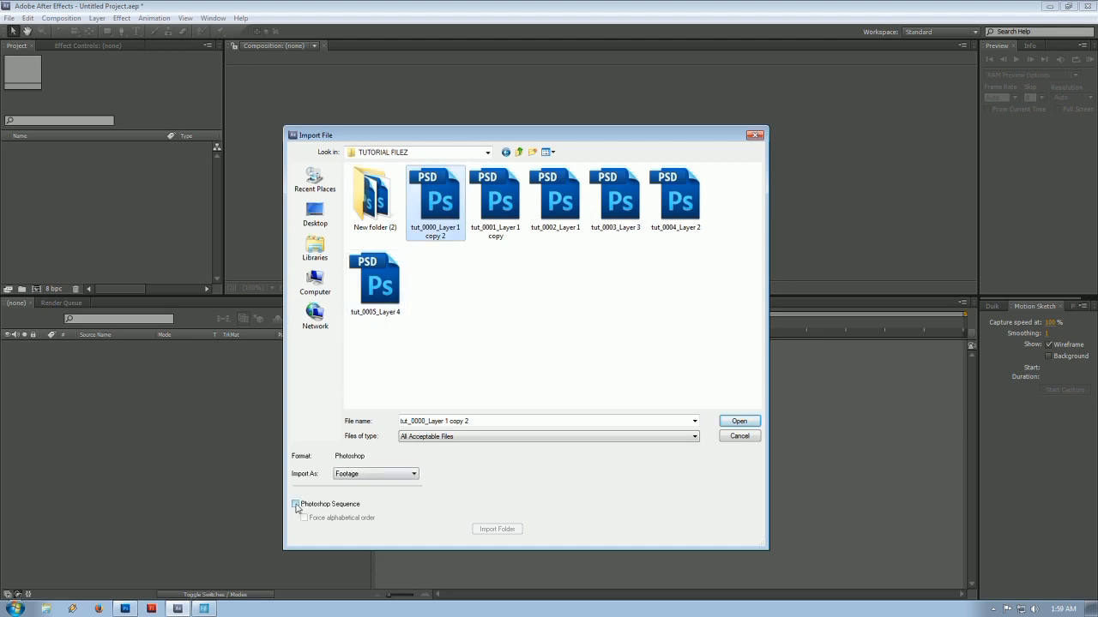
click(295, 506)
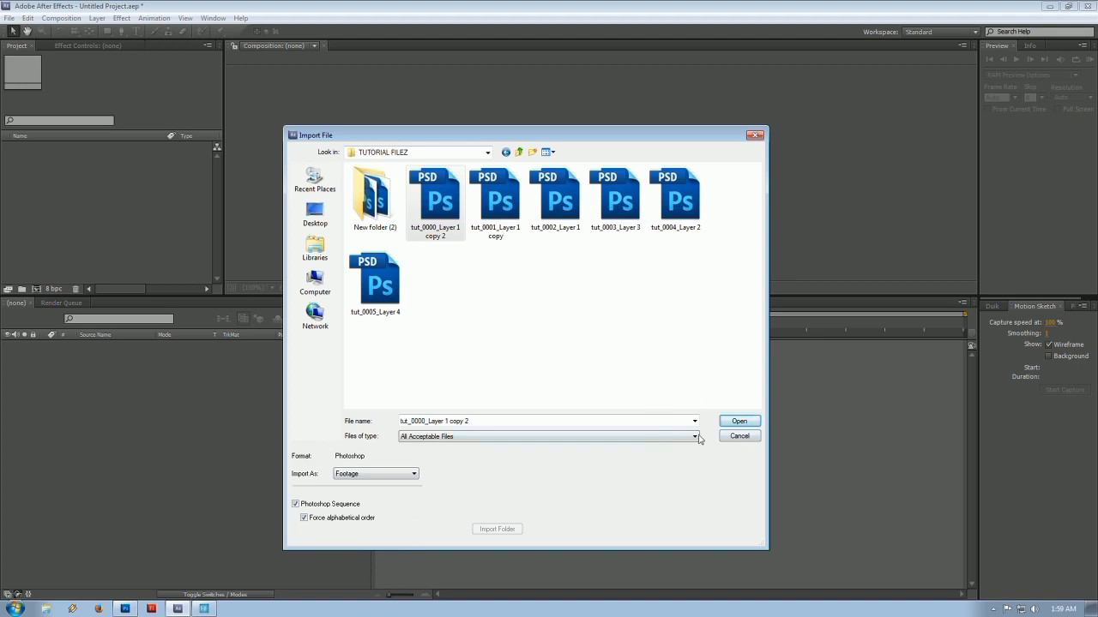
click(742, 422)
click(577, 394)
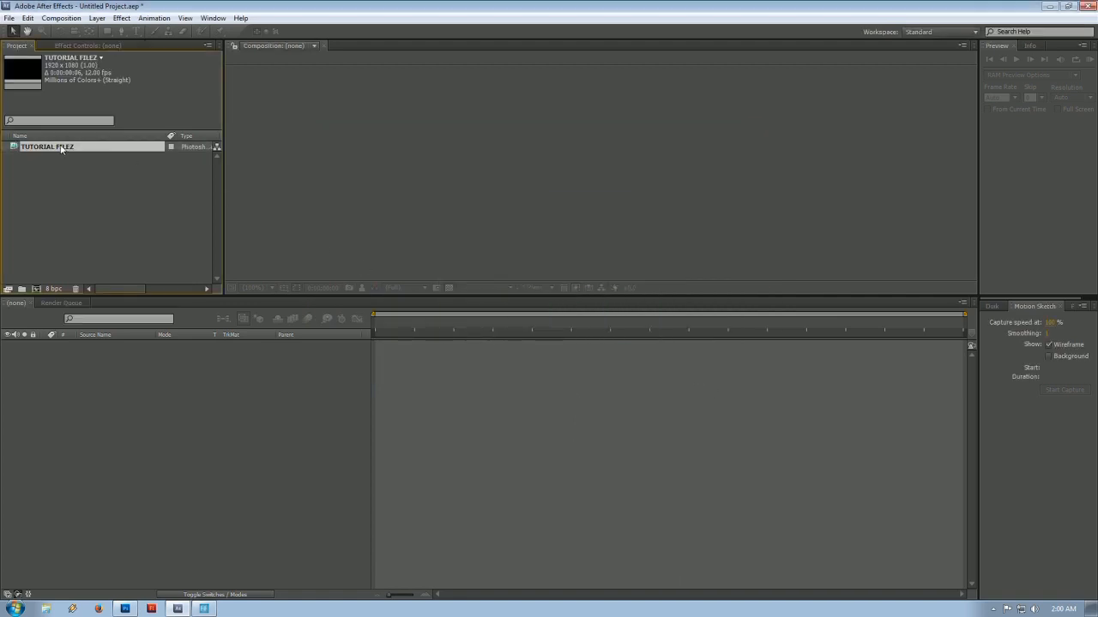
Interpret the TUTORIAL FILEZ footage at an assumed frame rate of 24 frames per second.
right_click(60, 150)
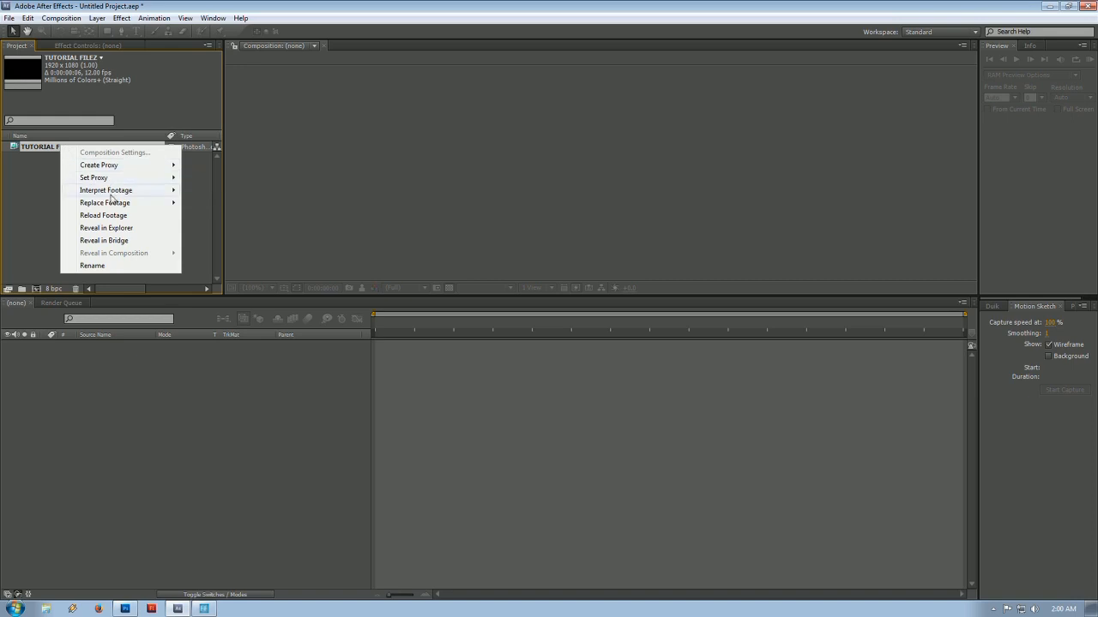
mouse_move(111, 195)
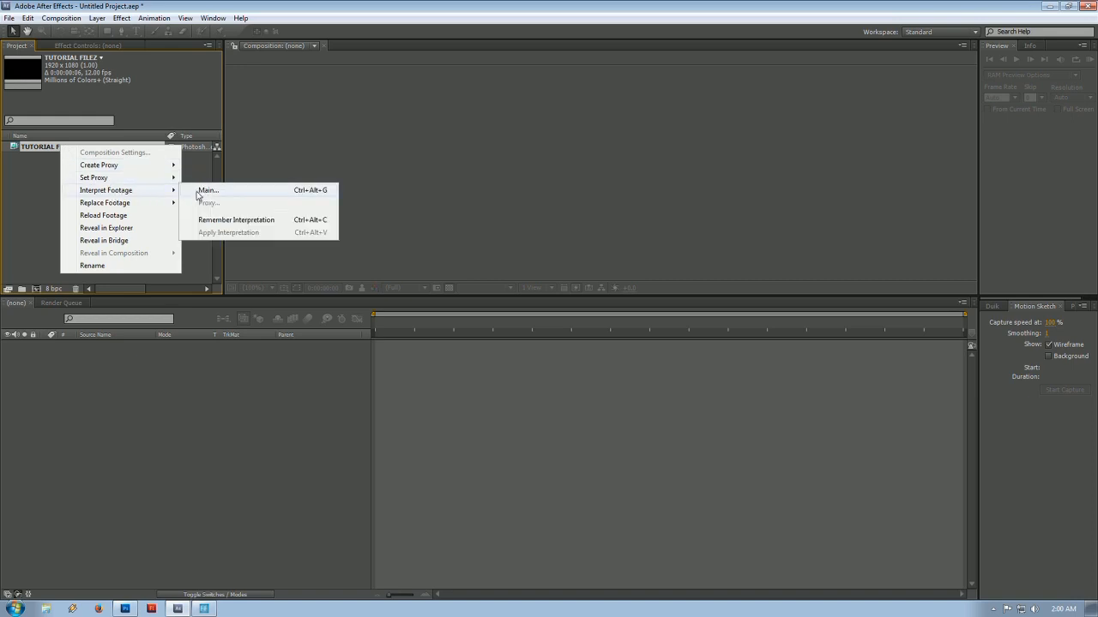
click(204, 190)
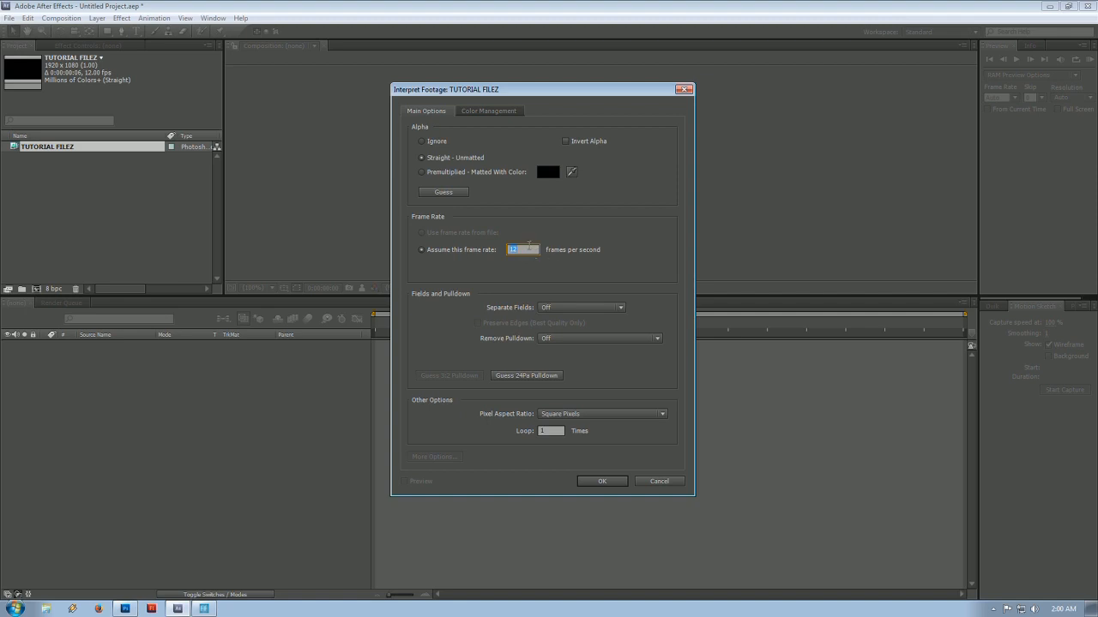
text(24)
click(601, 483)
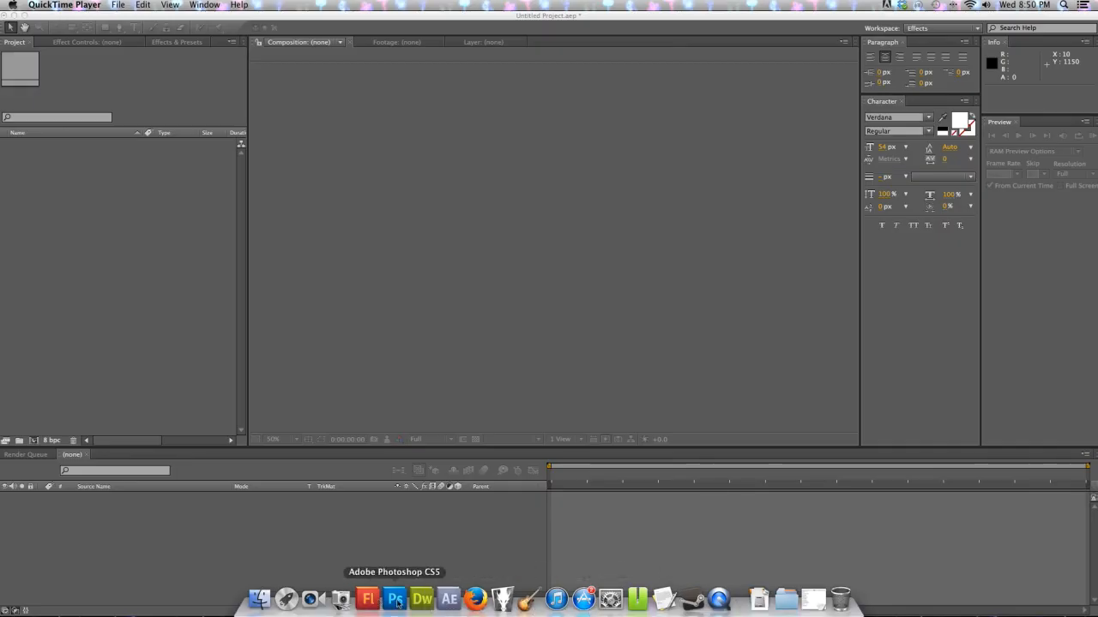
Switch to Photoshop and start a new document.
click(395, 600)
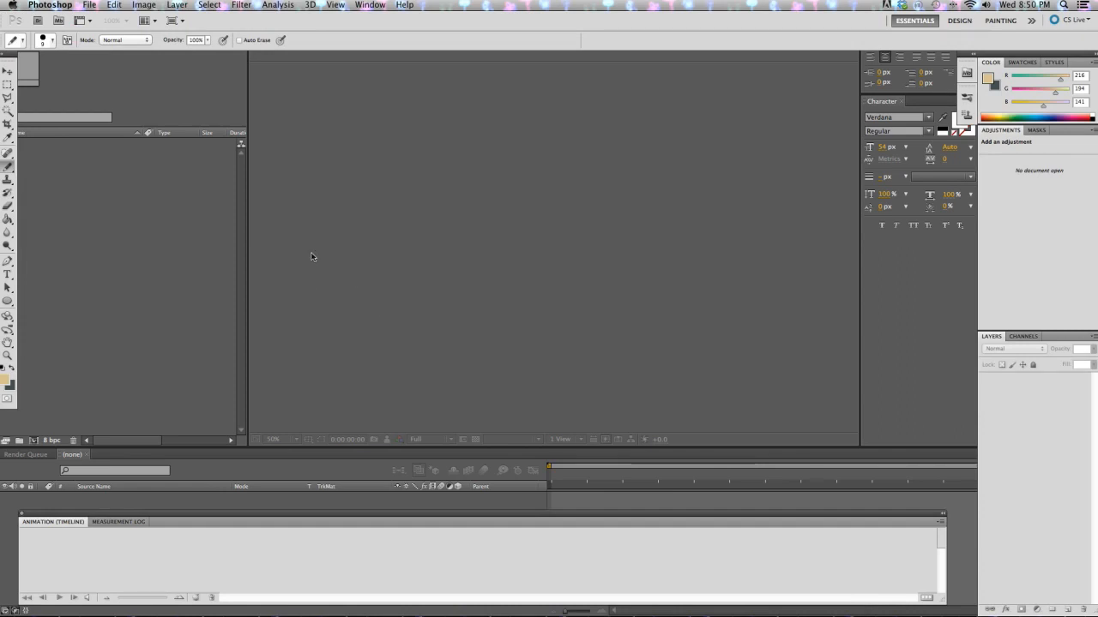
click(84, 5)
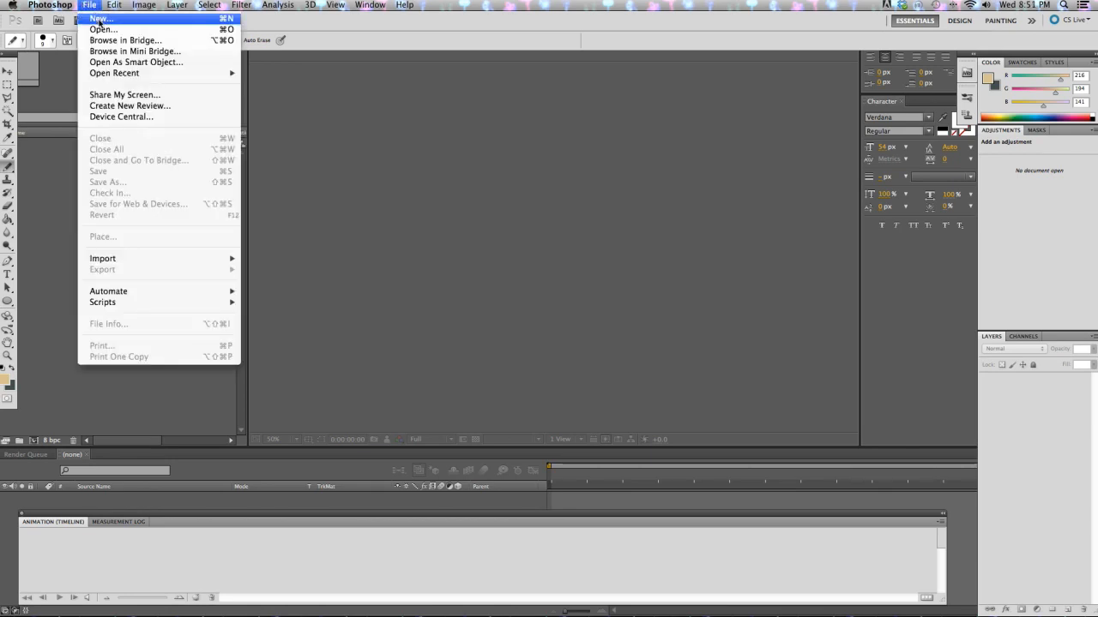
click(100, 19)
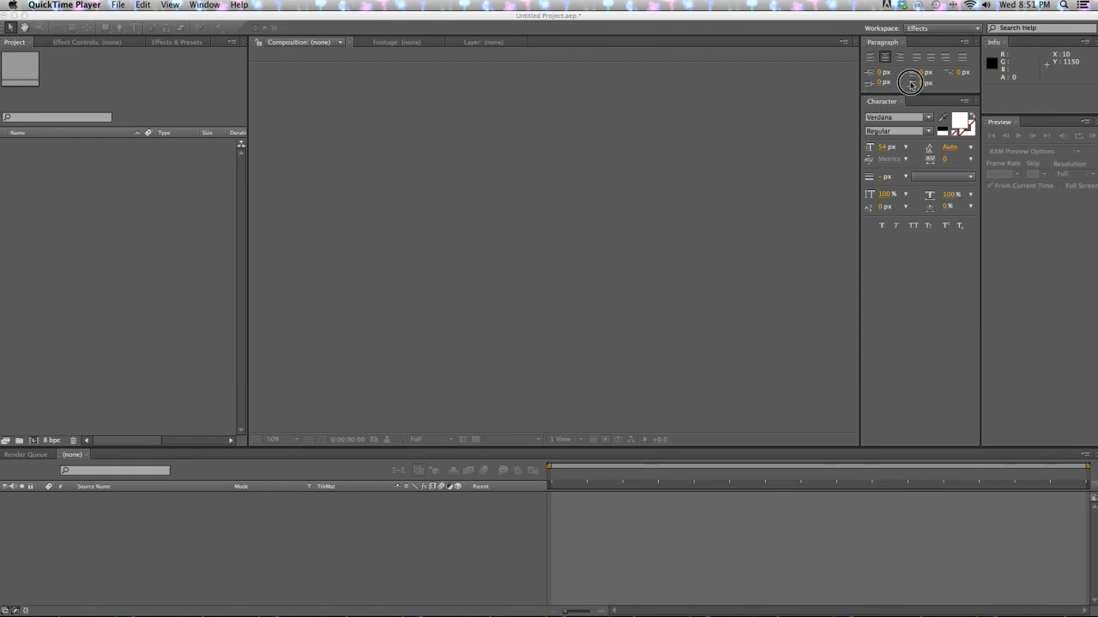
mouse_move(446, 609)
click(394, 600)
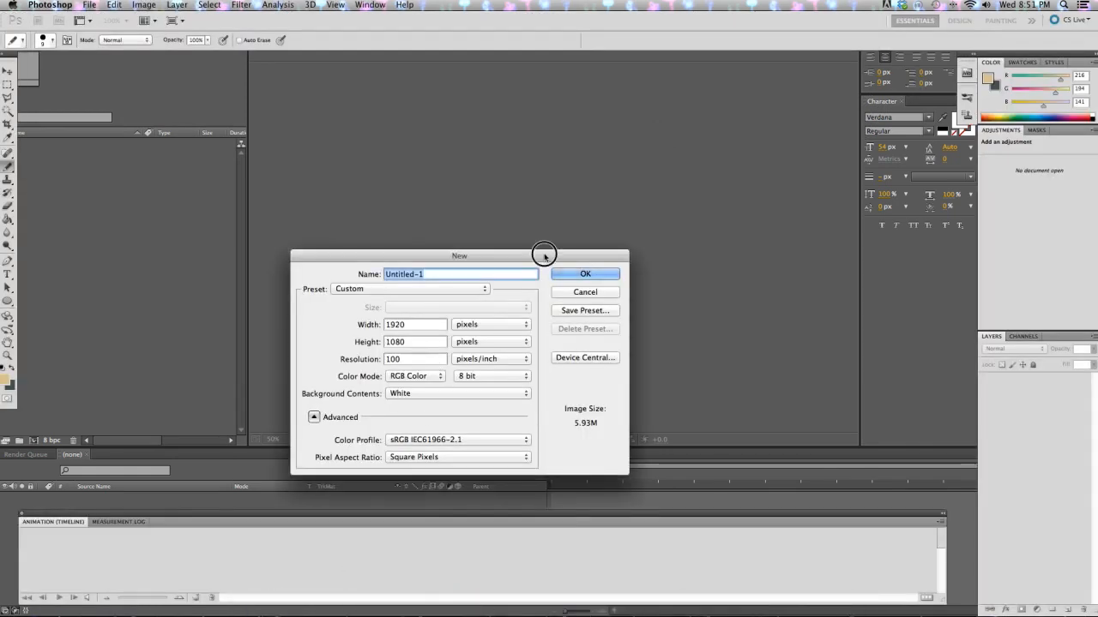
Create the document from the Film & Video preset HDTV 1080p/29.97 with the resolution set to 100 pixels/inch.
drag(543, 253, 488, 167)
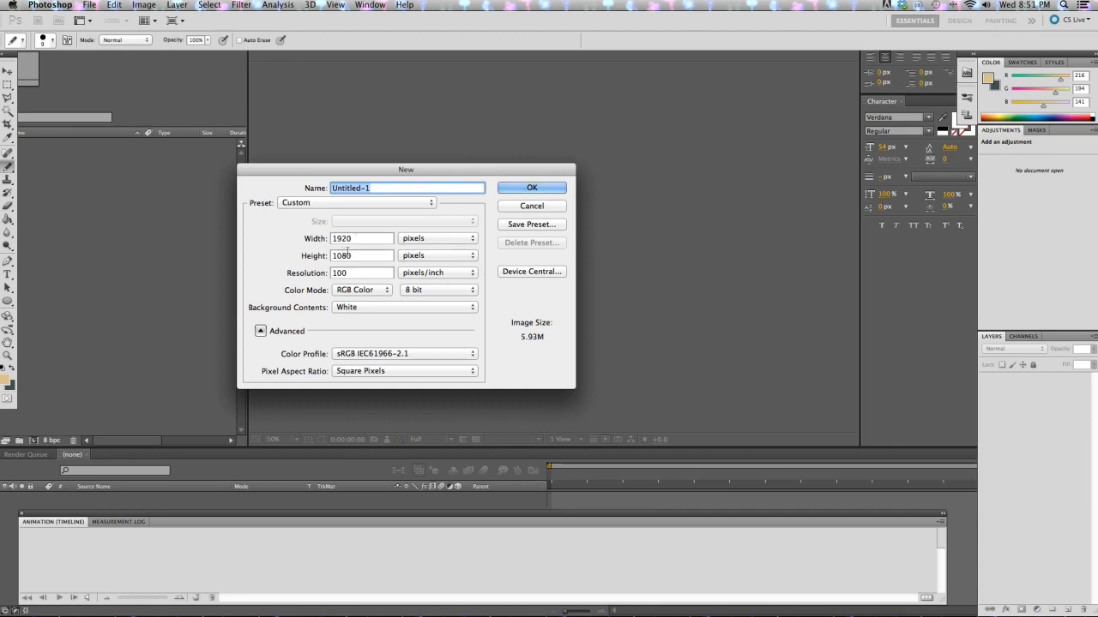
click(324, 203)
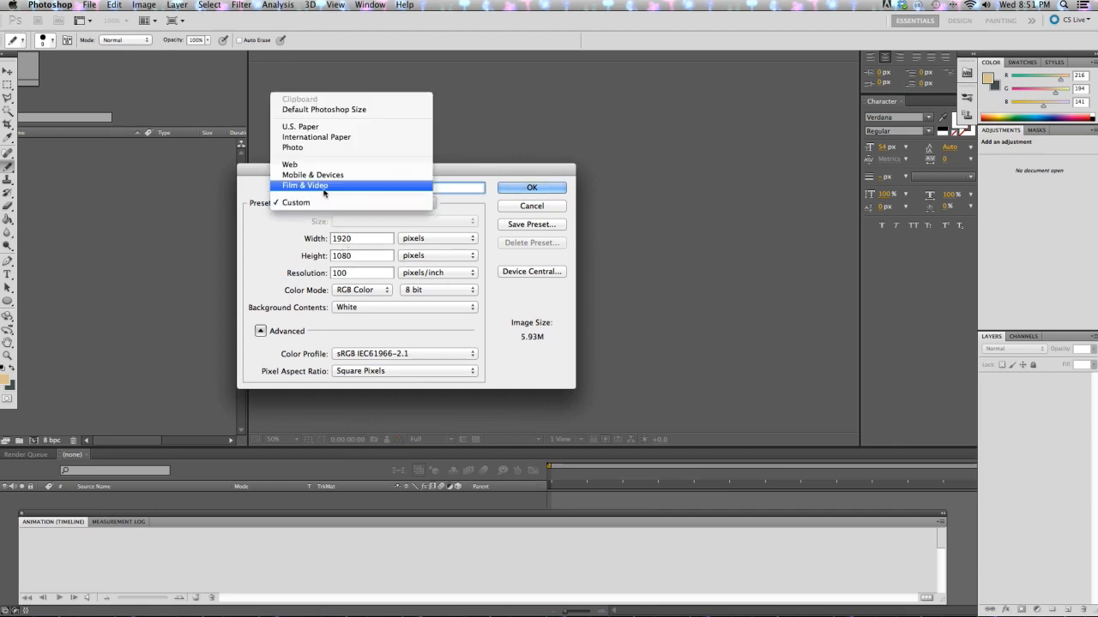
click(324, 186)
click(347, 222)
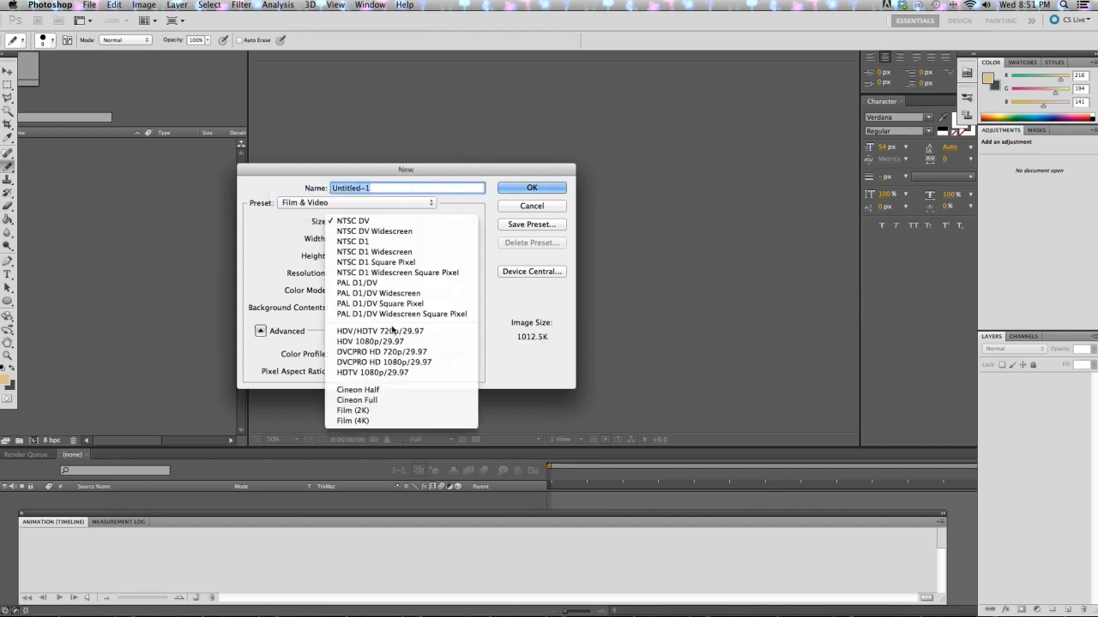
click(390, 373)
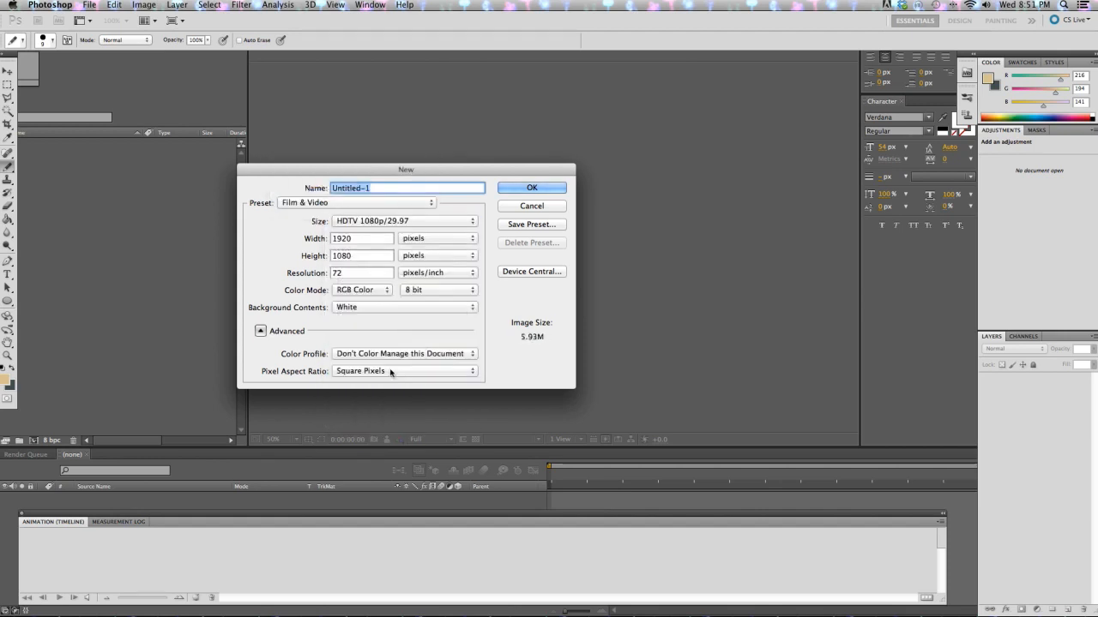
double_click(338, 273)
text(100)
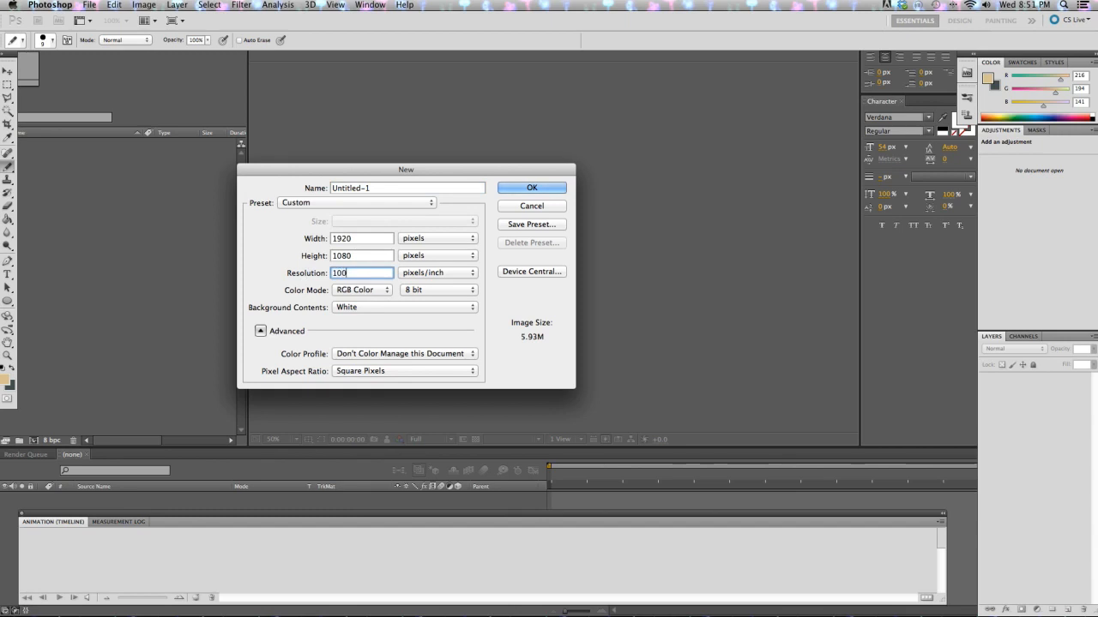
key(Return)
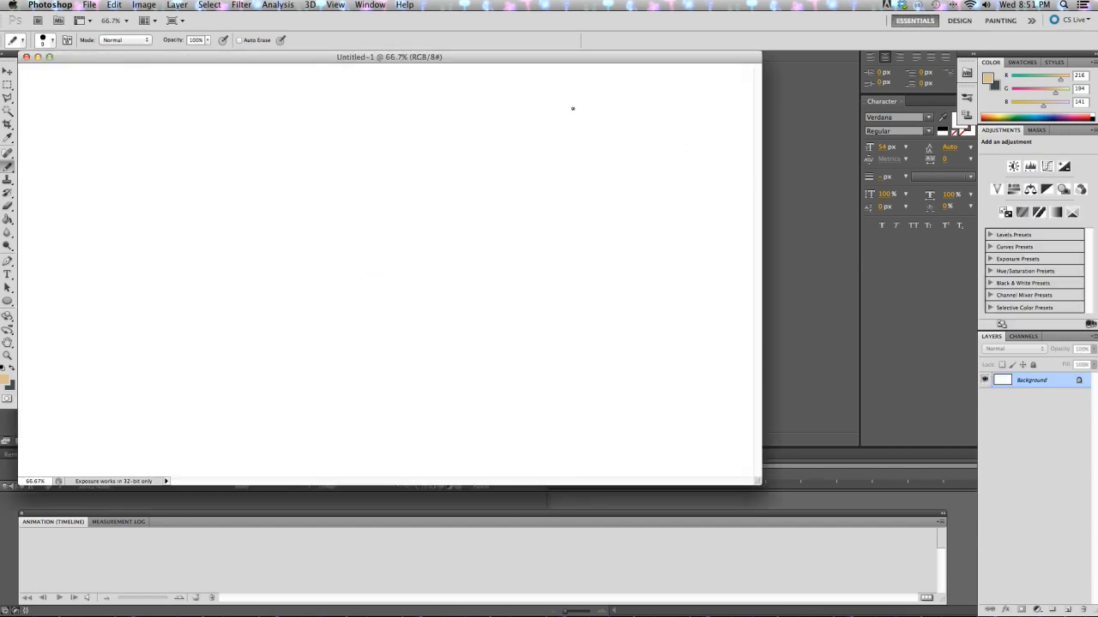
Move the blank document window clear of the tools and shift the Animation panel slightly beneath it.
drag(531, 59, 588, 71)
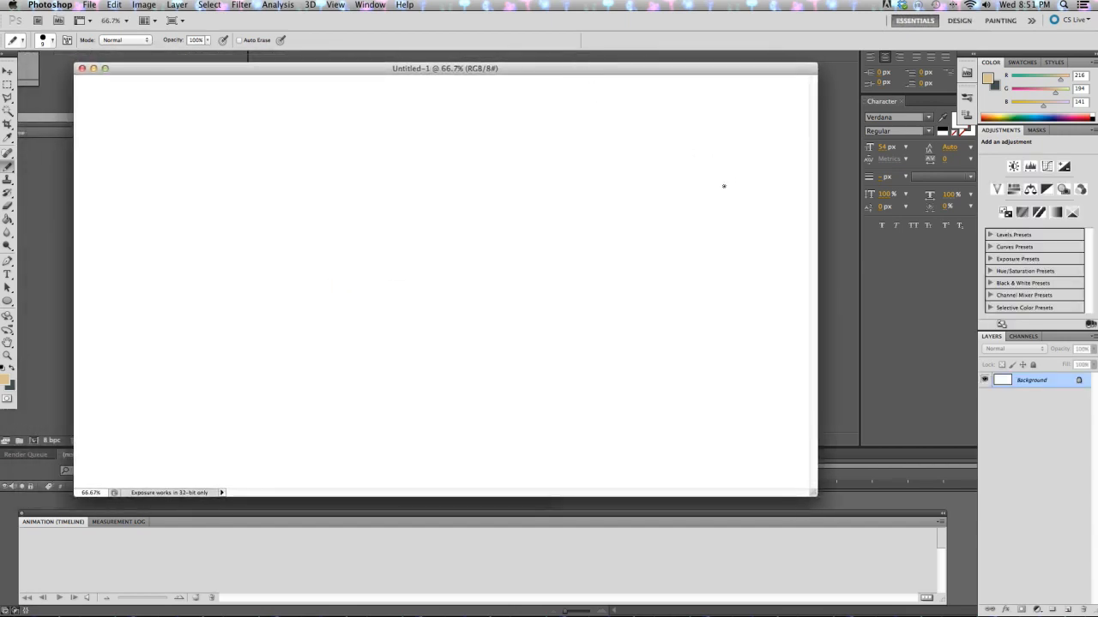
mouse_move(349, 512)
mouse_down()
mouse_move(326, 510)
mouse_move(343, 510)
mouse_up()
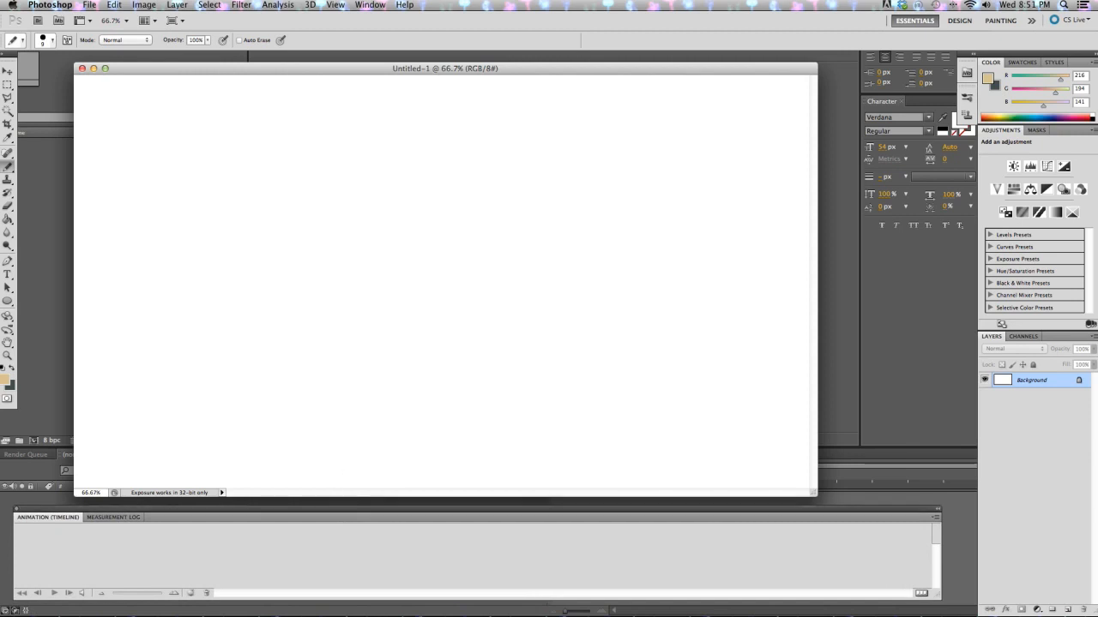
Hide and reshow the Animation panel, and switch it to frame mode and back to timeline mode.
click(369, 4)
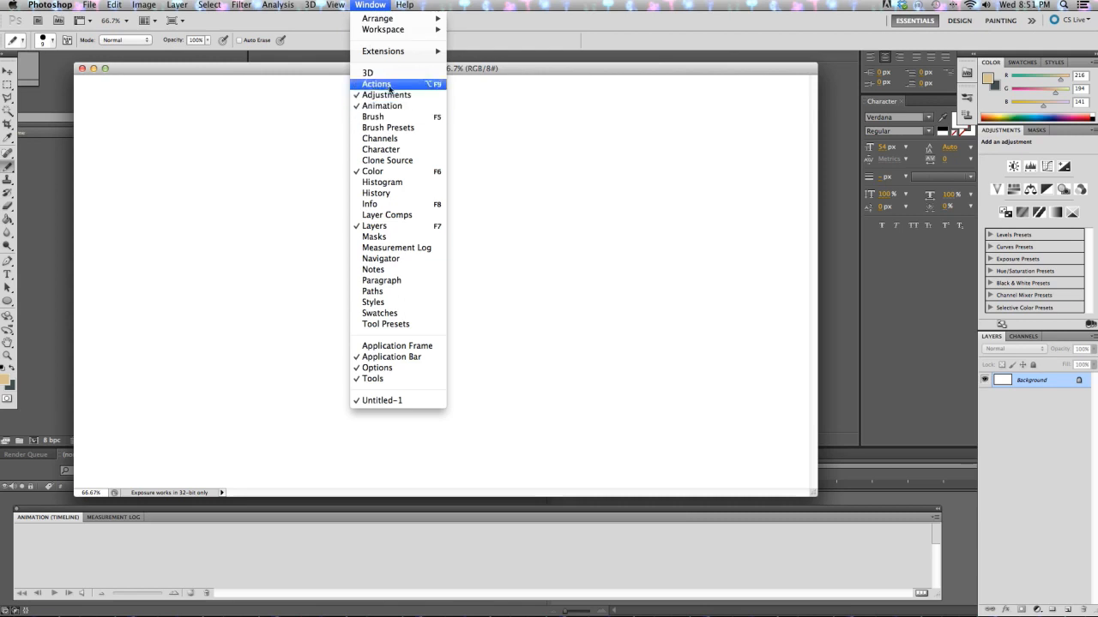
click(387, 106)
click(369, 4)
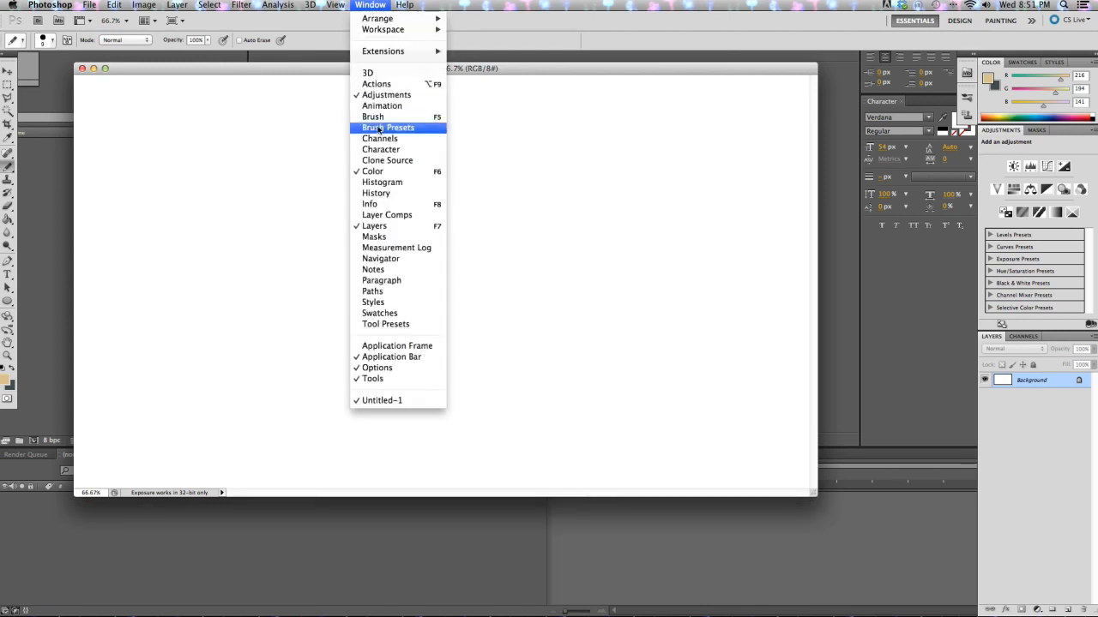
click(382, 105)
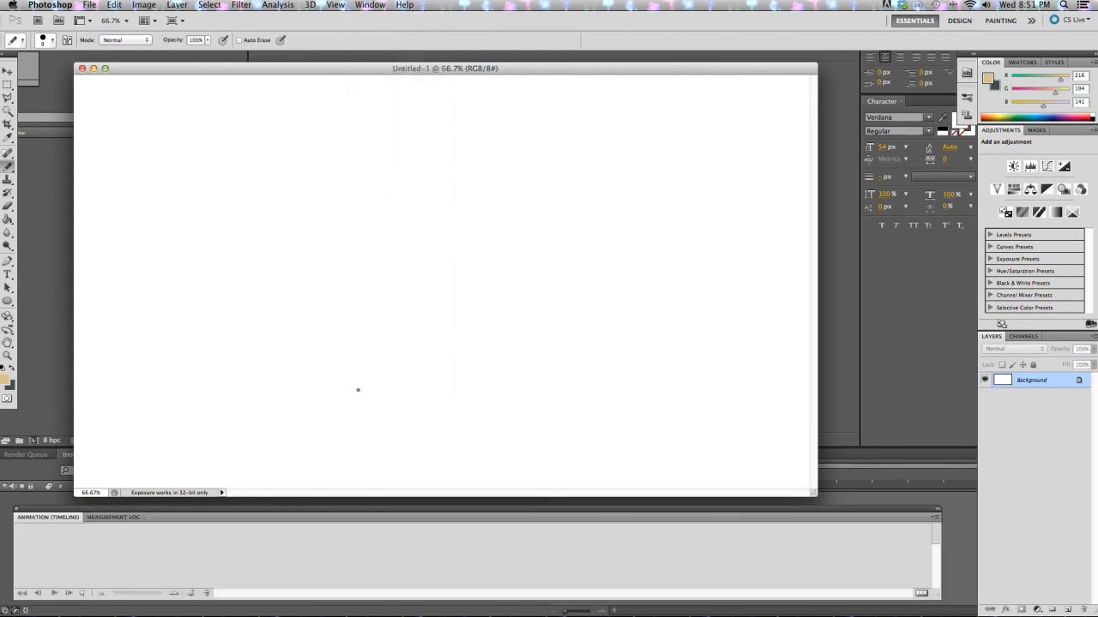
click(917, 593)
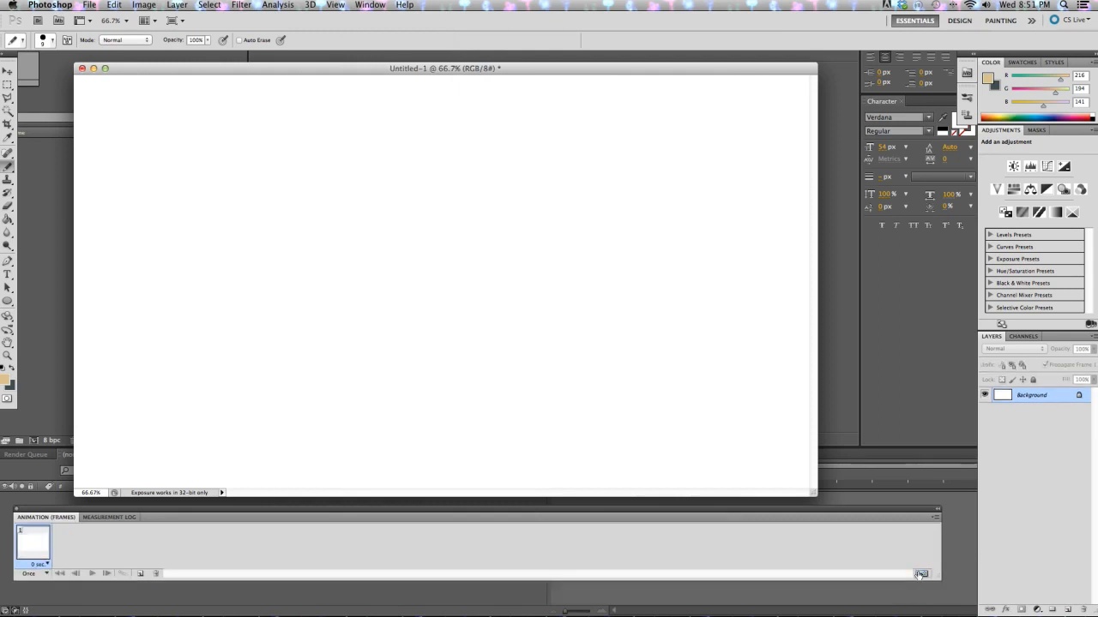
click(924, 573)
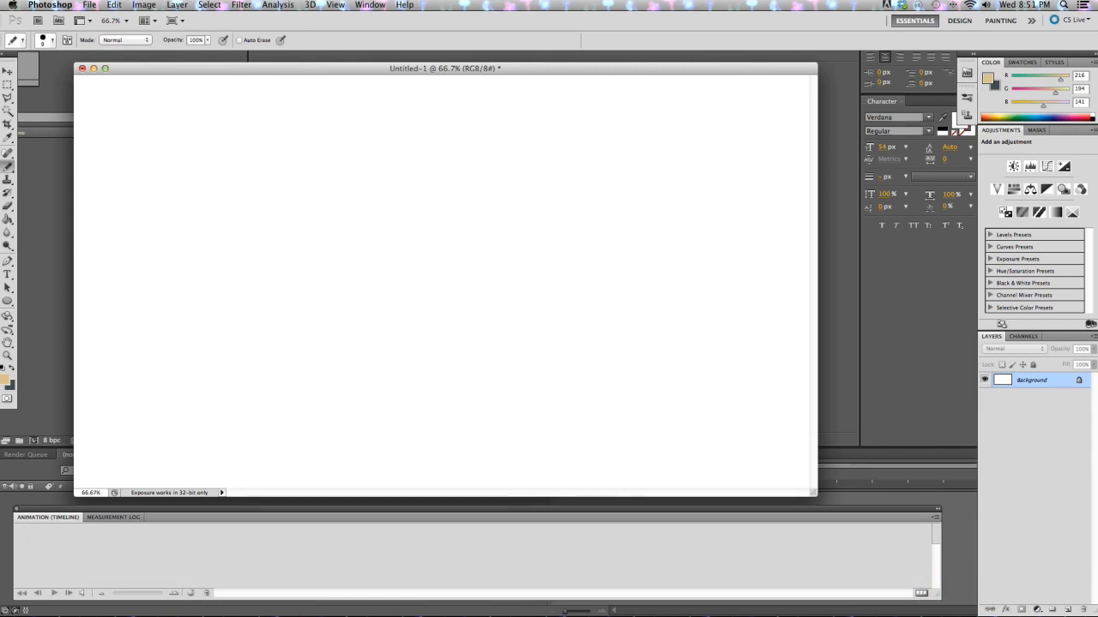
Set the document timeline to a frame rate of 12 fps and a duration of 0;00;01;00.
click(934, 518)
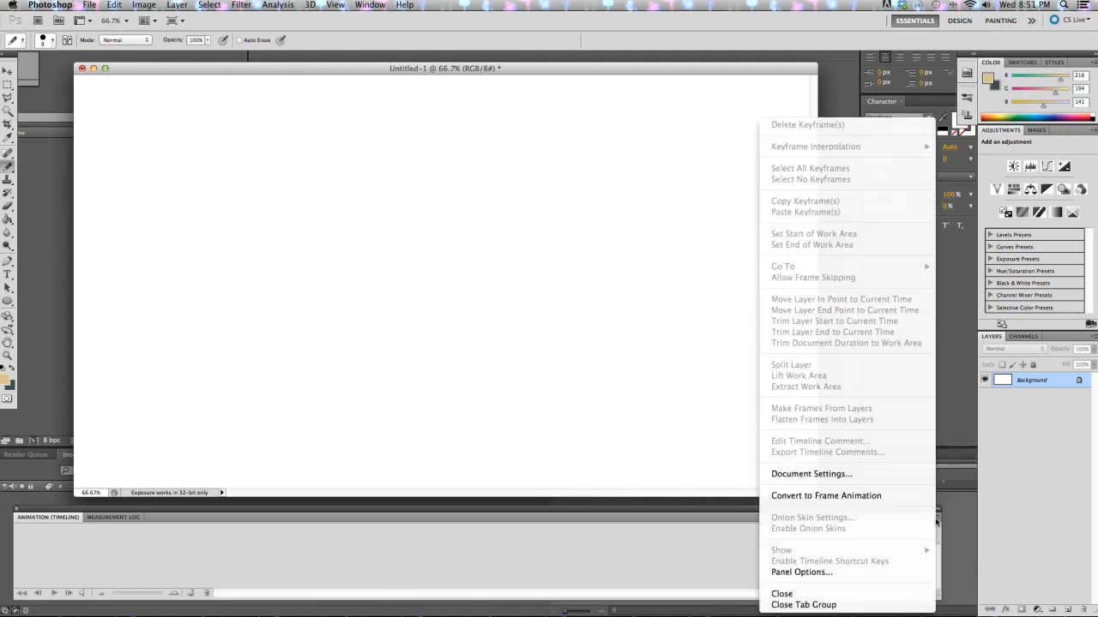
click(875, 472)
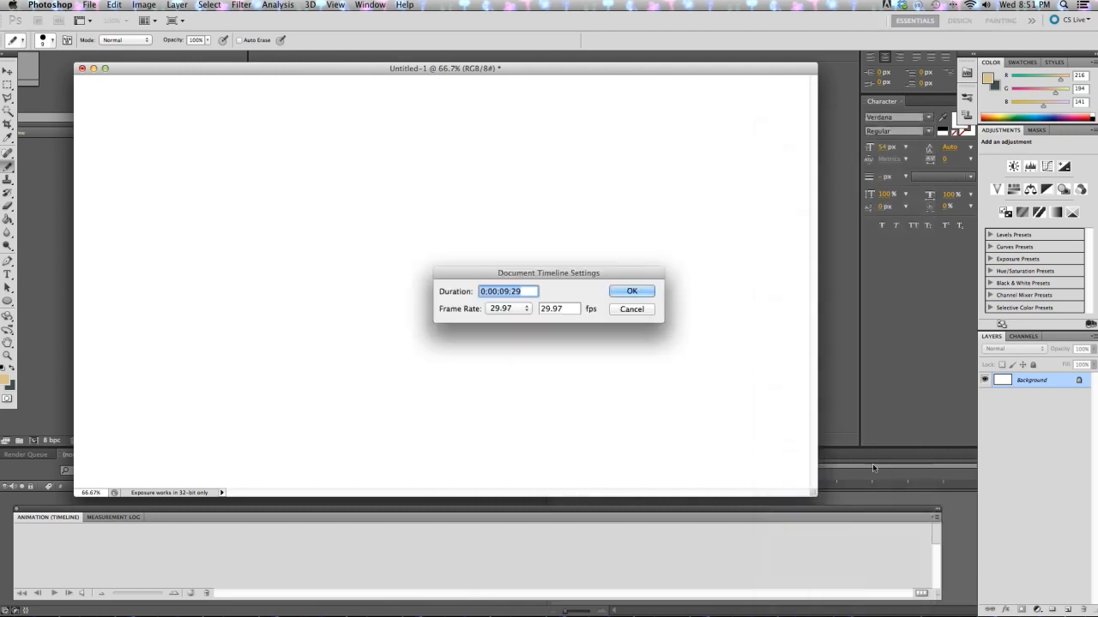
key(Tab)
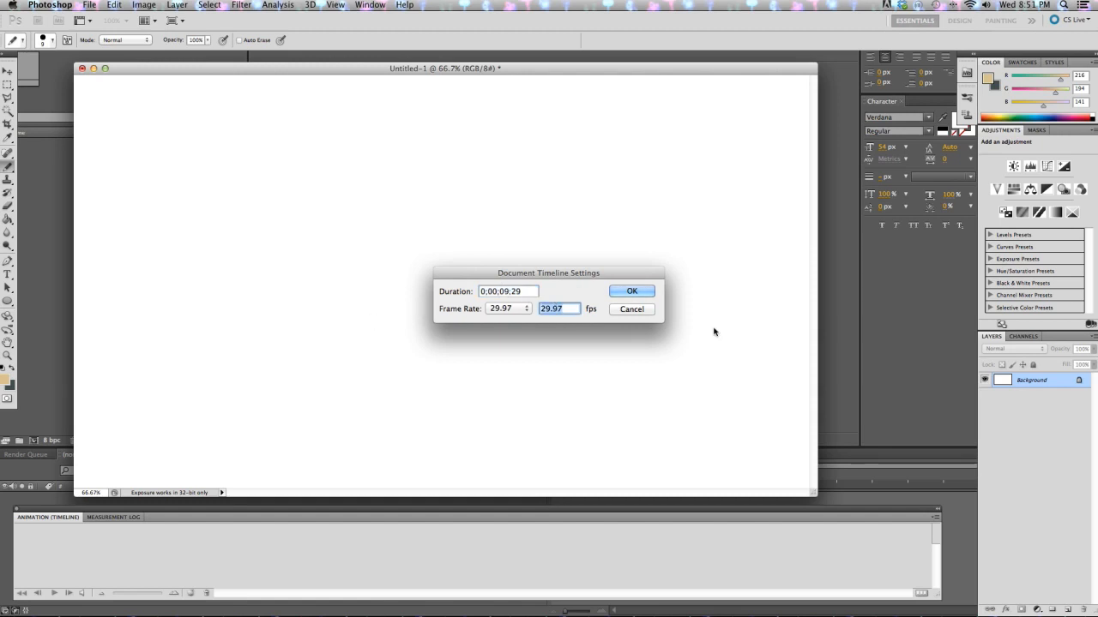
text(12)
double_click(506, 291)
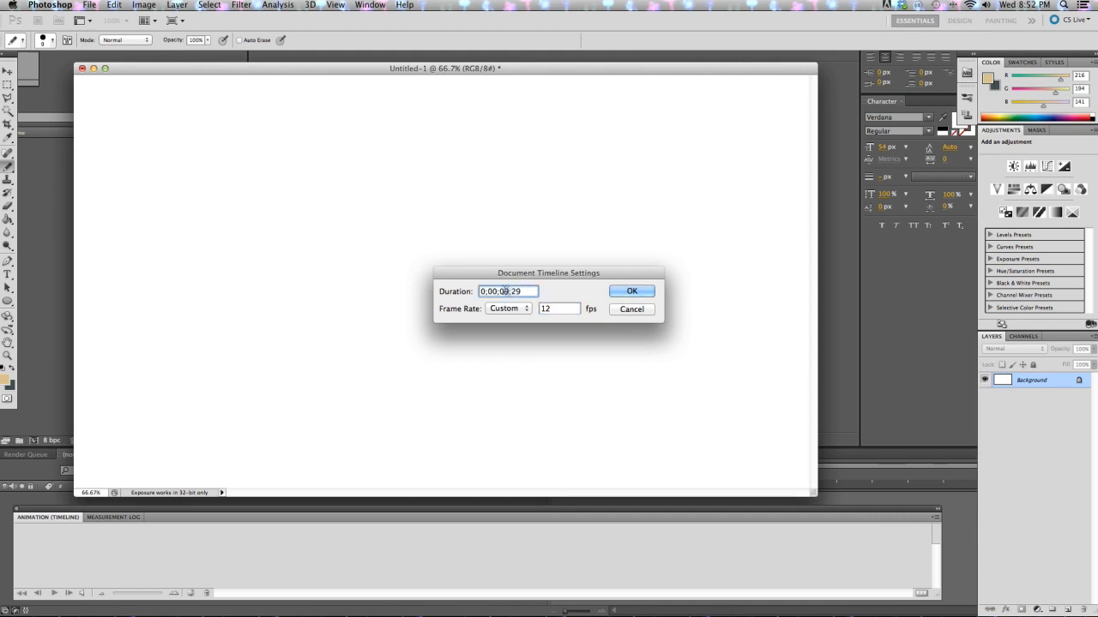
text(01)
double_click(516, 291)
text(00)
click(632, 291)
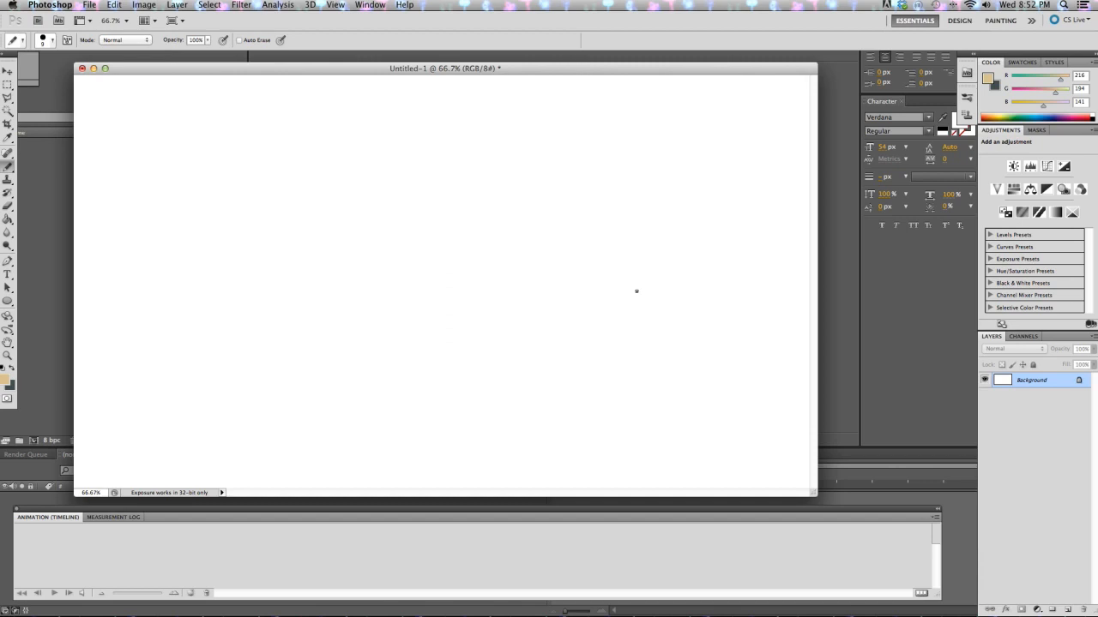
Add a new blank video layer to the document.
click(177, 6)
mouse_move(268, 206)
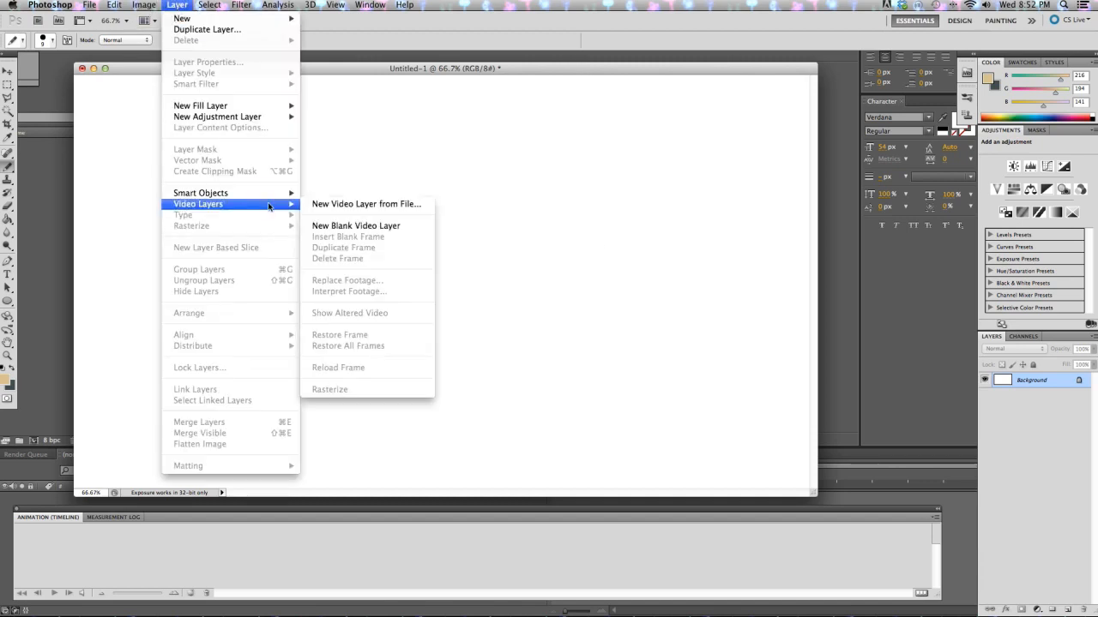
click(335, 224)
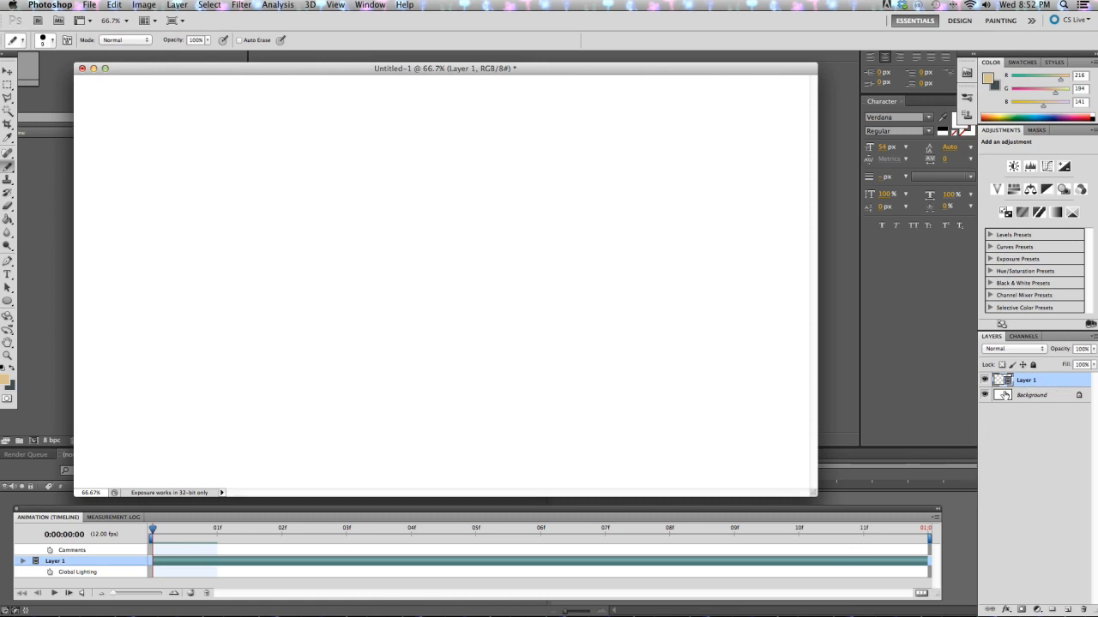
Check the frame rate in the footage interpretation settings of Layer 1.
right_click(1016, 382)
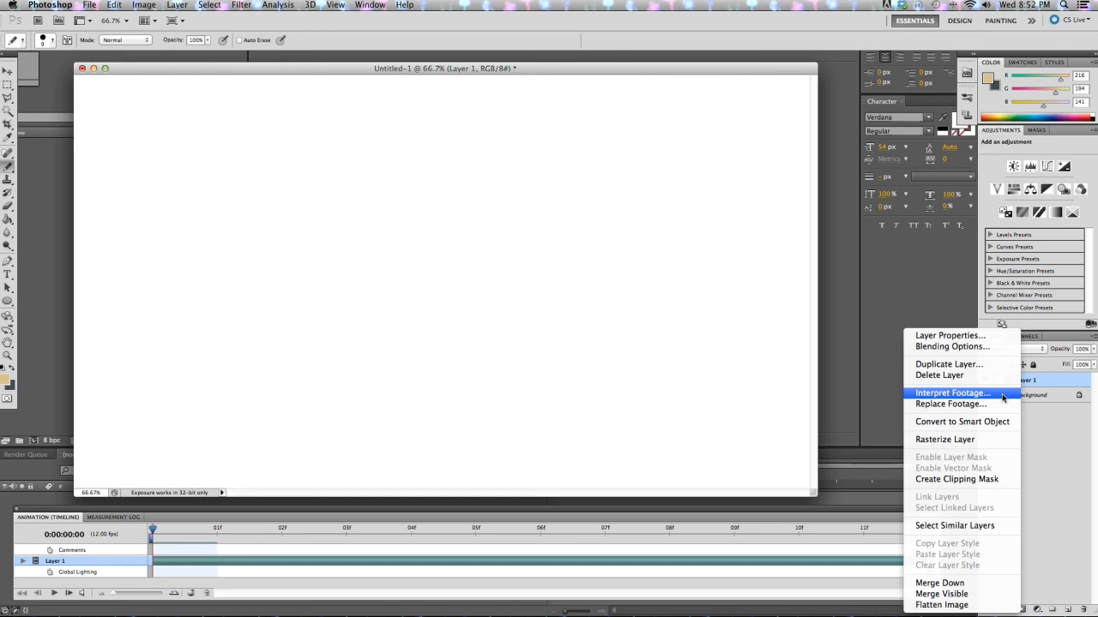
click(1003, 396)
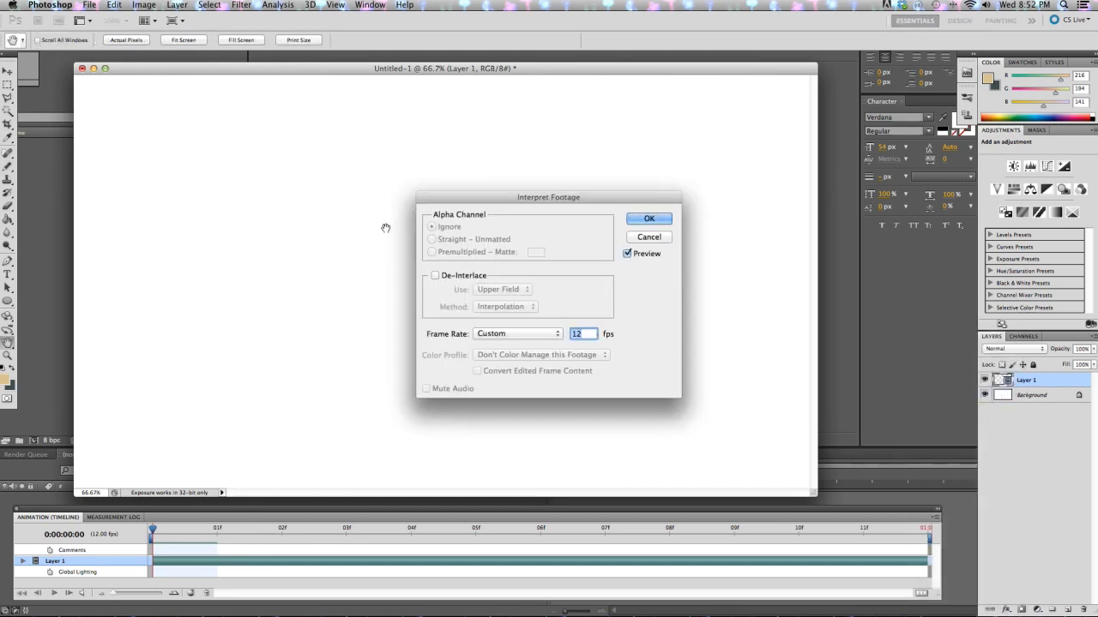
click(649, 219)
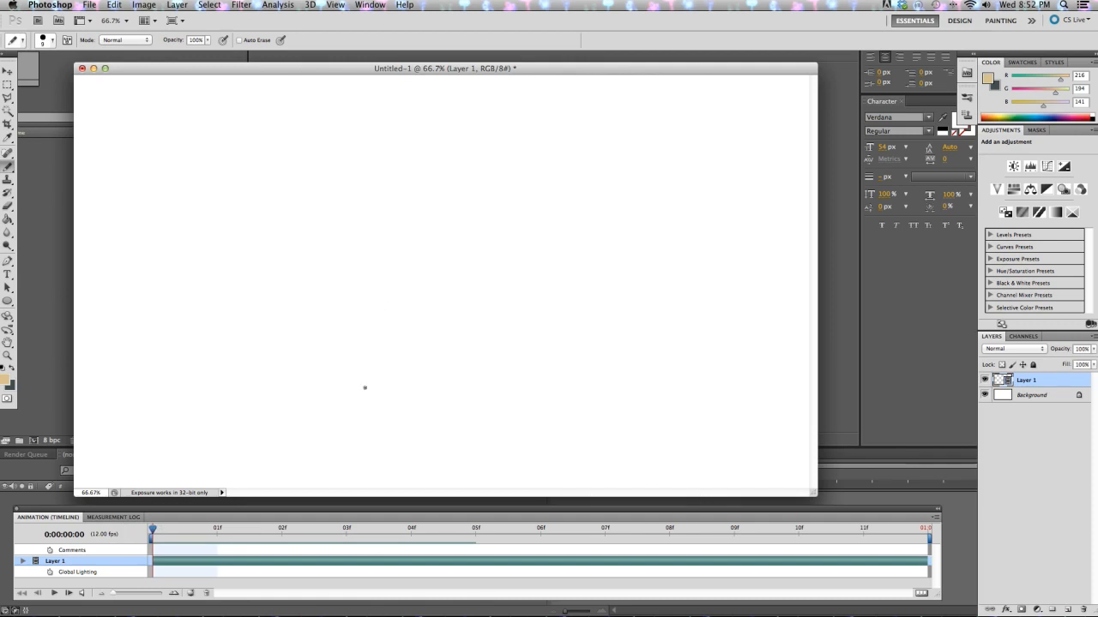
Step forward and back through the empty frames, play the timeline briefly, and return to the first frame.
click(69, 593)
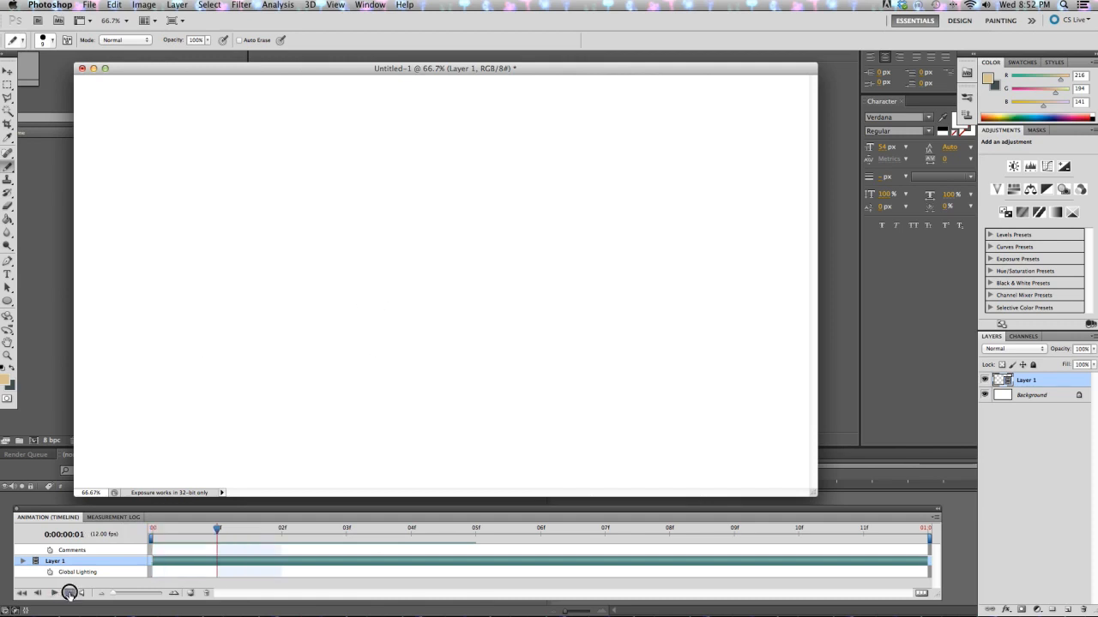
click(69, 593)
click(38, 593)
click(38, 594)
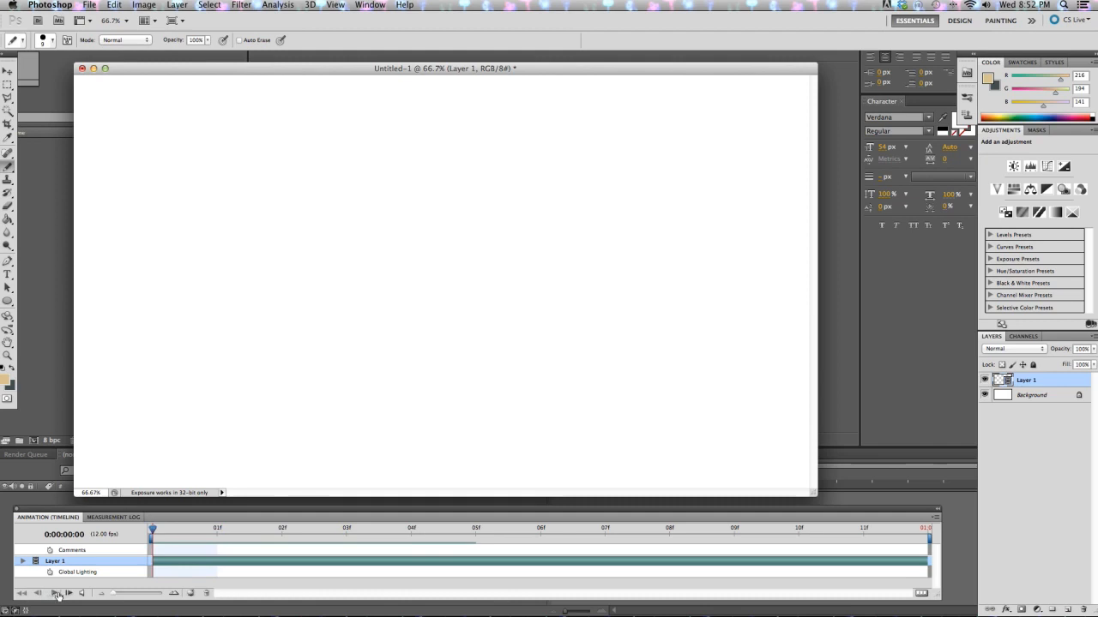
click(55, 594)
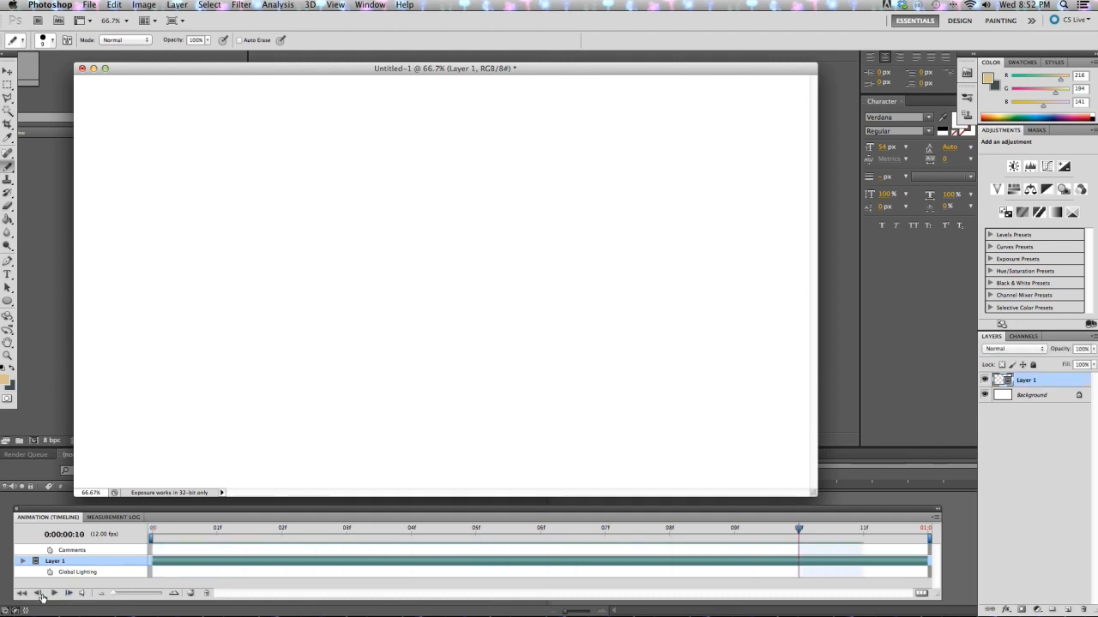
click(38, 594)
click(39, 593)
click(38, 594)
click(38, 594)
click(39, 593)
click(38, 594)
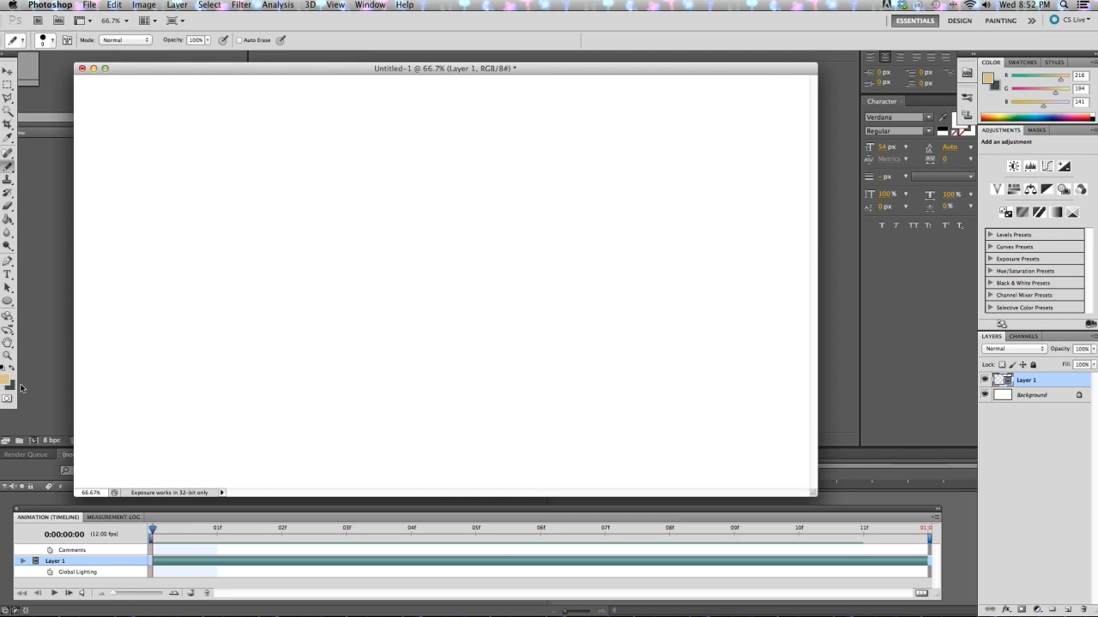
Swap the foreground and background colors and paint a dot near the canvas center on frame 0 with a 35 px pencil.
key(x)
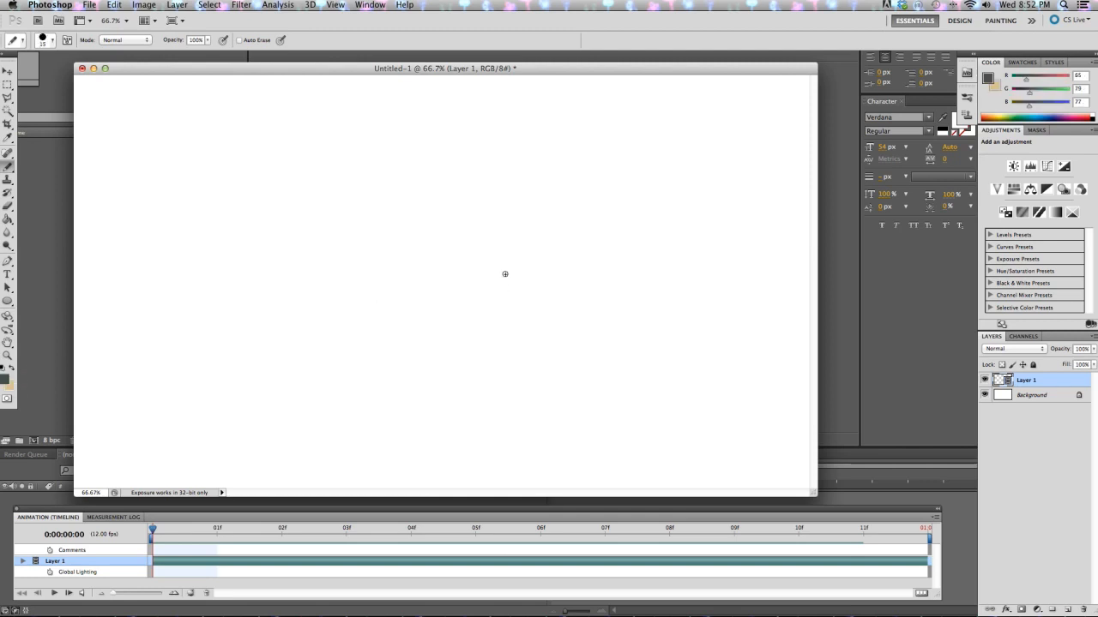
key(bracketright)
key(bracketright)
click(443, 237)
Enable onion skins and paint dots on frames 1 and 2, each shifted slightly further right.
key(Right)
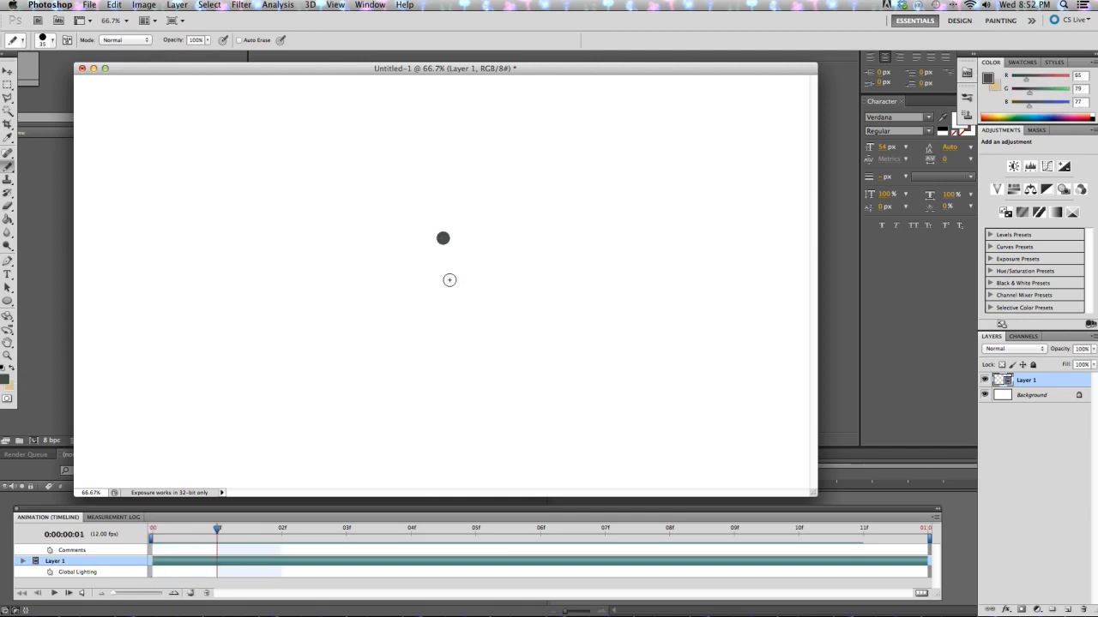
click(191, 593)
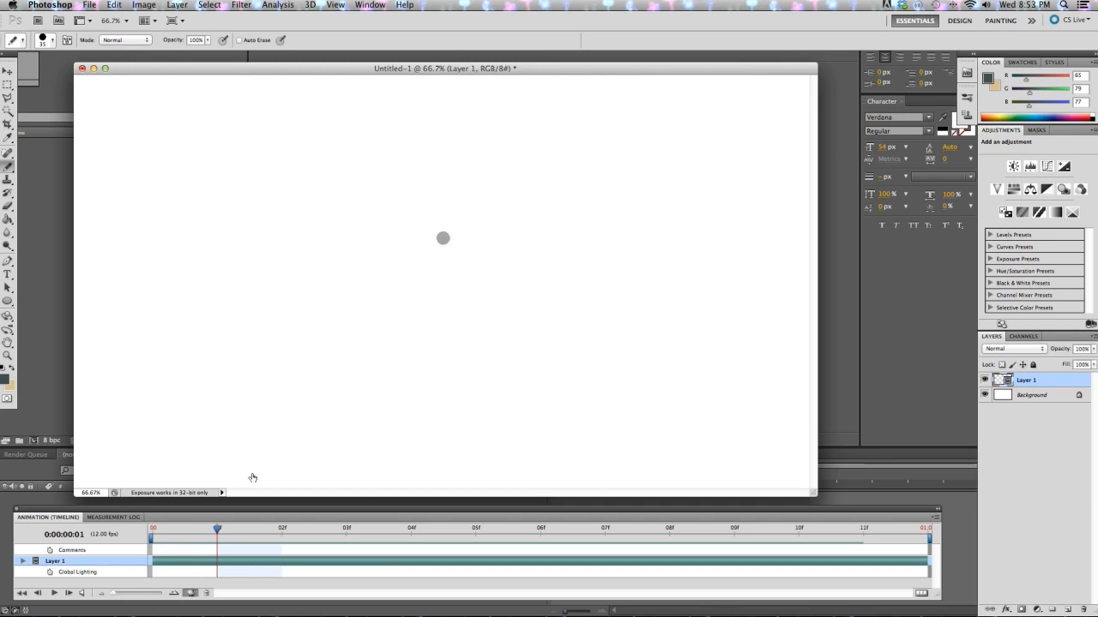
click(447, 238)
key(Right)
click(457, 238)
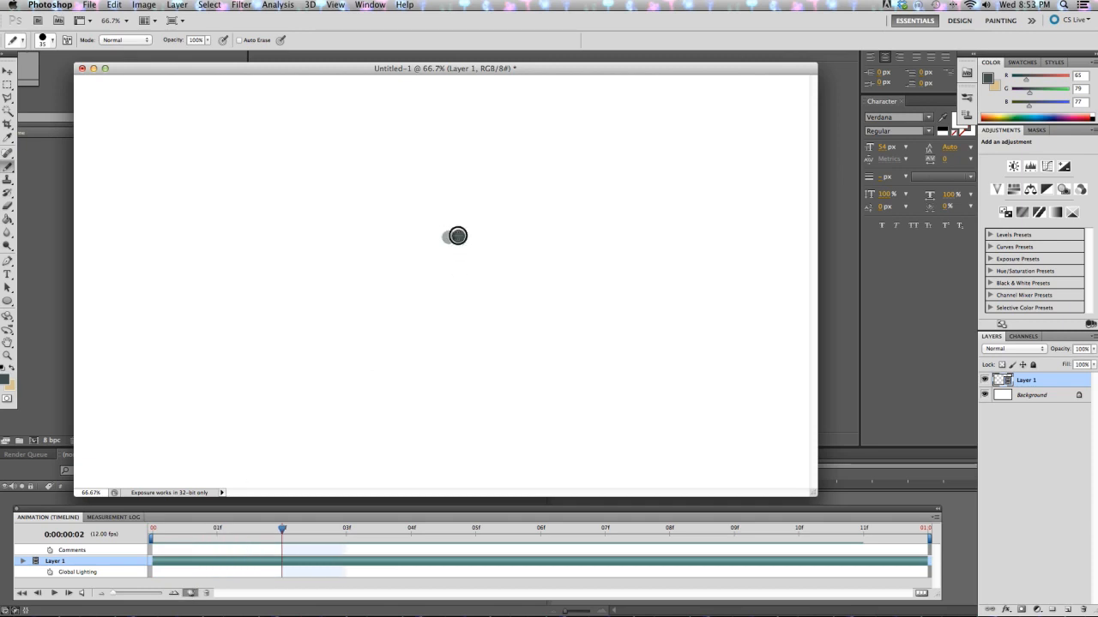
Go back to frame 1 and review the onion skin options without changing them.
key(Left)
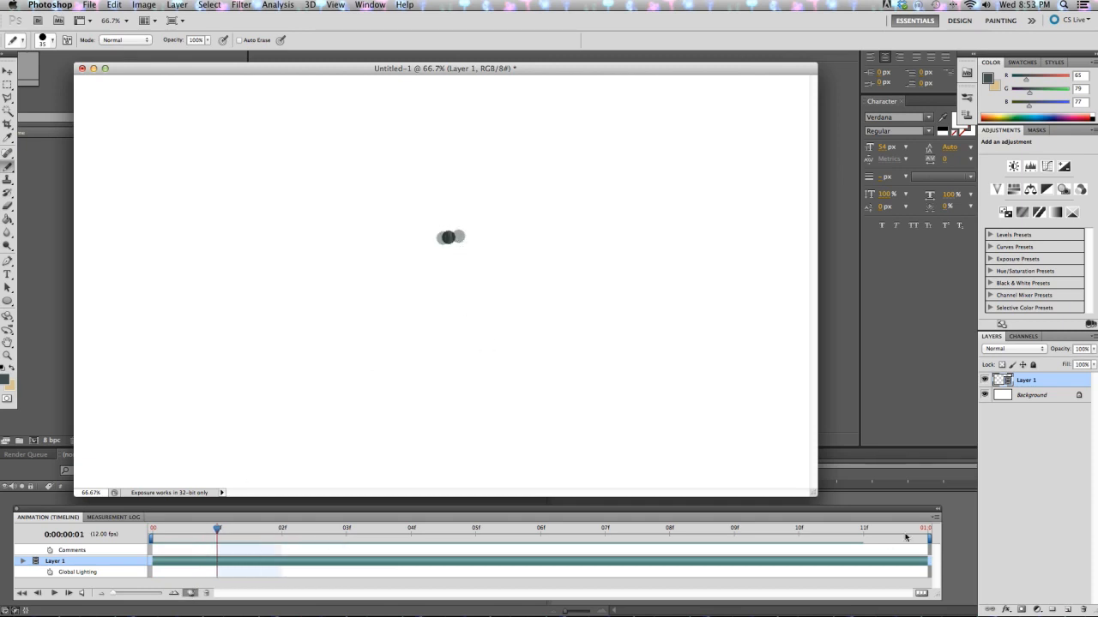
click(935, 521)
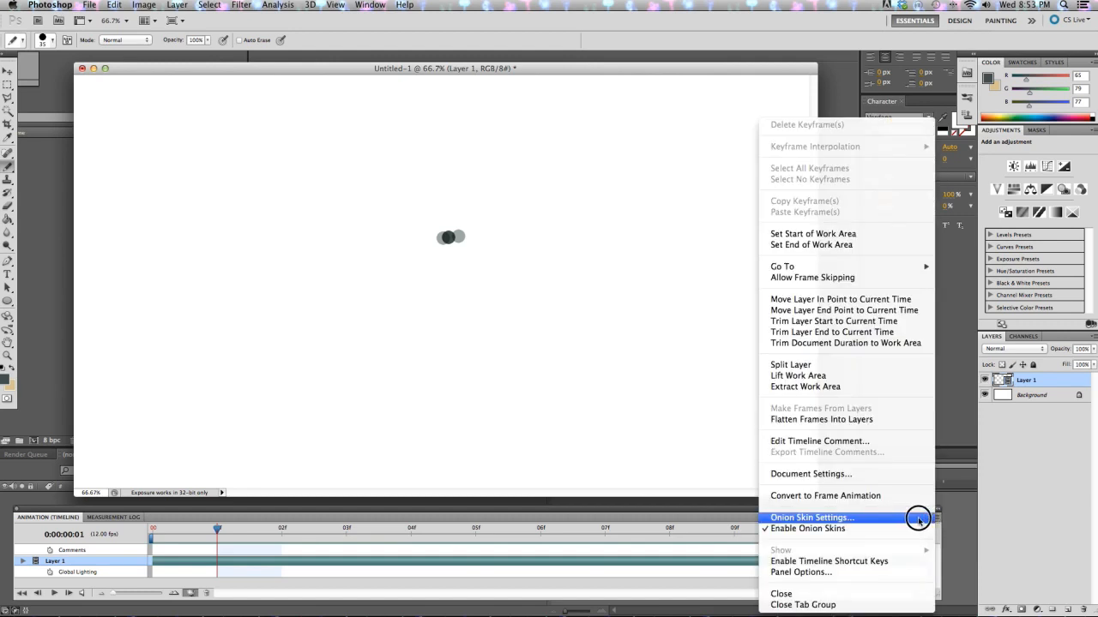
click(919, 520)
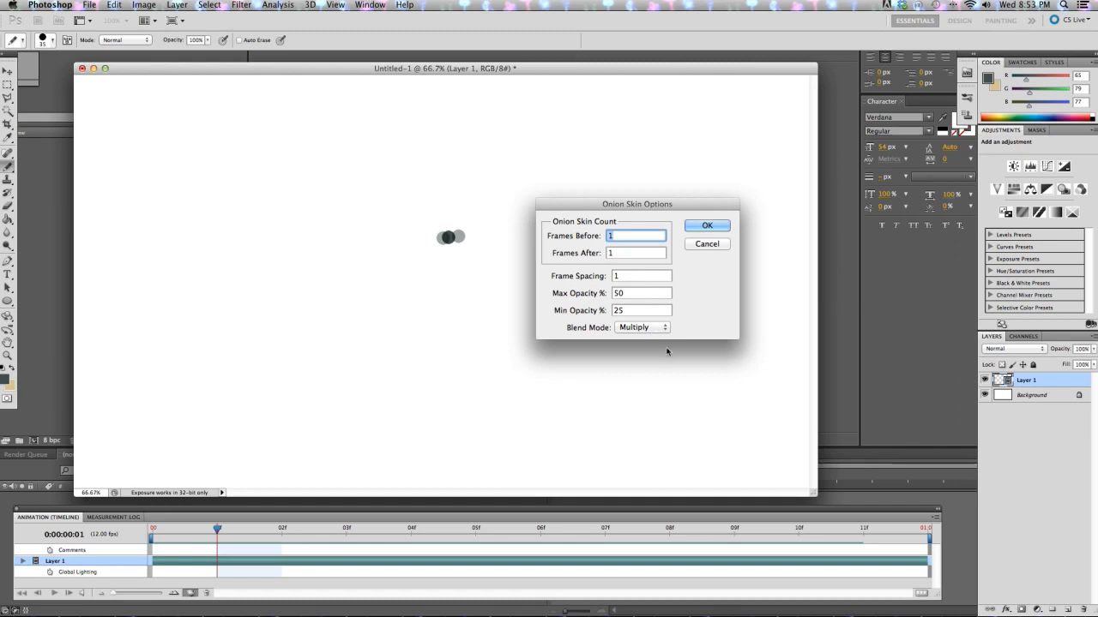
click(707, 225)
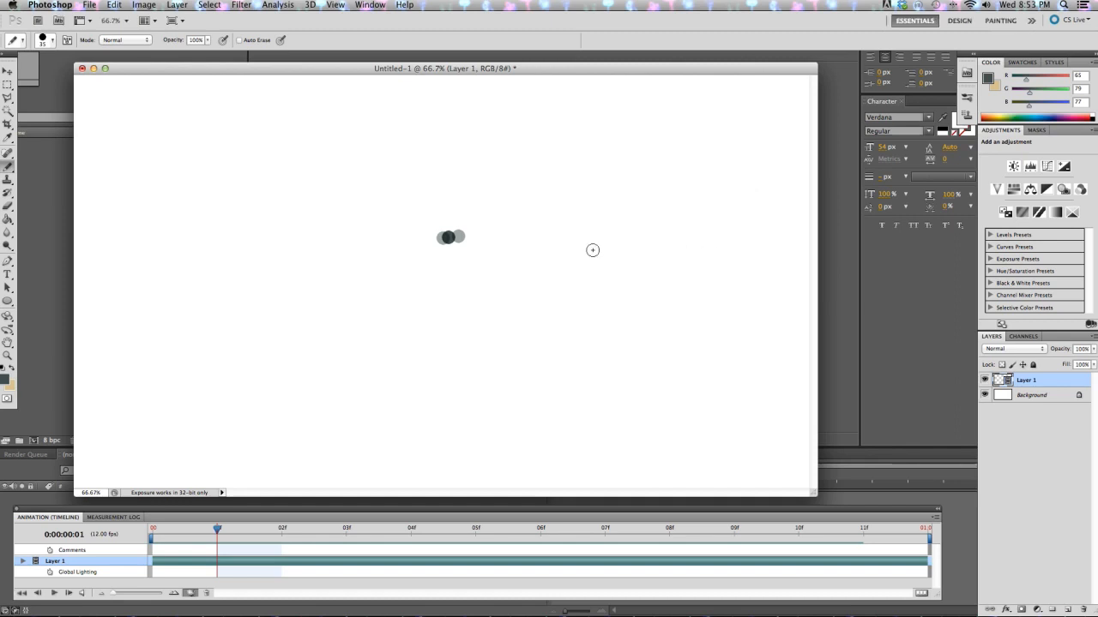
Paint one dot on each frame from 3 to 10, shifting it along a clockwise arc that curves right, down and back left.
key(Right)
key(Right)
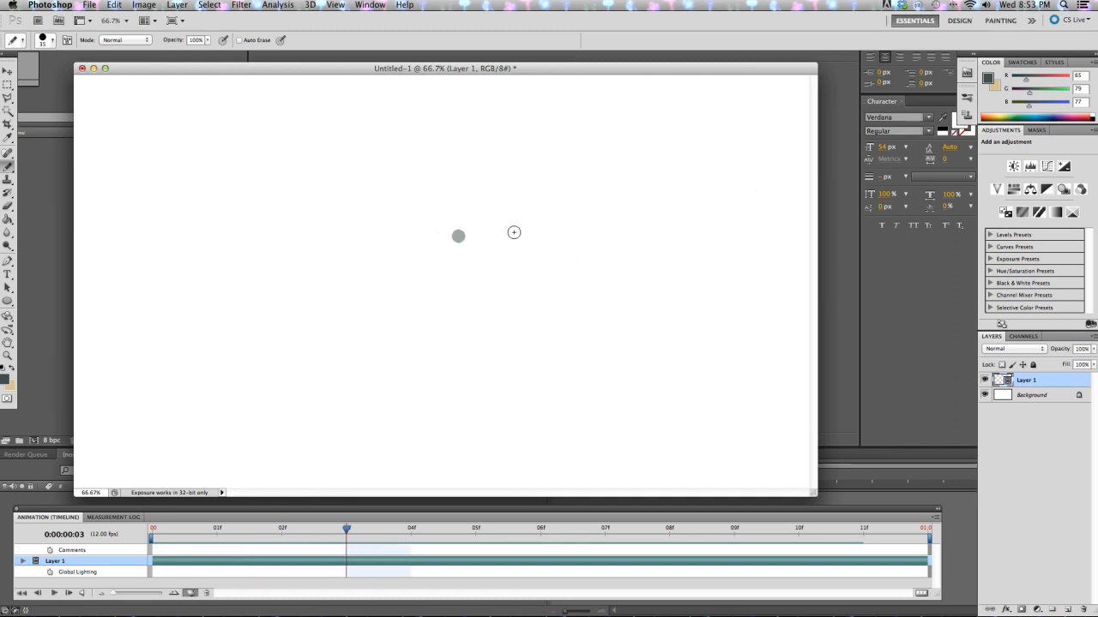
click(467, 236)
key(Right)
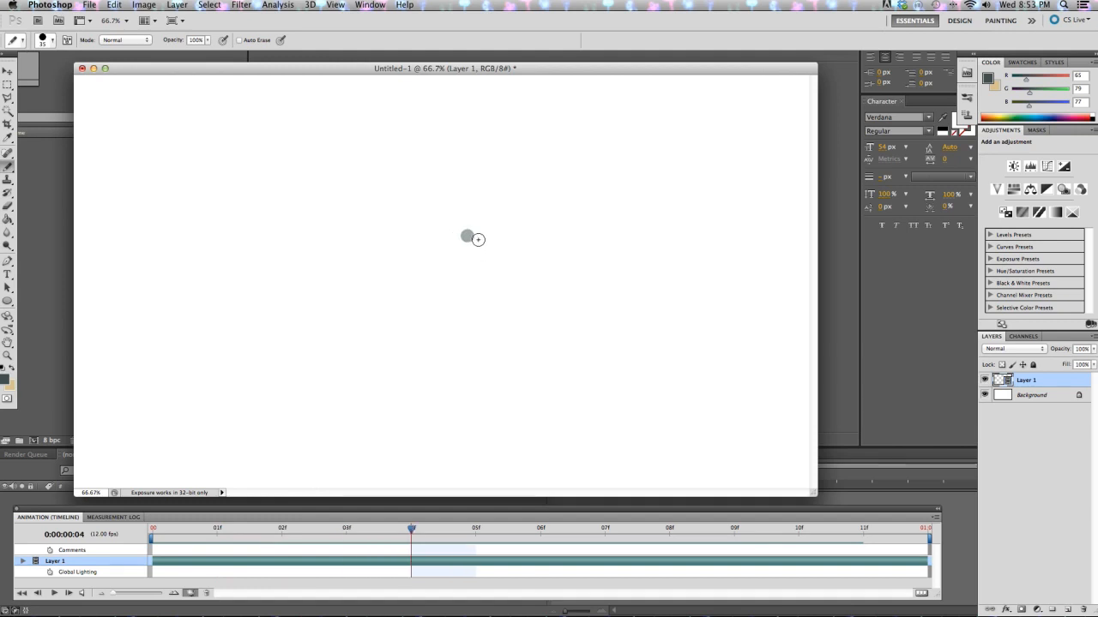
click(473, 236)
key(Right)
click(481, 245)
key(Right)
click(482, 251)
key(Right)
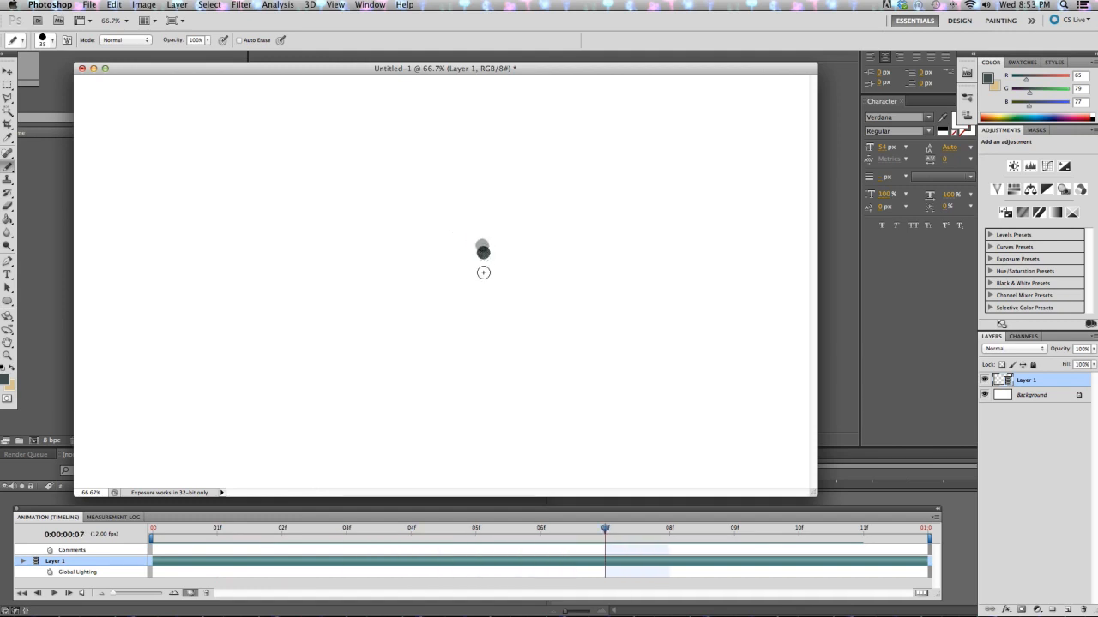
click(483, 257)
key(Right)
click(477, 271)
key(Right)
click(472, 278)
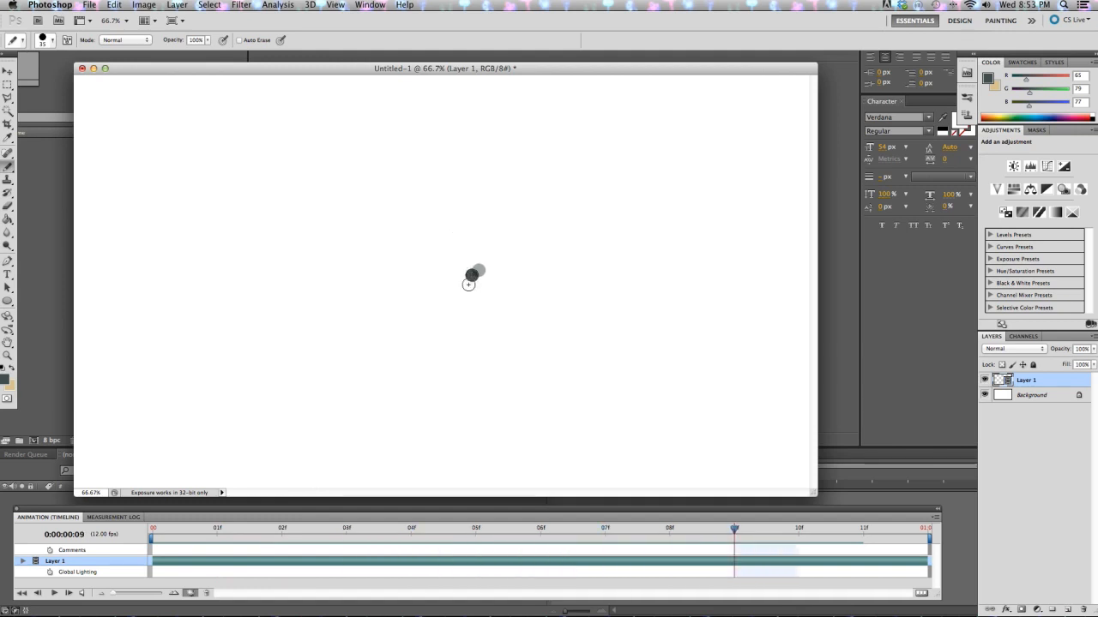
key(Right)
click(466, 276)
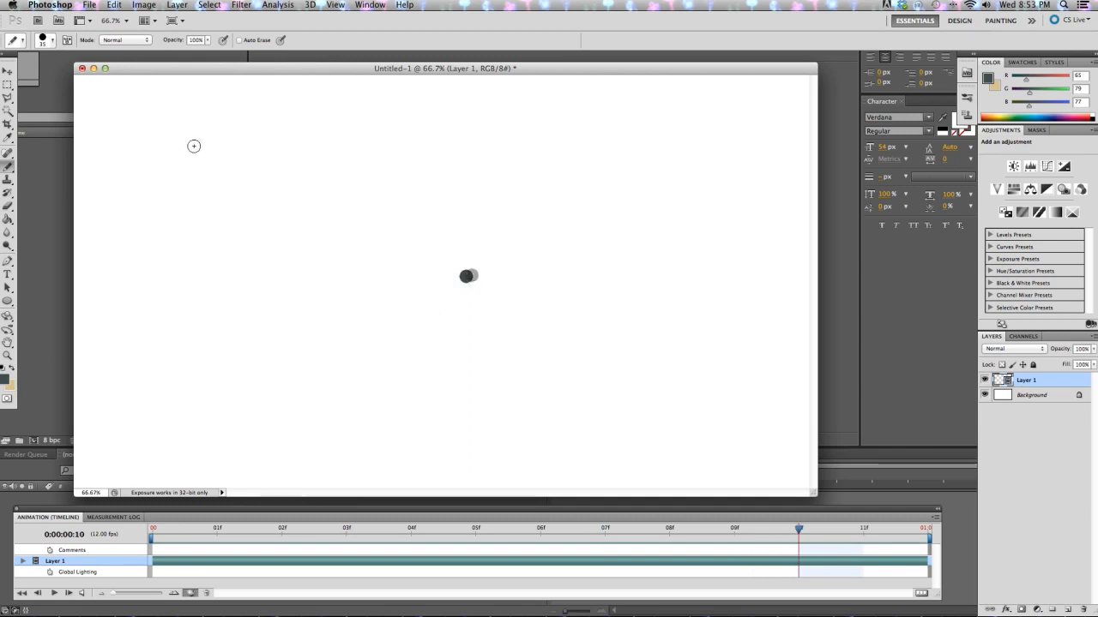
Delete frame 9 from the video layer and undo the deletion.
key(Left)
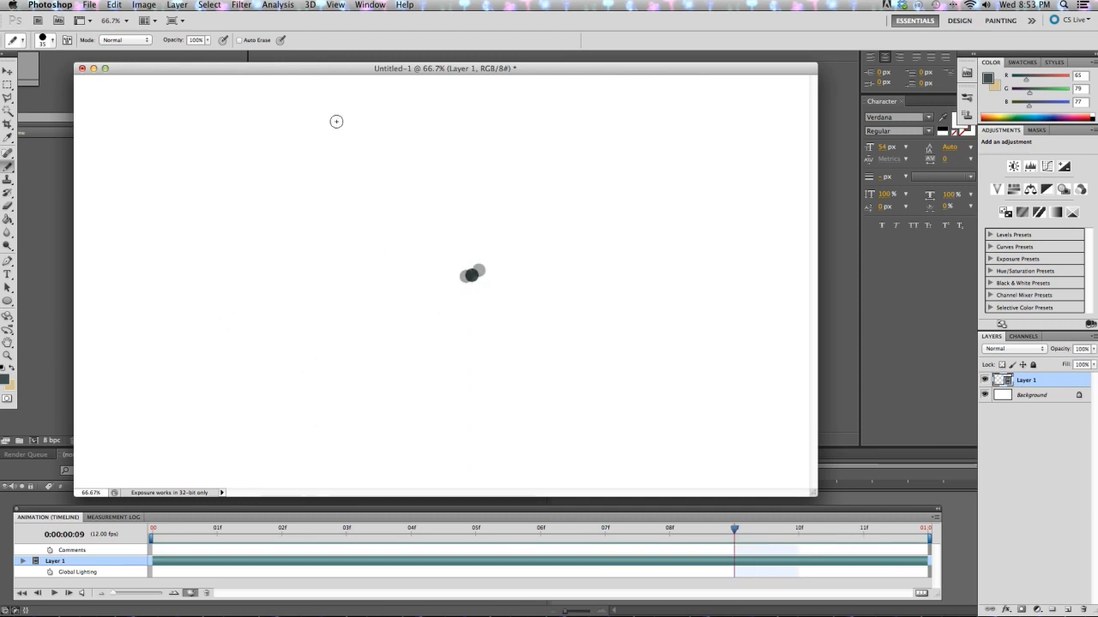
click(177, 5)
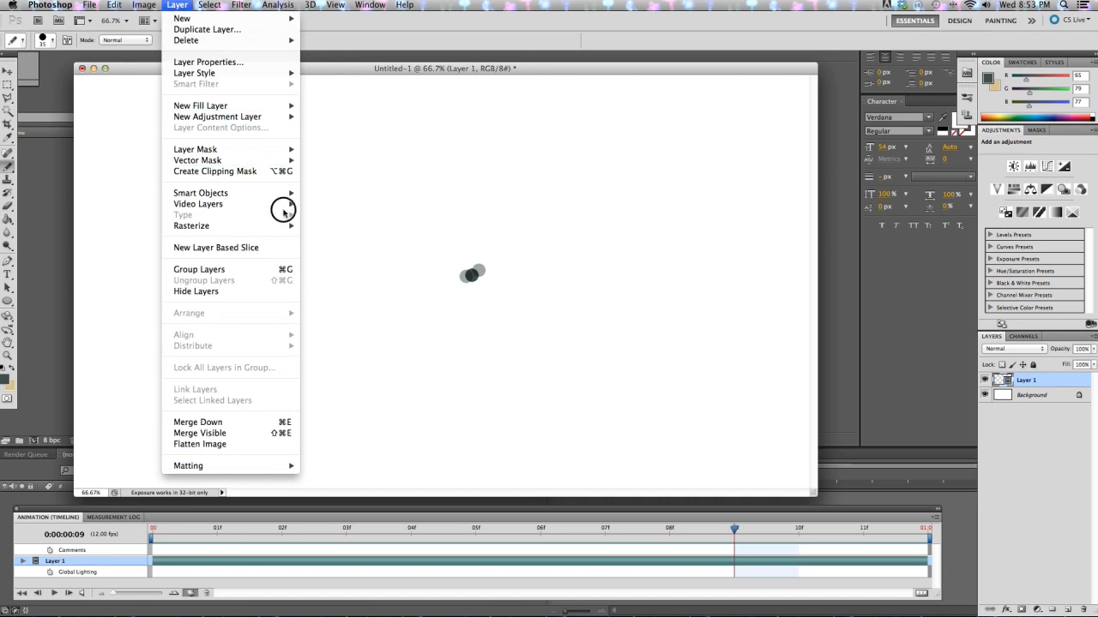
mouse_move(279, 206)
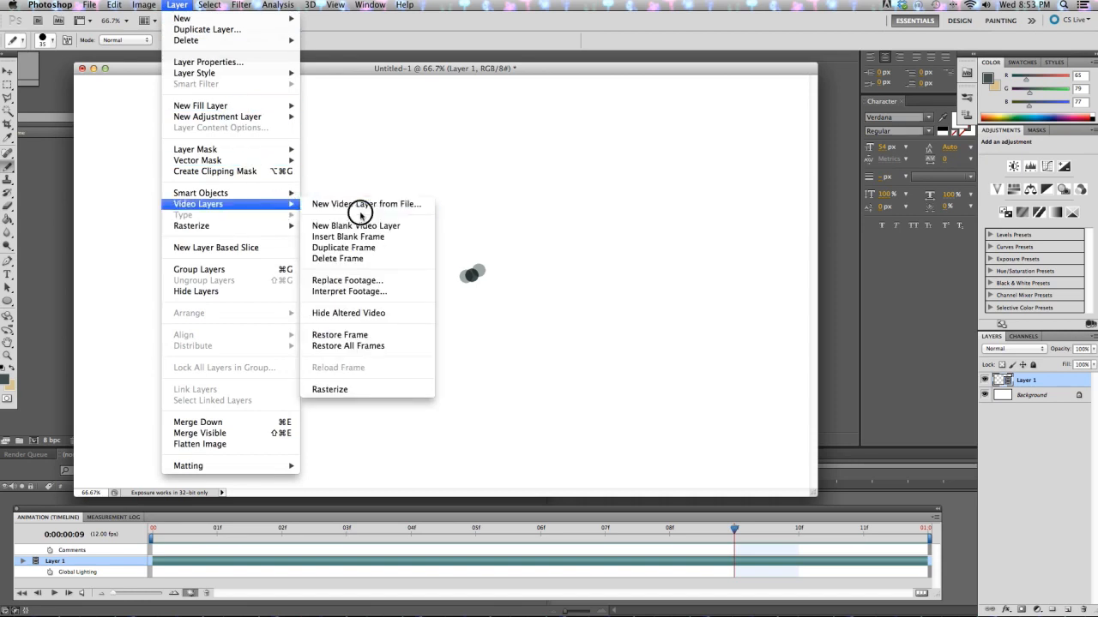
click(397, 259)
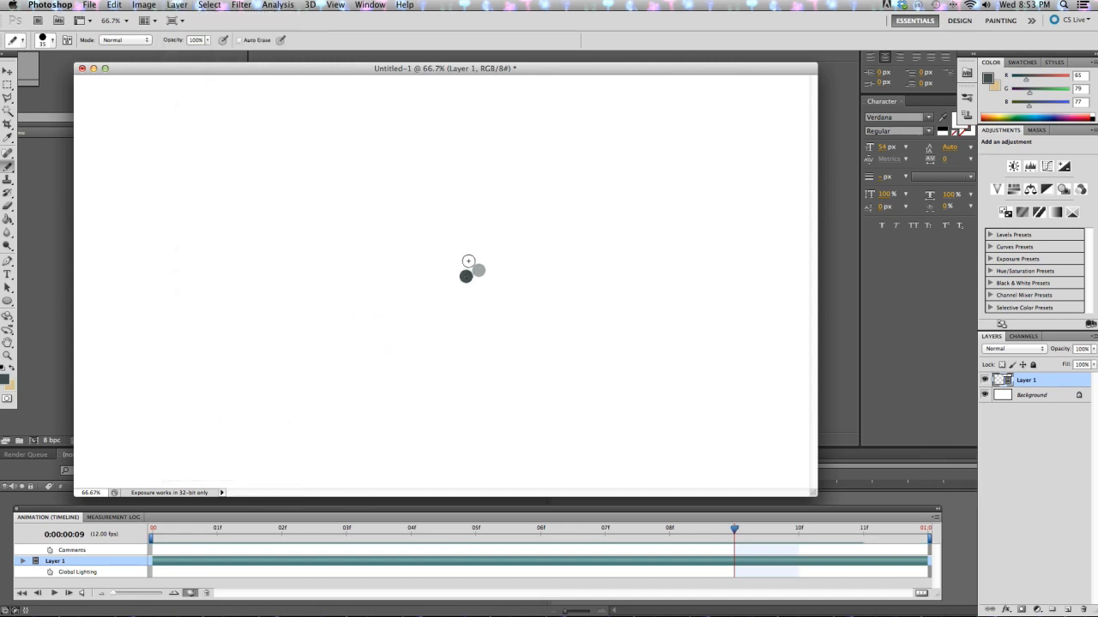
key(super+z)
Step forward to frame 11 and back to frame 0 to review the dot's path with onion skins.
key(Right)
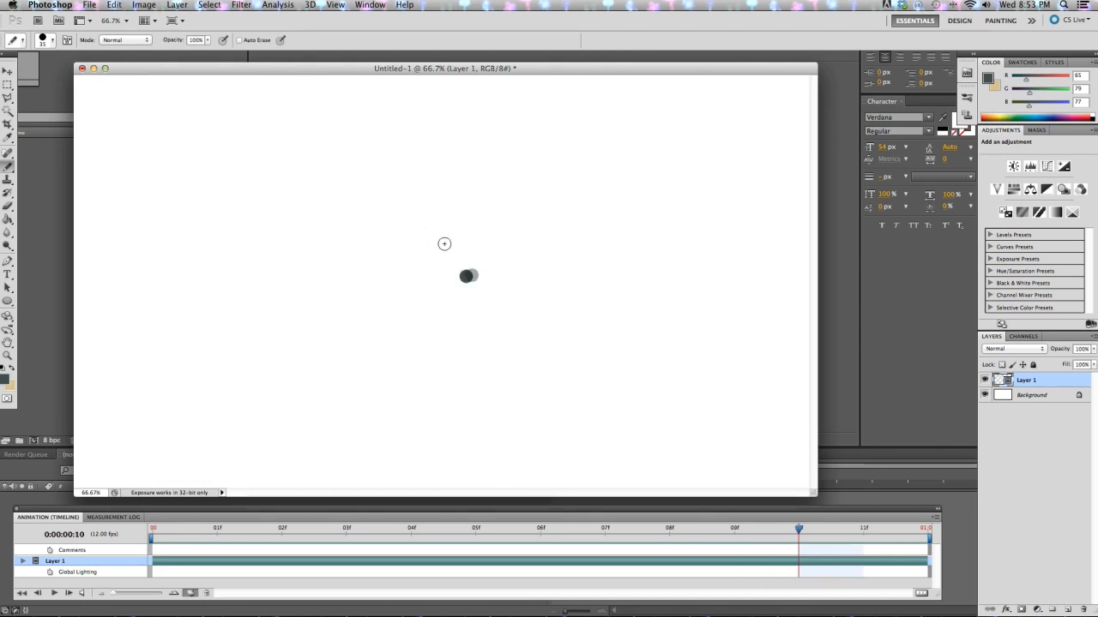
key(Right)
key(Left)
key(Right)
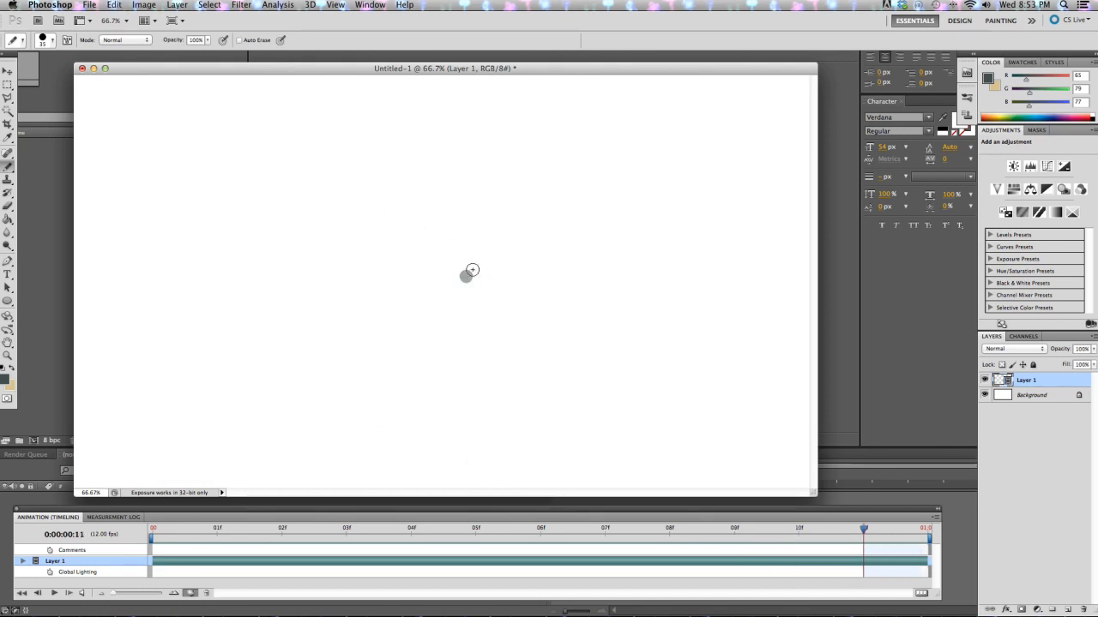
key(Left)
key(Left)
key(Left)
key(Left)
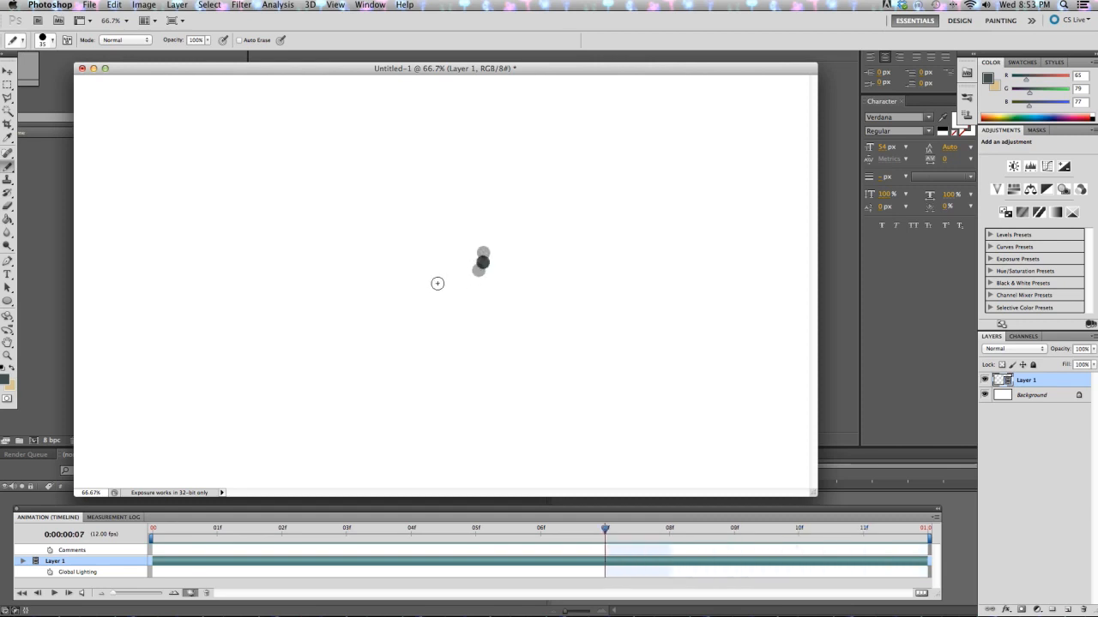
key(Left)
key(Left)
key(Left)
key(Left)
key(Left)
key(Left)
key(Left)
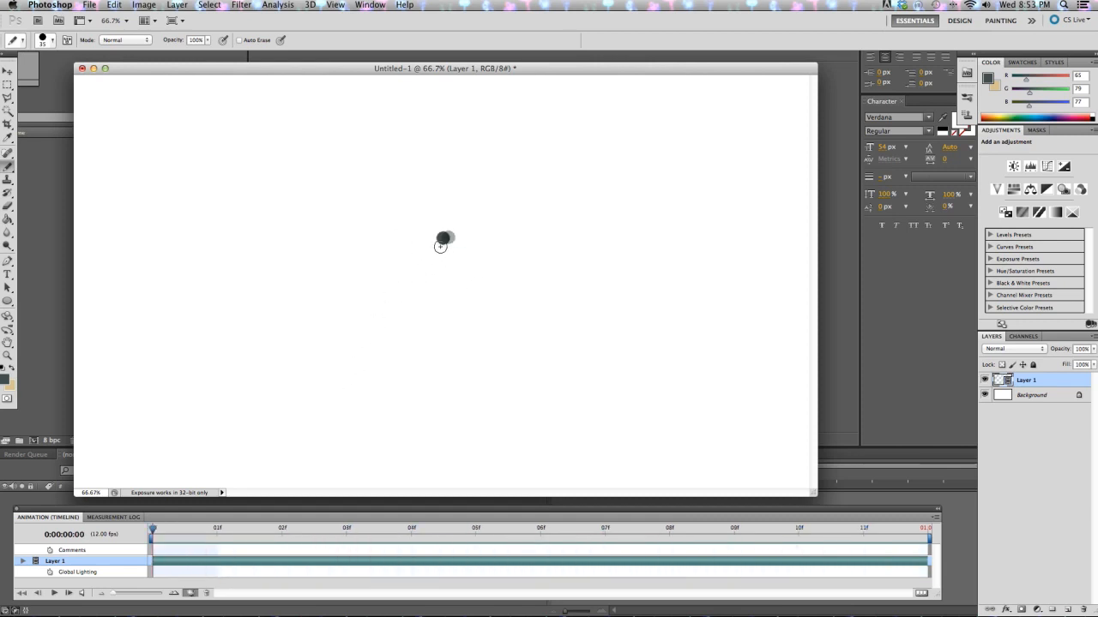
Step forward from frame 0 to frame 8 to review the dot's movement with onion skins.
key(Right)
key(Right)
key(Right)
key(Right)
key(Right)
key(Right)
key(Right)
key(Right)
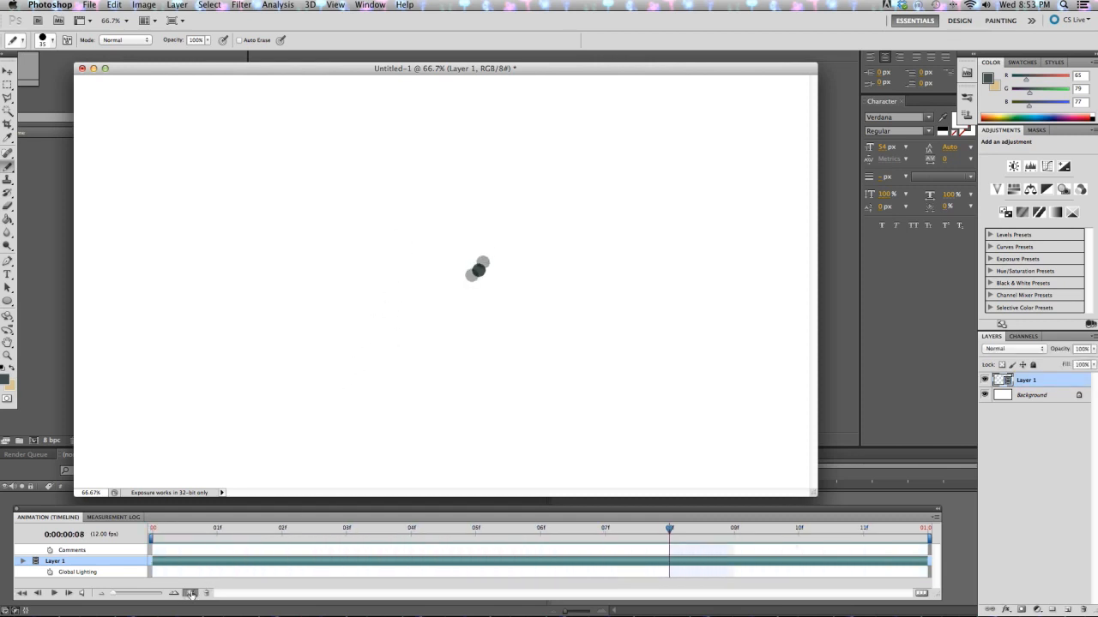
Turn off onion skins and play back the dot animation.
click(191, 593)
key(space)
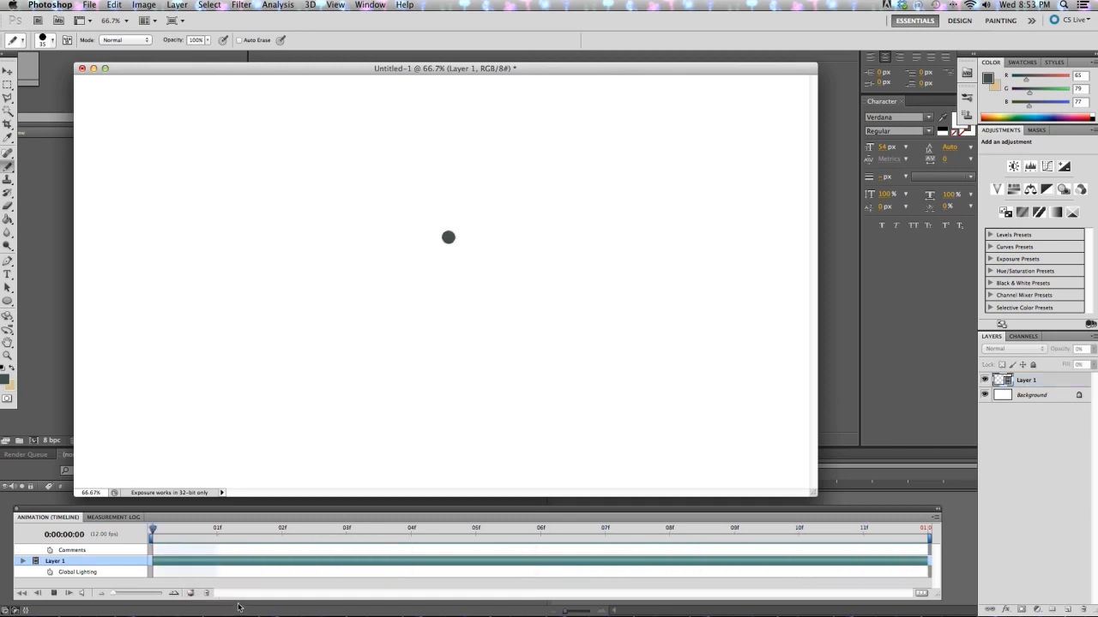
key(space)
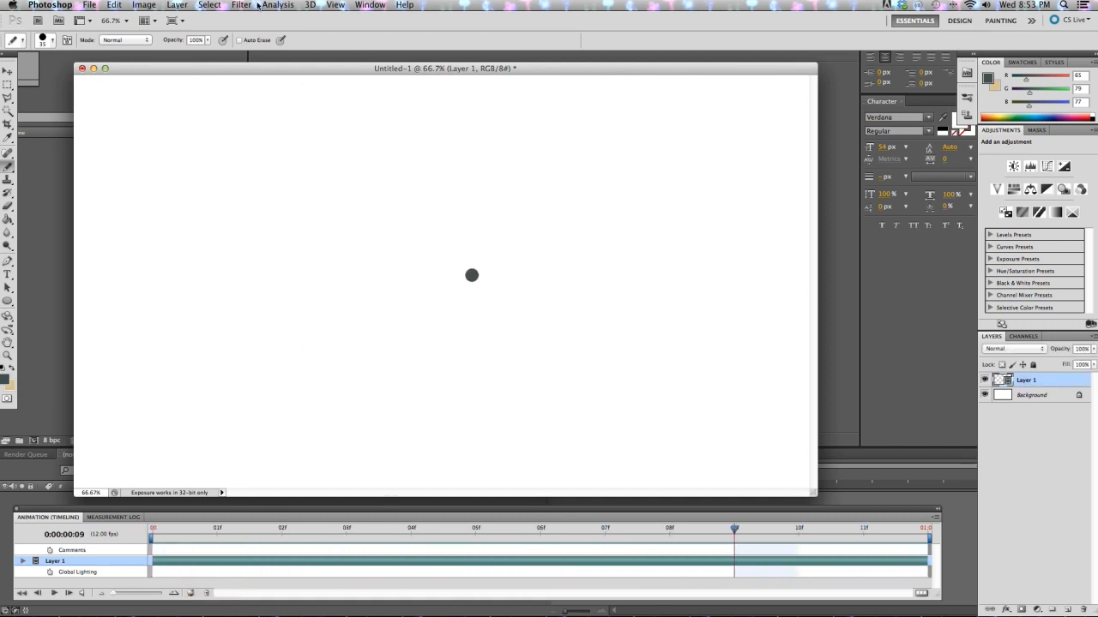
Add a new blank video layer below Layer 1 and set the foreground color to teal, RGB 32, 140, 126.
click(177, 4)
mouse_move(221, 204)
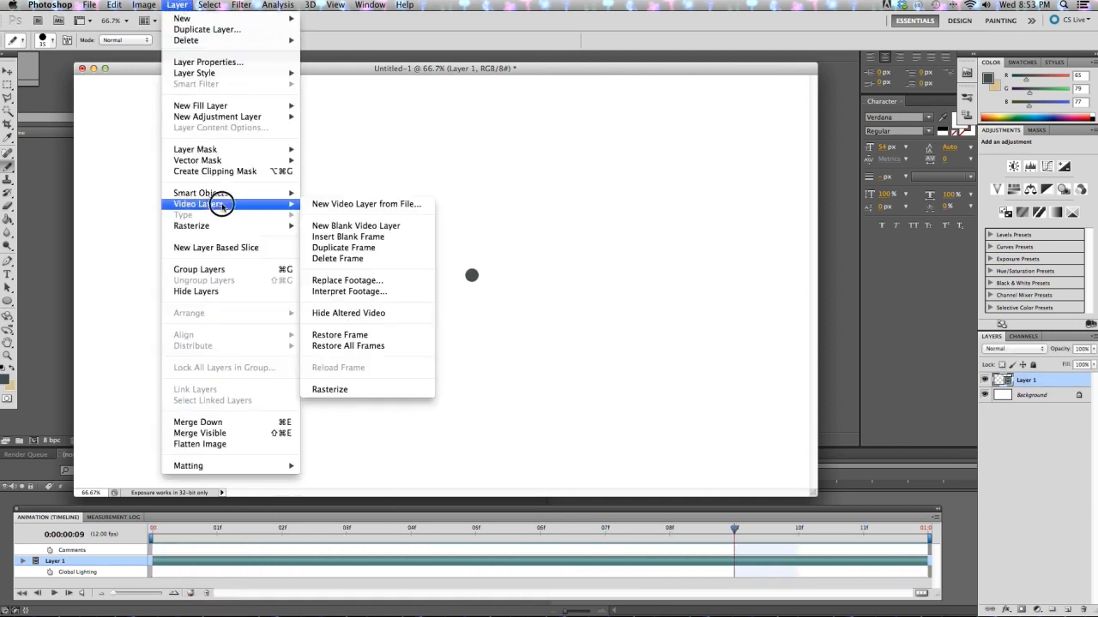
click(401, 226)
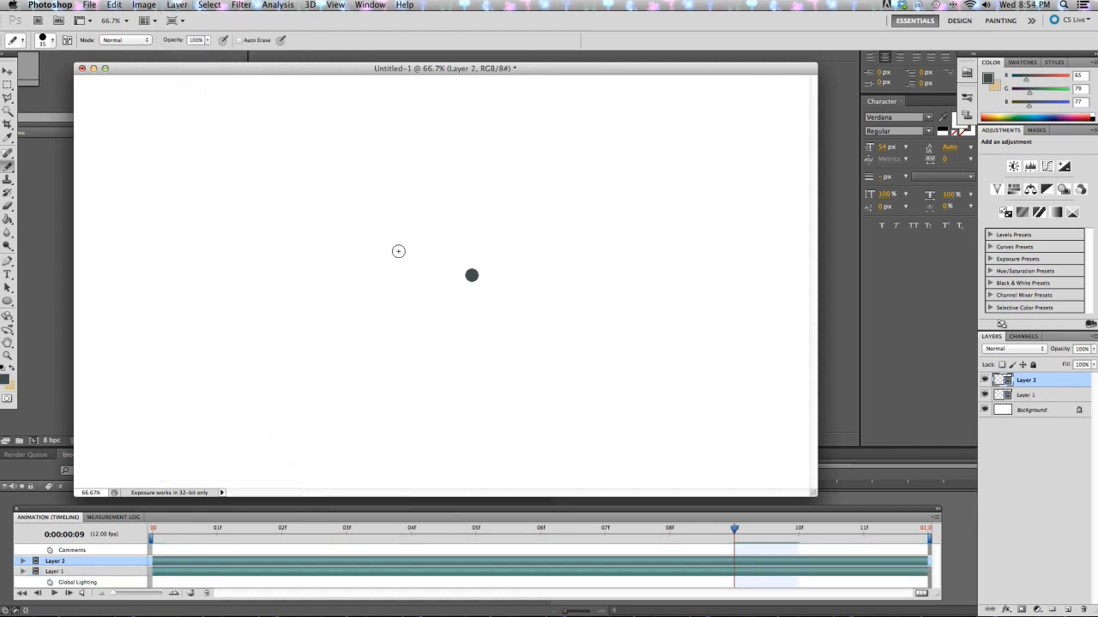
click(5, 379)
click(823, 300)
click(969, 226)
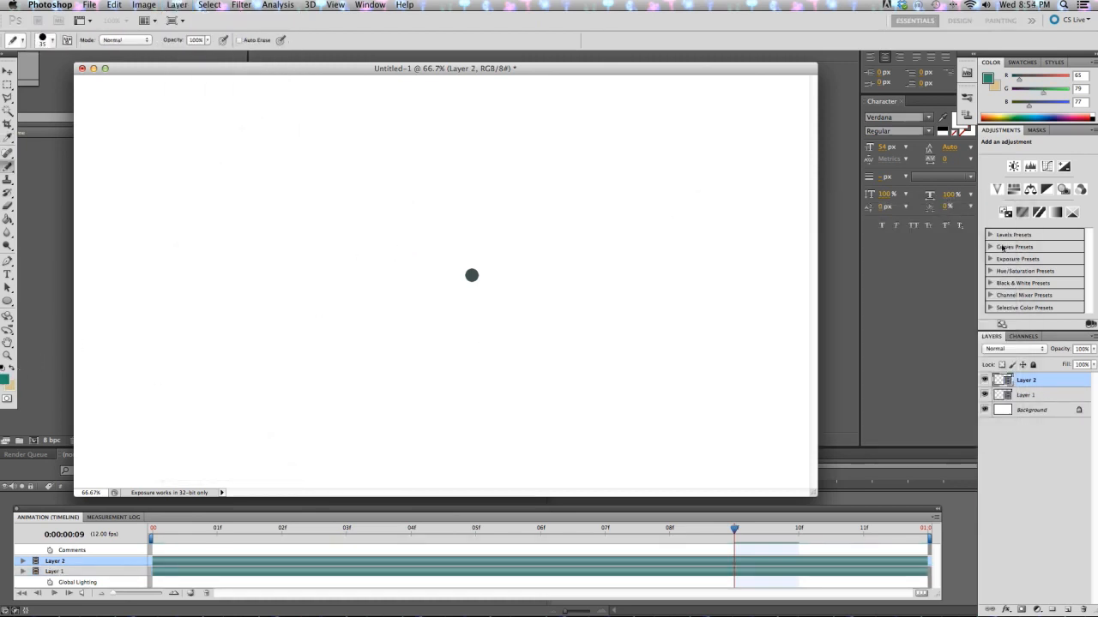
drag(1031, 382, 1032, 399)
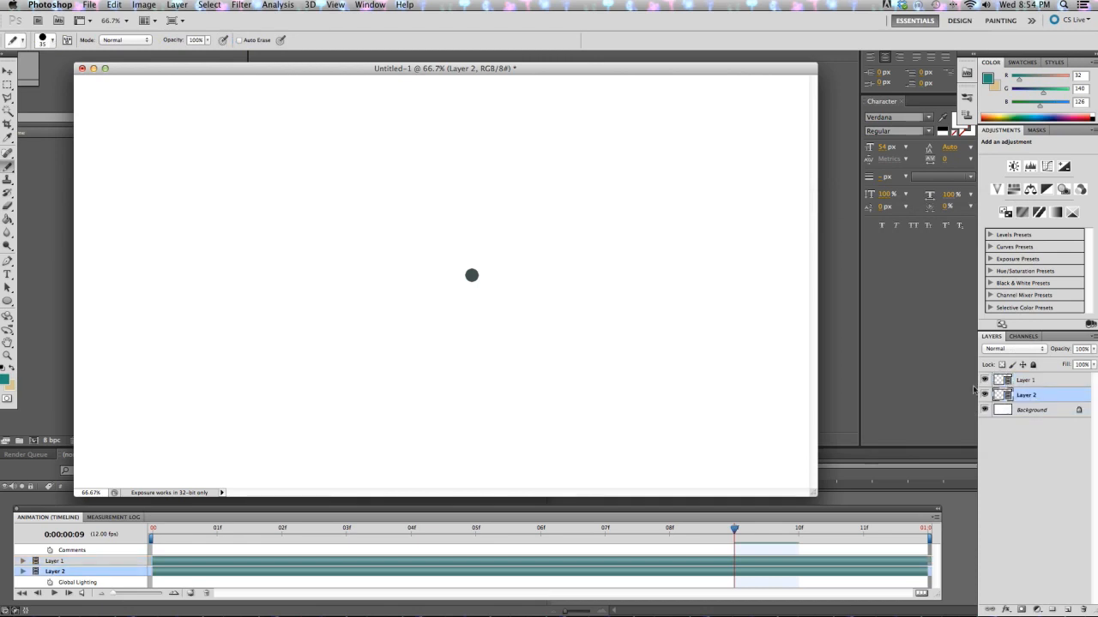
Enlarge the brush to 70 px and paint one teal dot on each of frames 9 to 11, near the small dark dot.
key(bracketright)
key(bracketright)
key(bracketright)
key(bracketright)
key(bracketright)
click(485, 272)
key(Right)
key(Right)
click(466, 273)
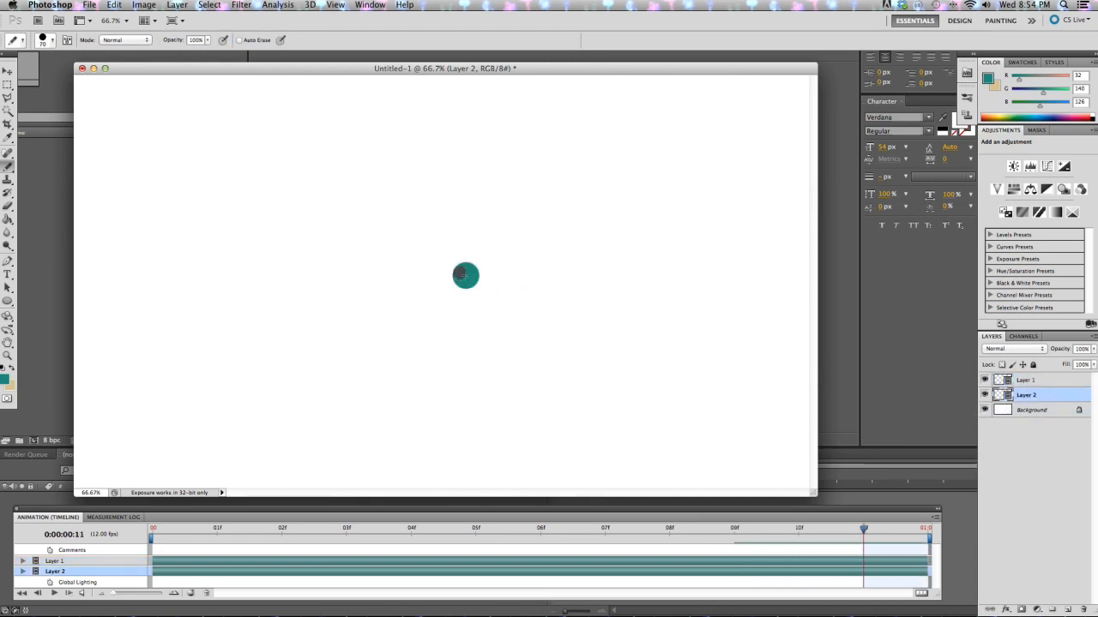
Paint one teal dot on each frame from 8 back to 0, shifting it counterclockwise around a loop.
key(Left)
key(Left)
key(Left)
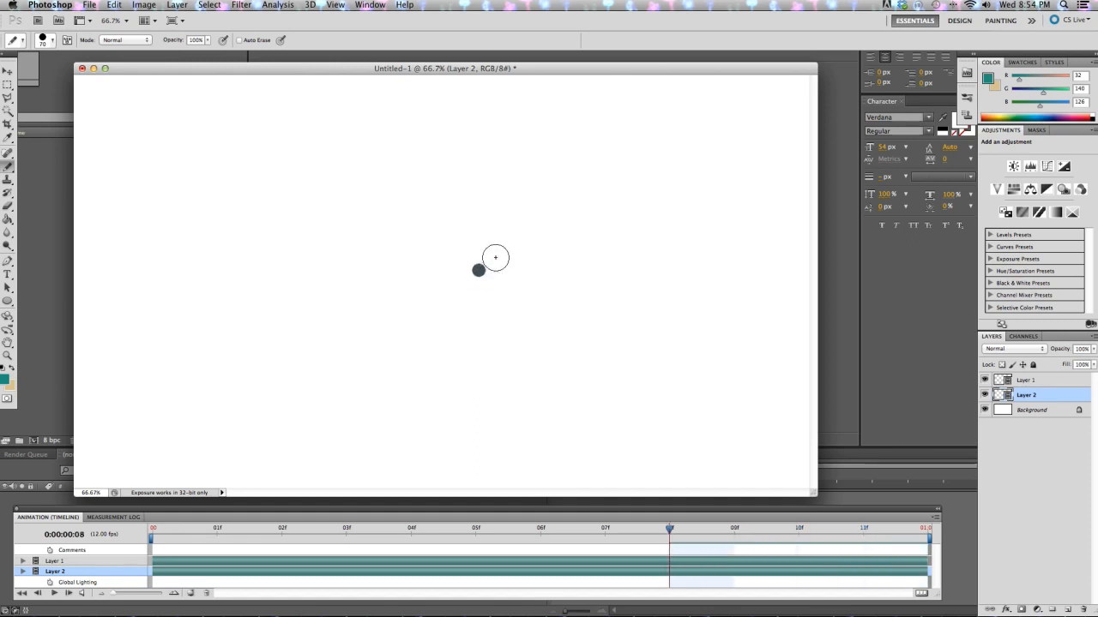
click(490, 249)
key(Left)
click(480, 234)
key(Left)
click(460, 229)
key(Left)
click(429, 228)
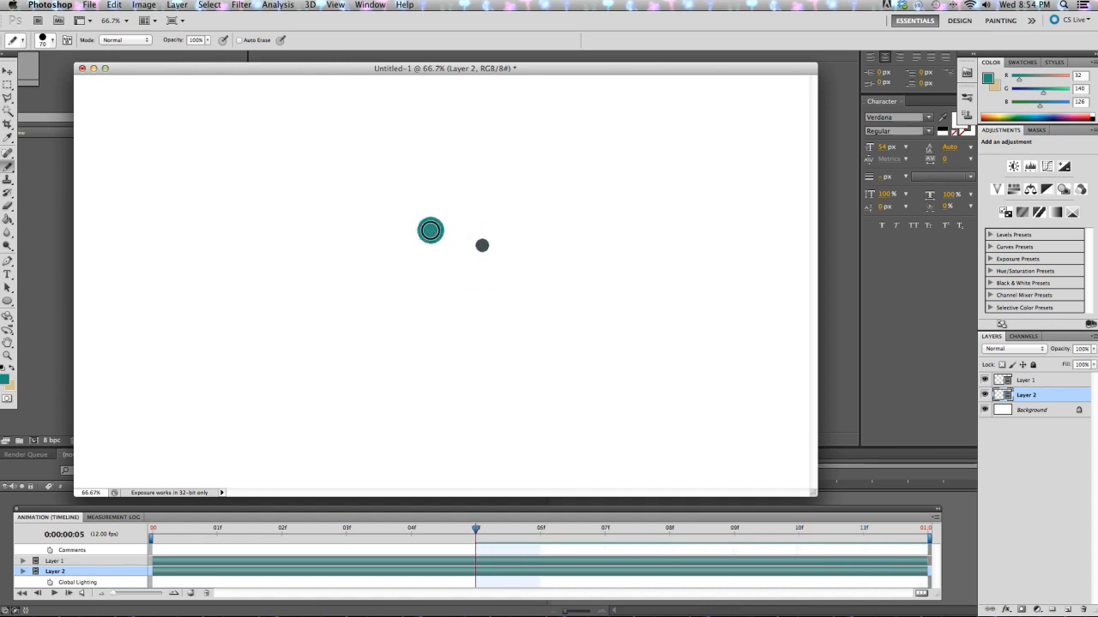
key(Left)
click(421, 242)
key(Left)
click(423, 258)
key(Left)
click(460, 280)
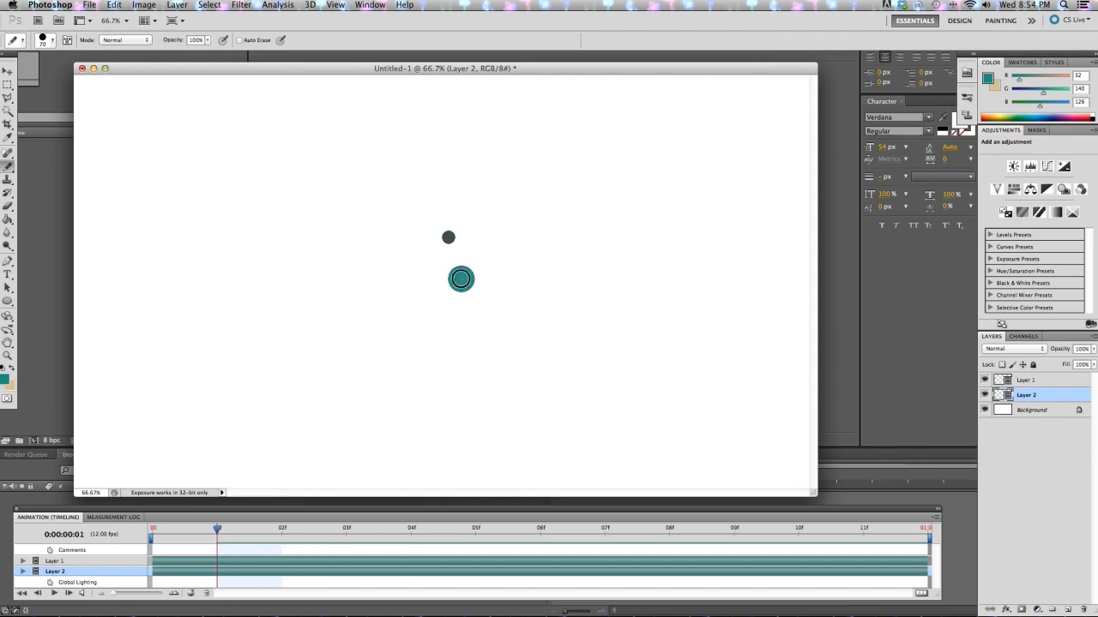
key(Left)
click(475, 267)
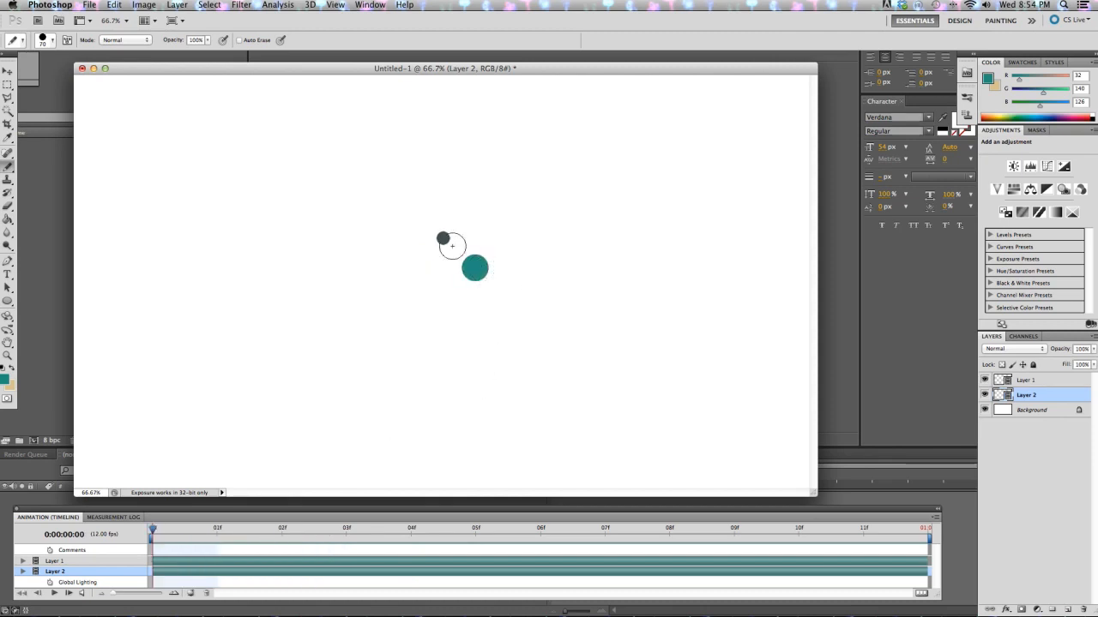
Add another blank video layer below Layer 2 and set the foreground color to golden yellow, RGB 210, 180, 43.
click(177, 4)
mouse_move(261, 209)
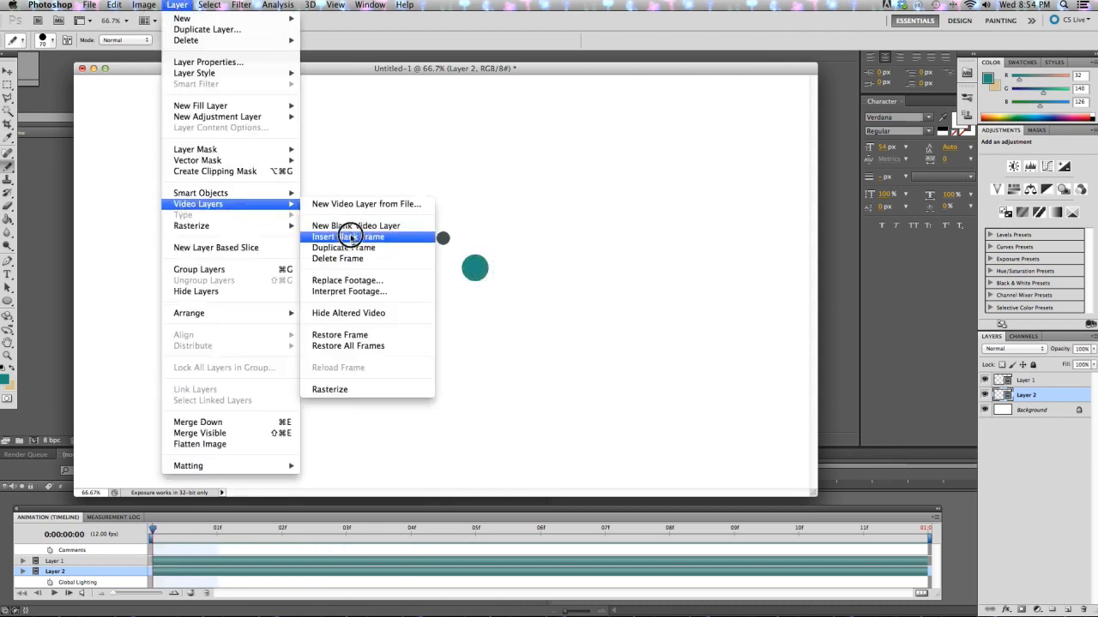
click(356, 225)
drag(1026, 395, 1027, 413)
click(4, 380)
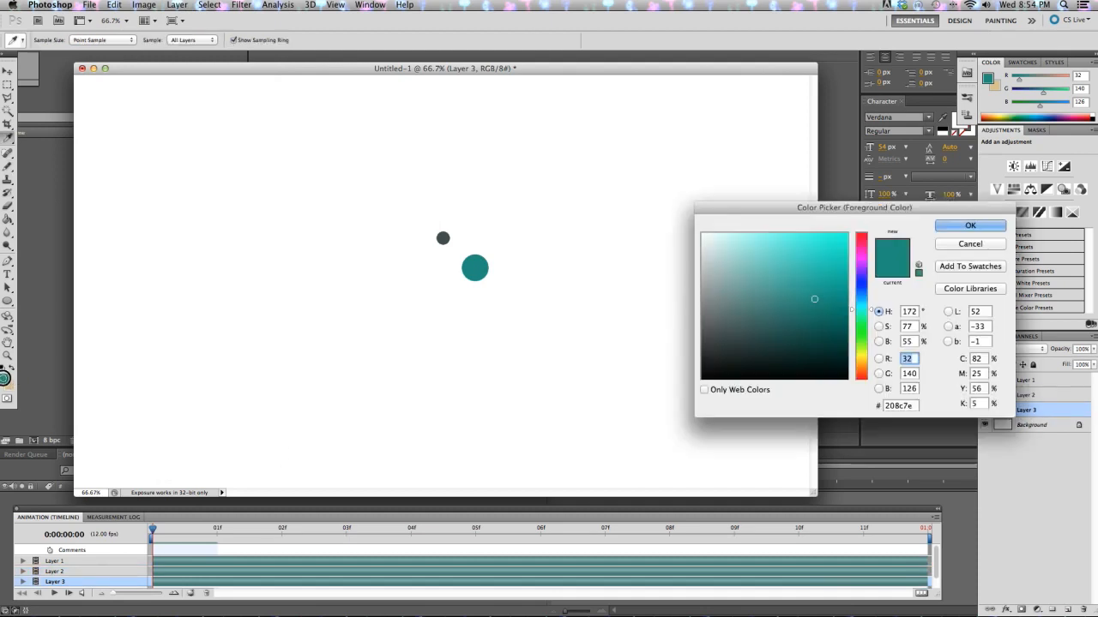
click(855, 354)
drag(842, 318, 860, 359)
click(818, 259)
click(970, 226)
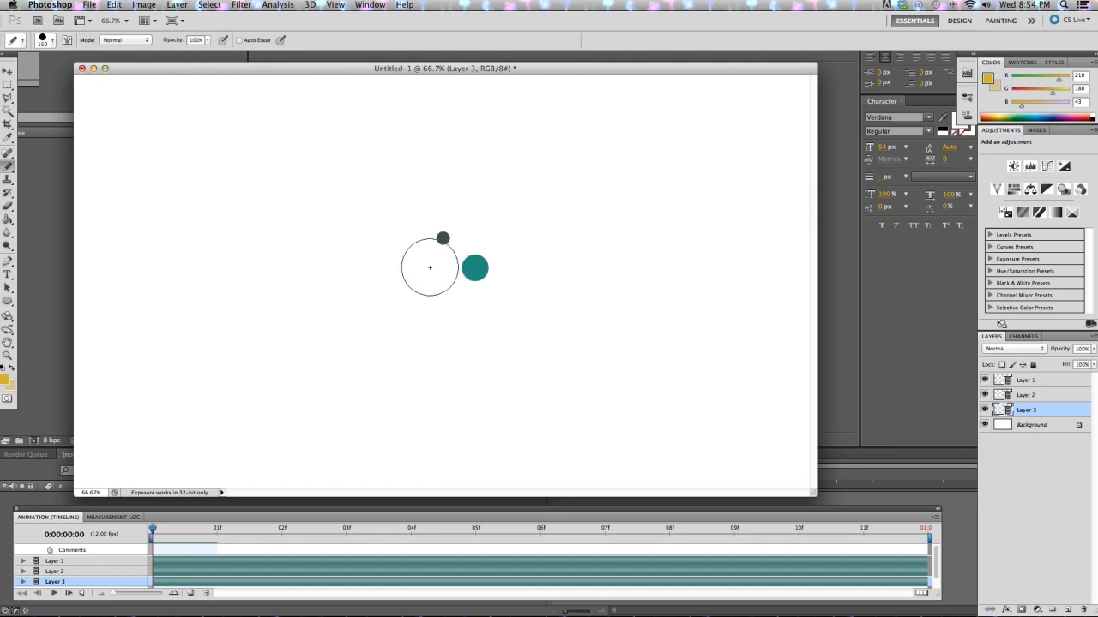
Paint one large yellow dot with a 150 px brush on each frame from 0 to 11, shifting its position slightly.
click(433, 261)
key(Right)
key(Right)
key(Right)
key(Right)
key(Right)
key(Right)
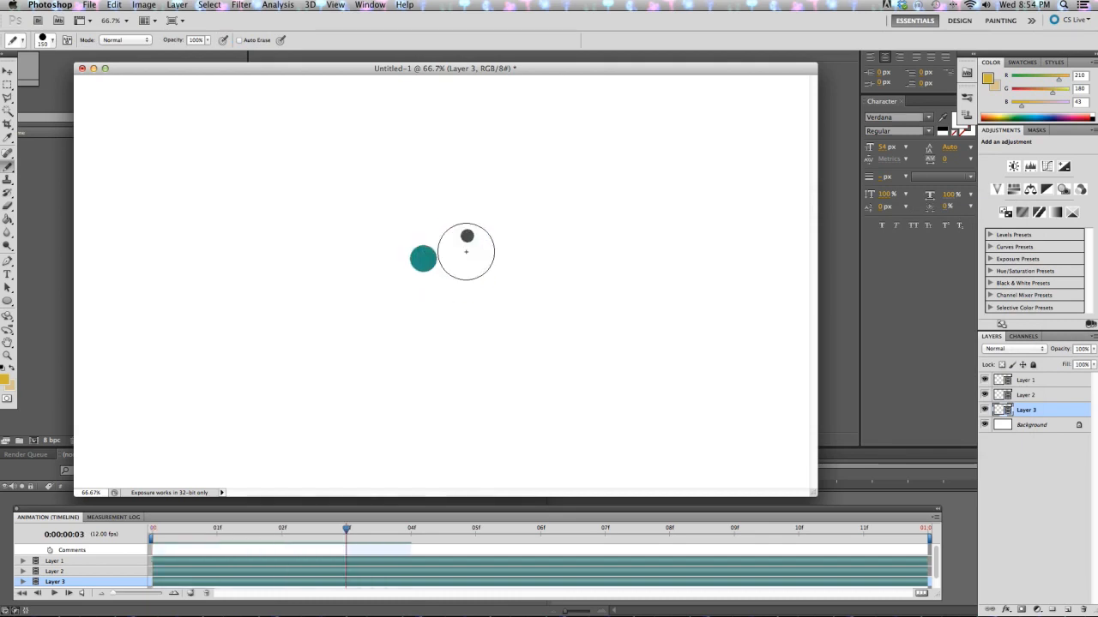
click(446, 232)
click(431, 232)
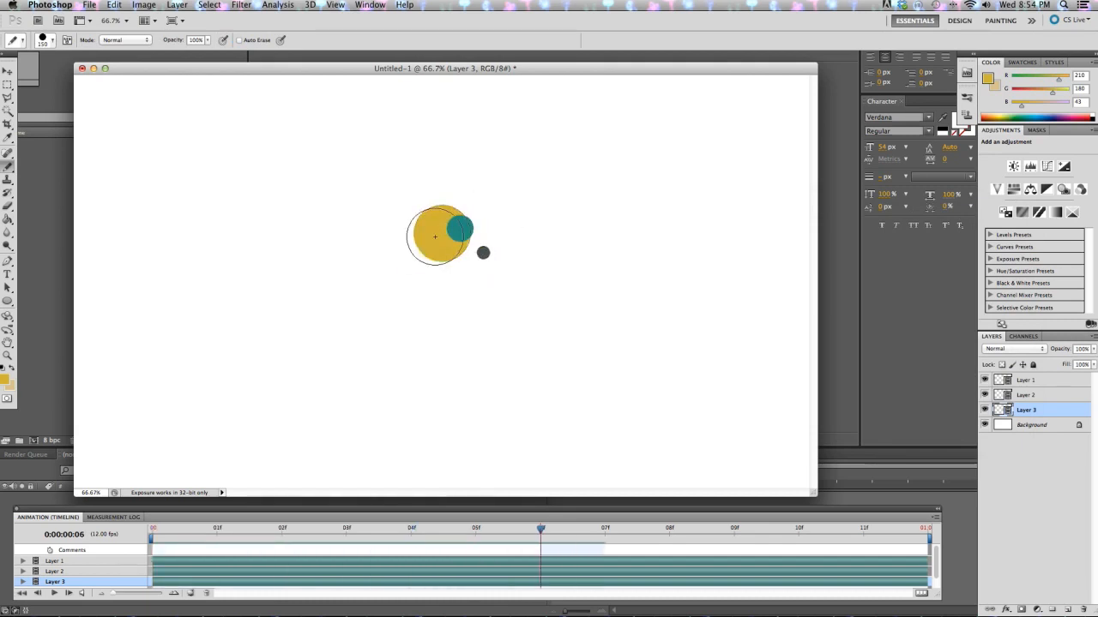
key(Right)
click(430, 235)
key(Right)
click(429, 242)
key(Right)
click(428, 246)
key(Right)
click(429, 247)
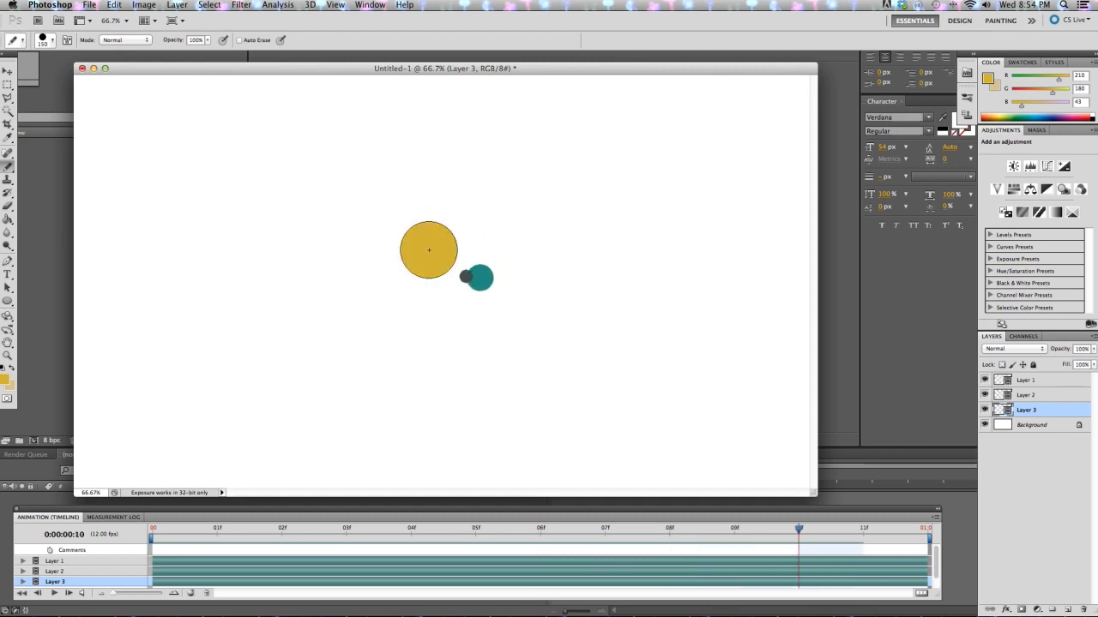
key(Right)
click(431, 255)
Play back the animation of all three video layers and hide the Background layer.
key(space)
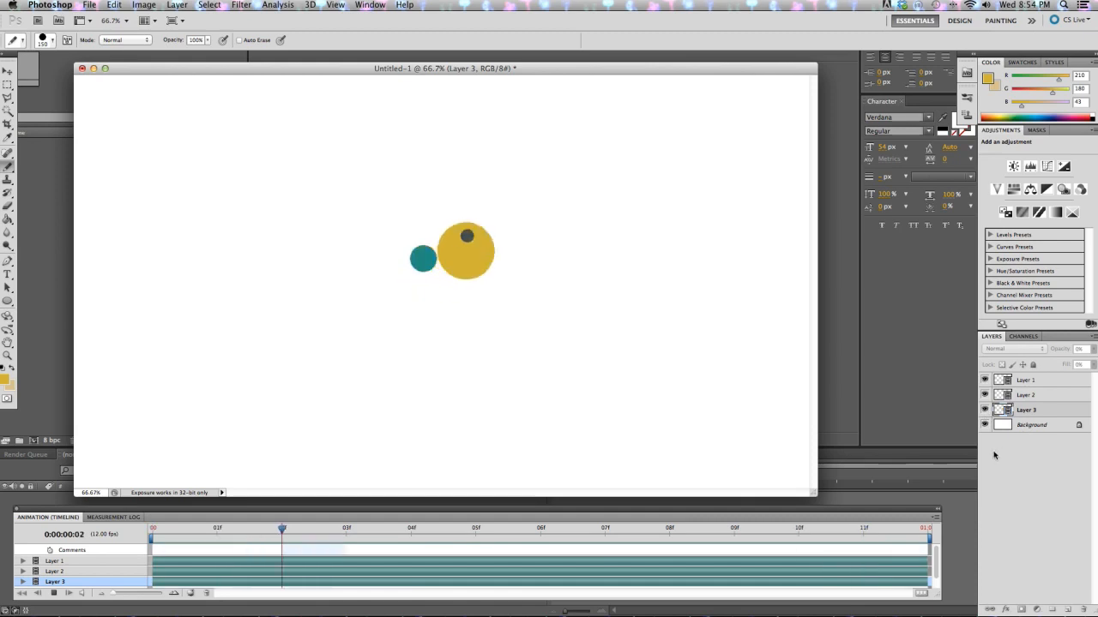
key(space)
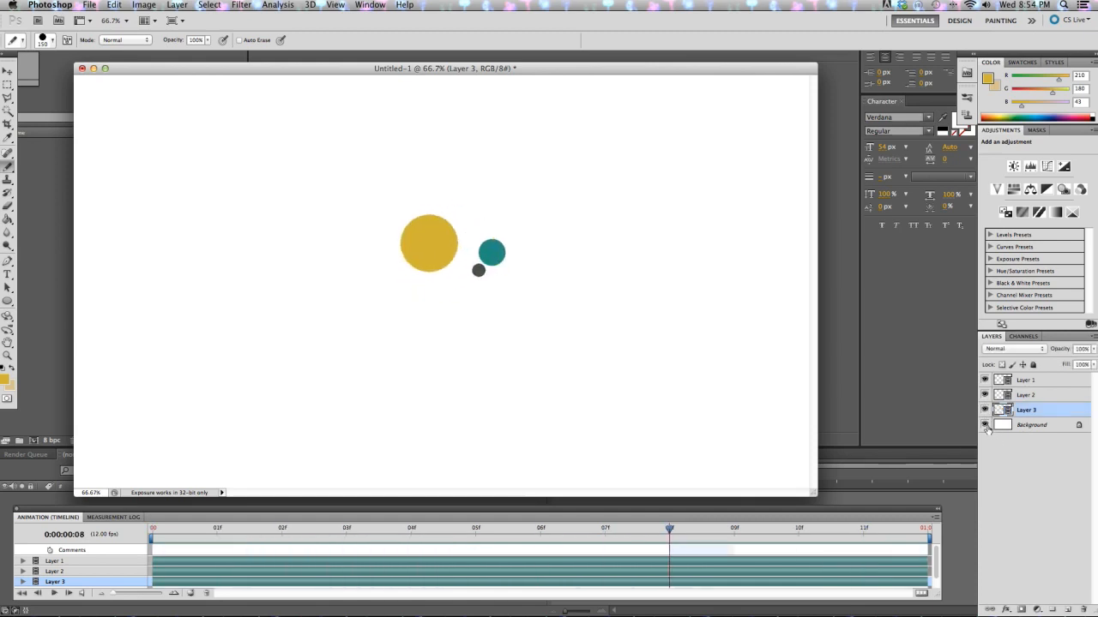
click(984, 426)
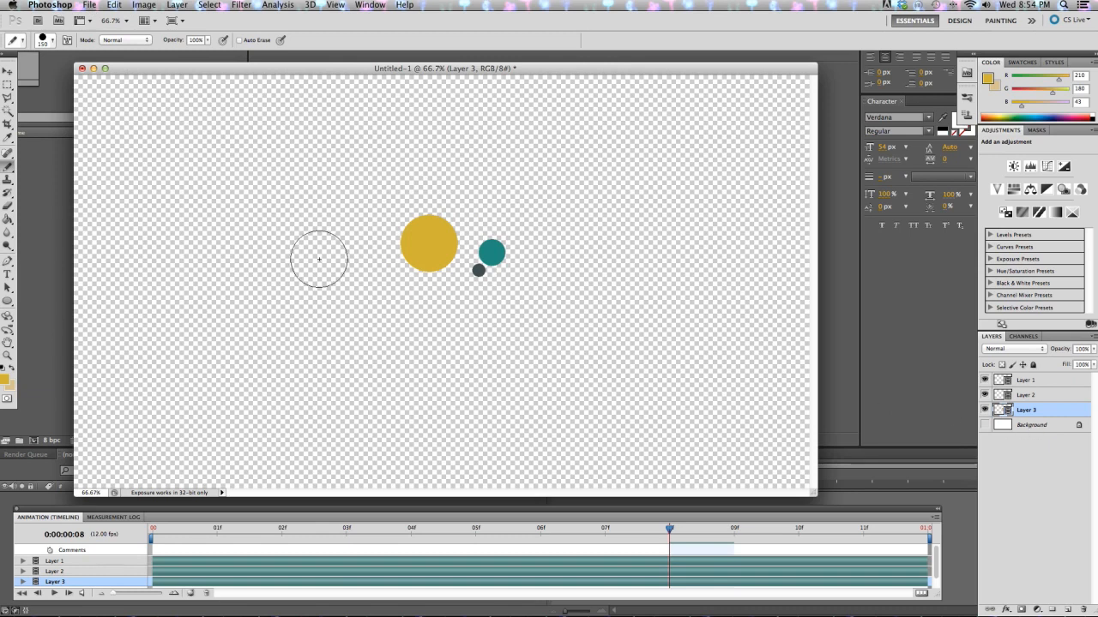
Start a Render Video export as a PNG image sequence and name it balls.
click(88, 5)
mouse_move(196, 270)
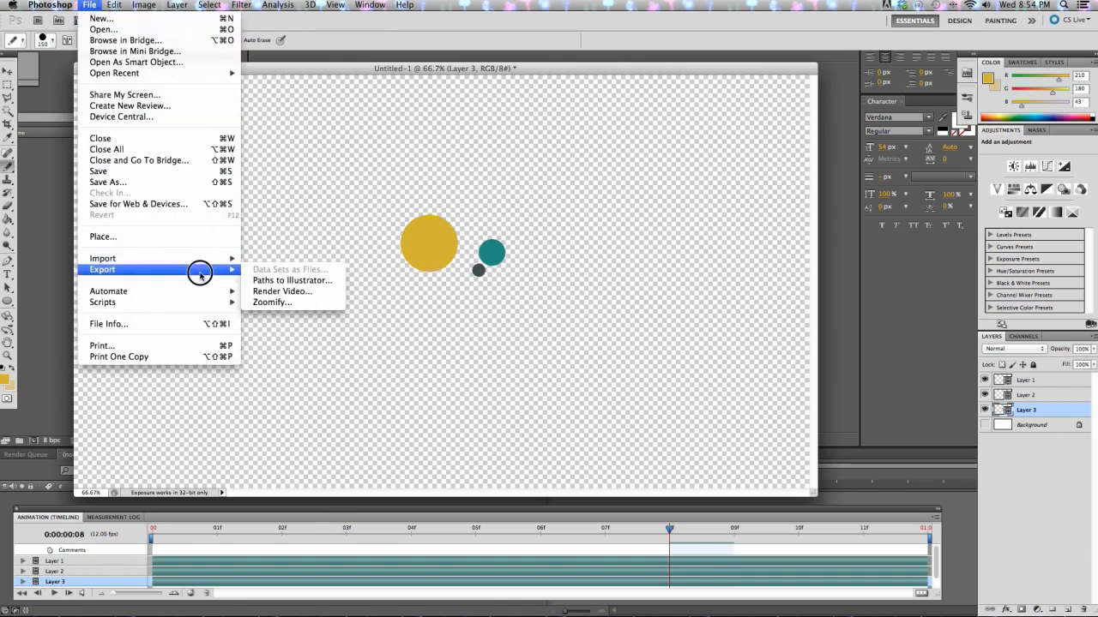
click(317, 292)
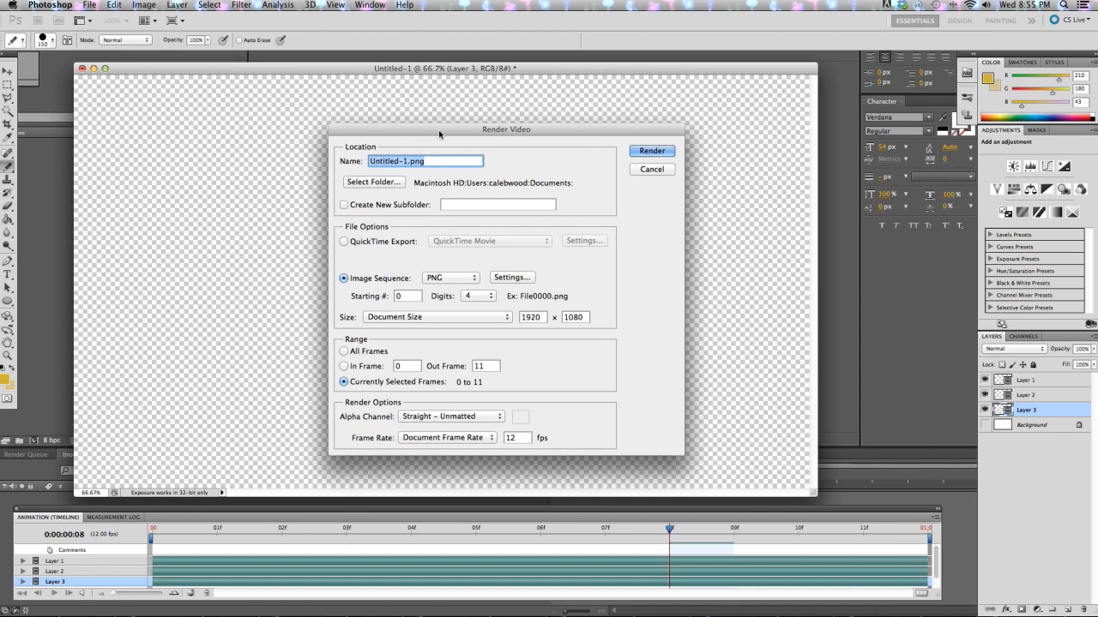
text(balls)
Create a new folder named balls on the Desktop as the render location and render the sequence.
click(372, 183)
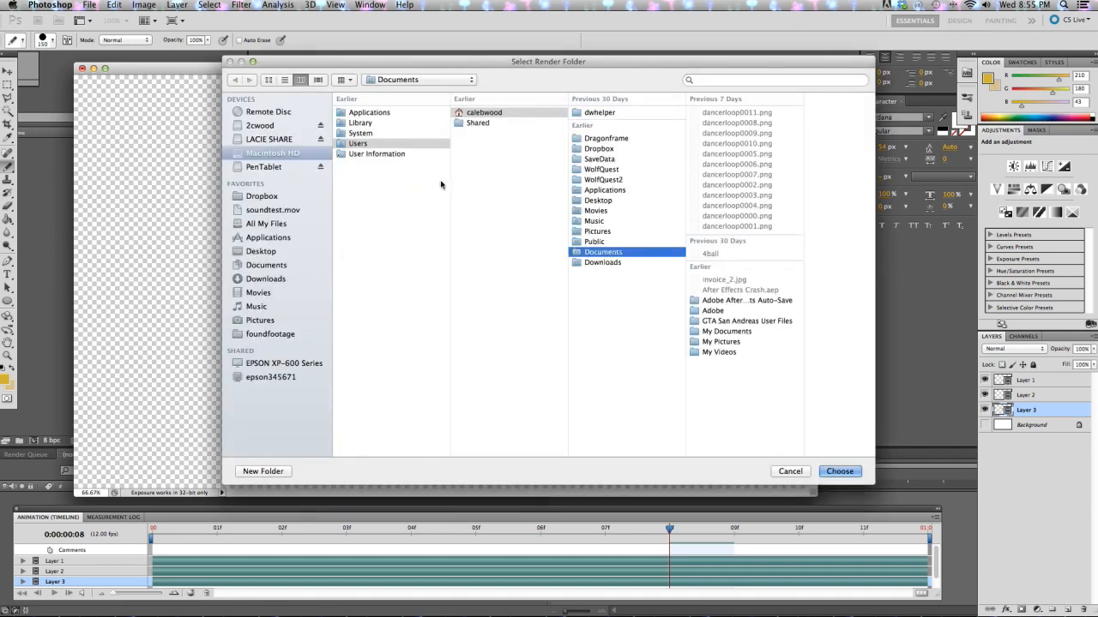
click(260, 252)
click(261, 471)
text(bal)
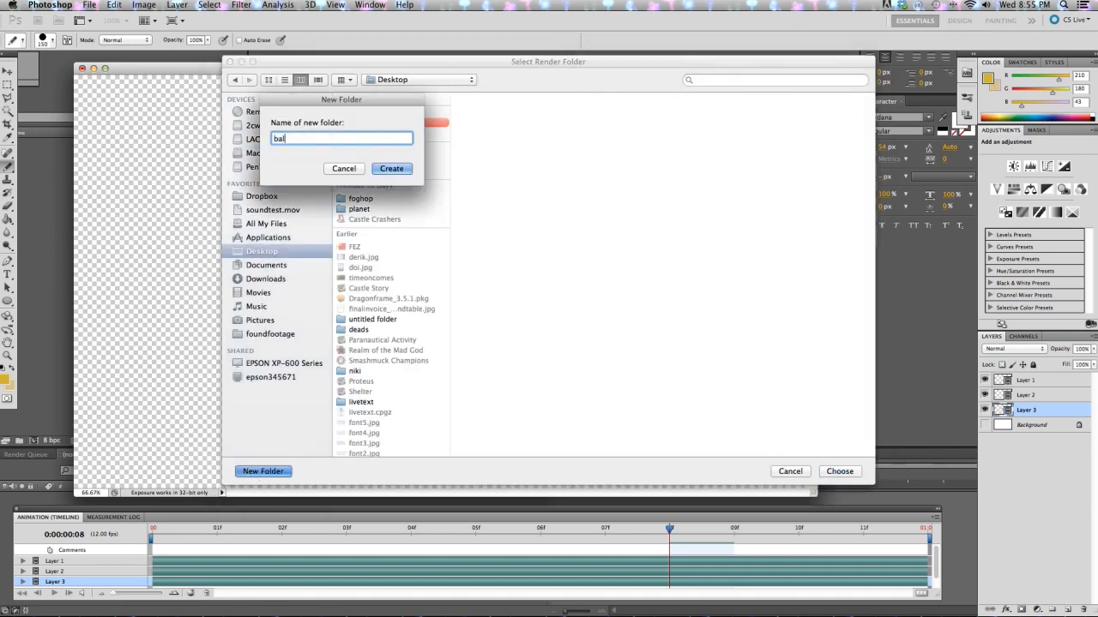
text(ls)
key(Return)
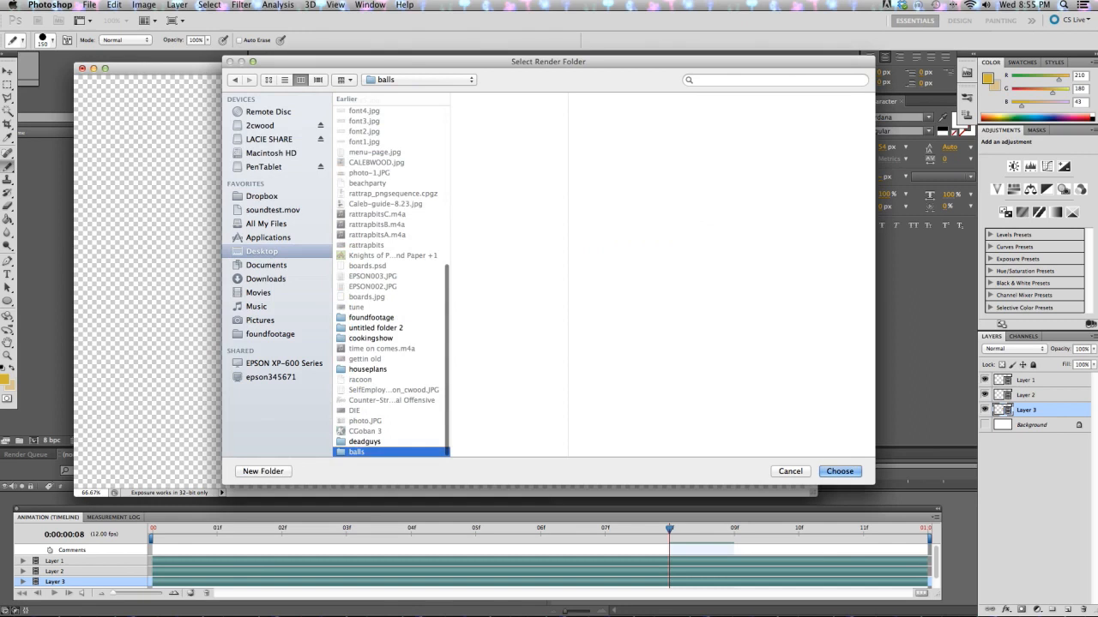
click(838, 472)
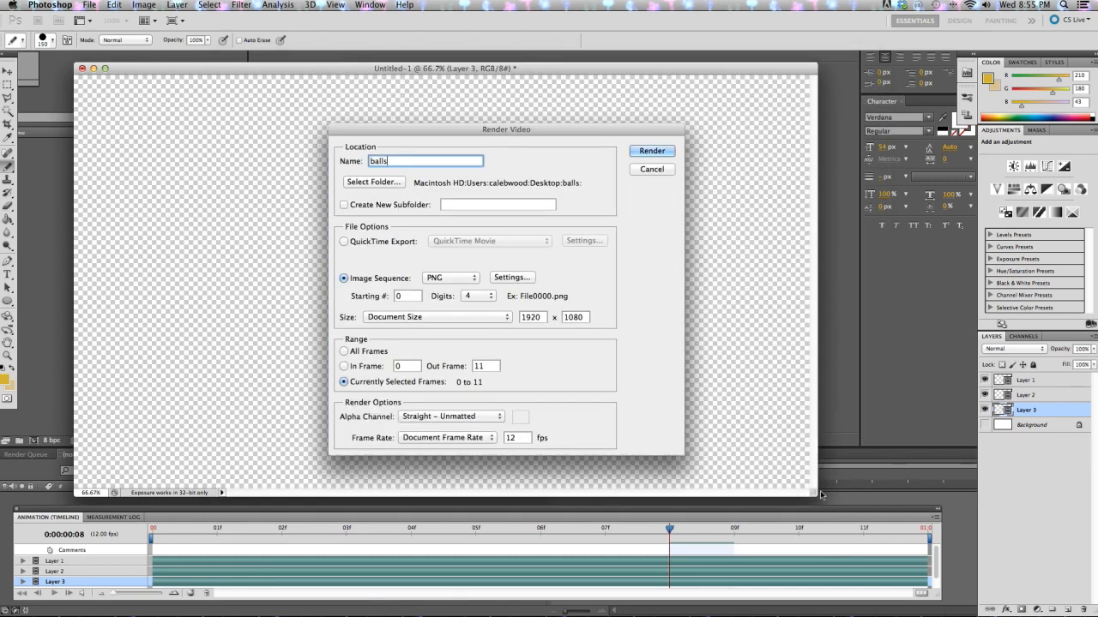
click(648, 153)
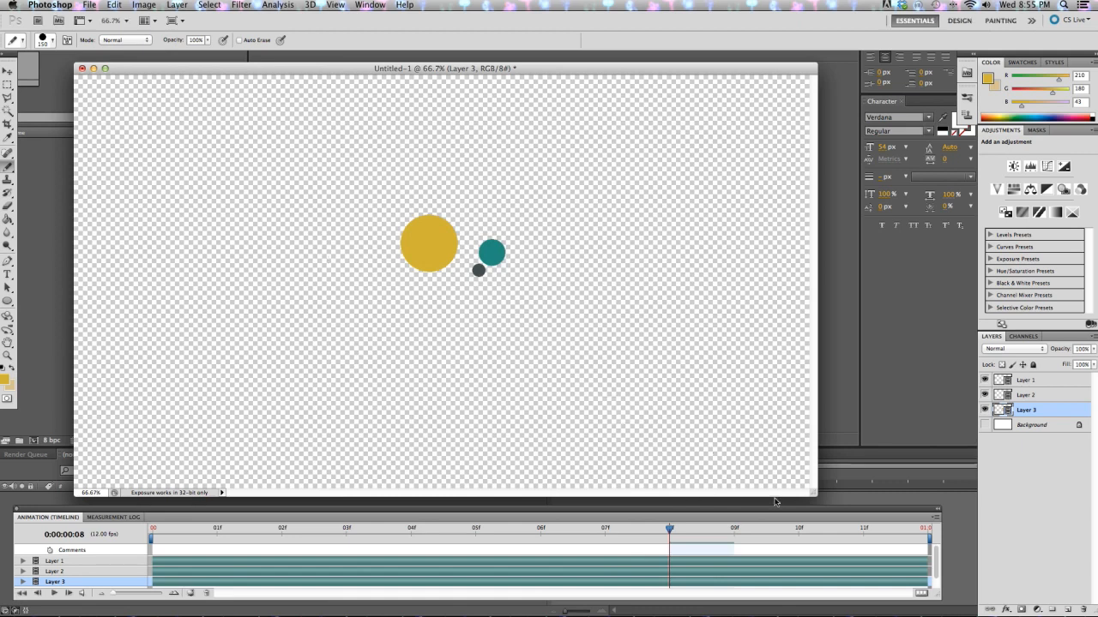
Shorten the timeline work area to end at 05f and extend it back to the full duration.
drag(929, 537, 477, 540)
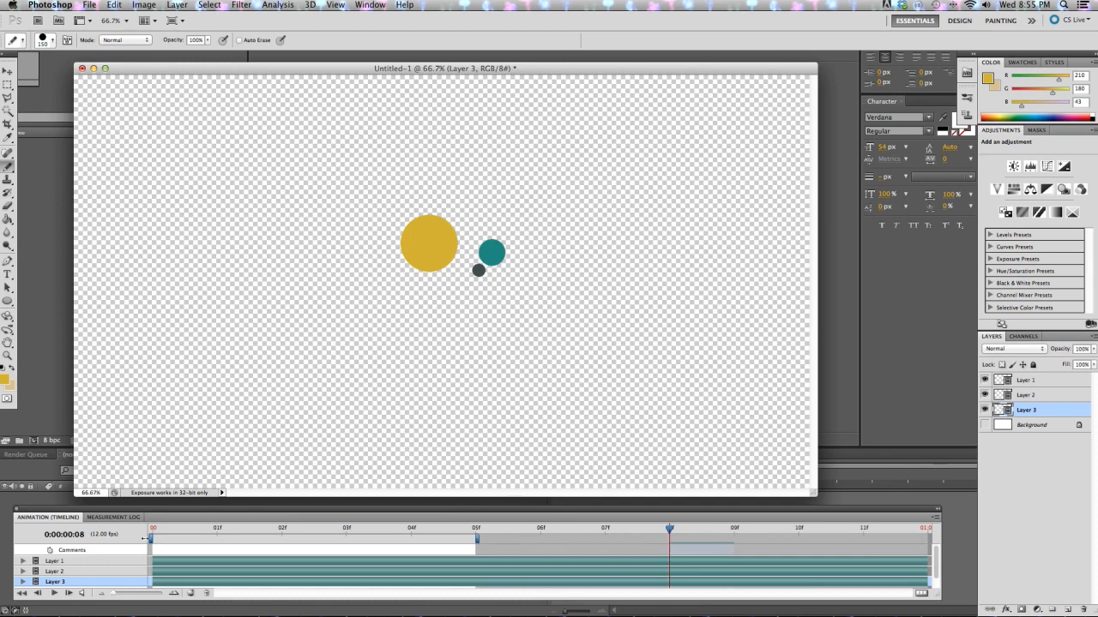
mouse_move(152, 540)
mouse_down()
mouse_move(351, 543)
mouse_move(135, 540)
mouse_up()
drag(487, 538, 939, 546)
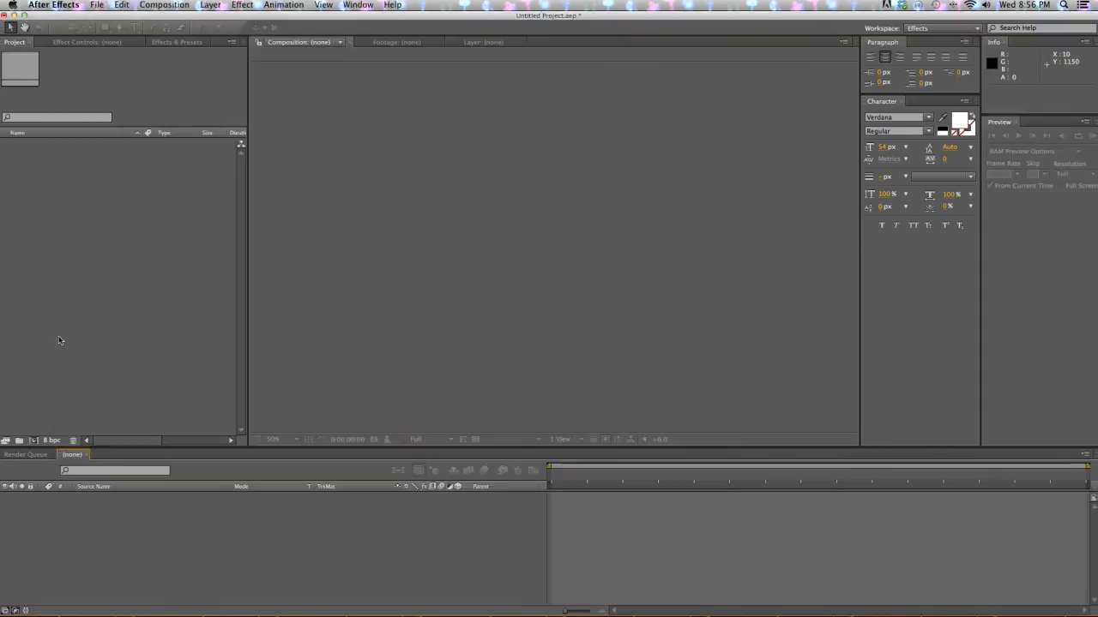
Import balls0000.png from the balls folder on the Desktop as a PNG sequence.
right_click(56, 293)
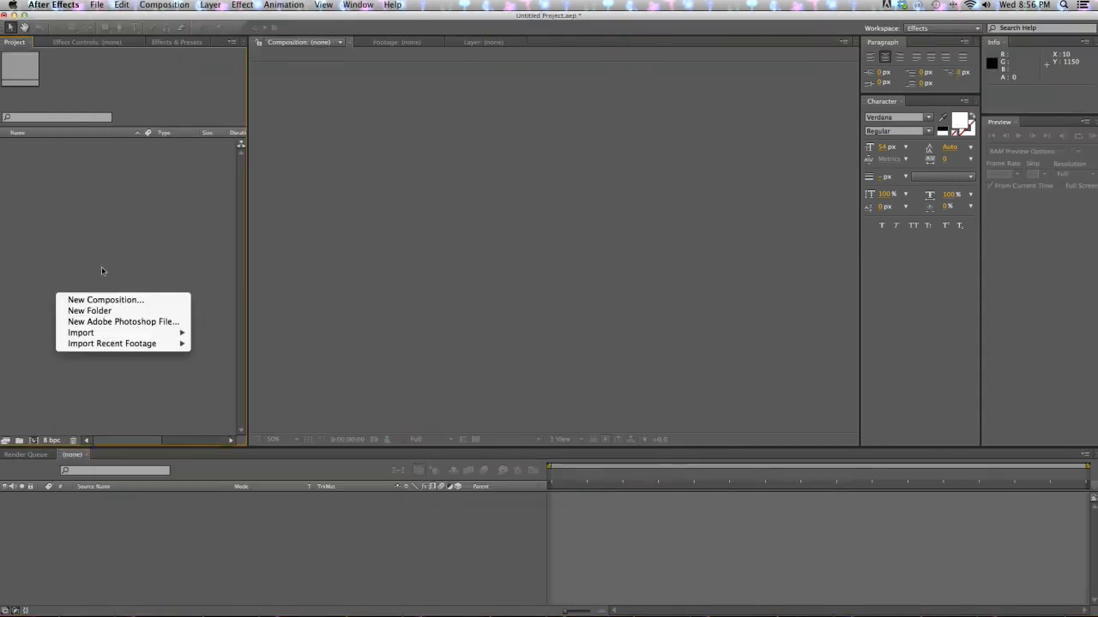
mouse_move(106, 334)
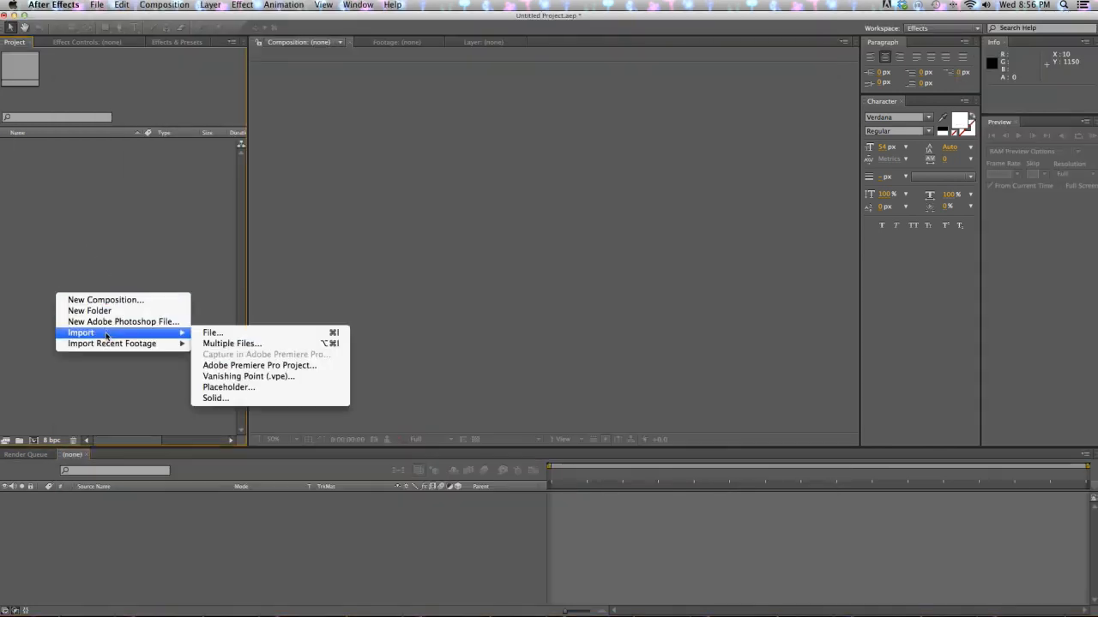
click(220, 335)
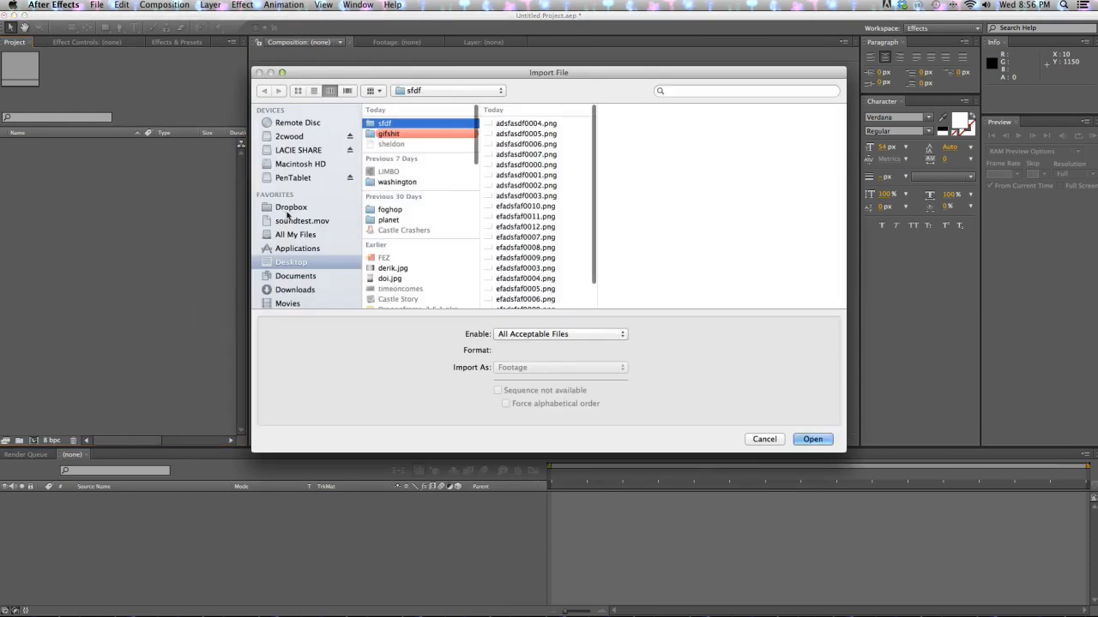
scroll(441, 173, down, 8)
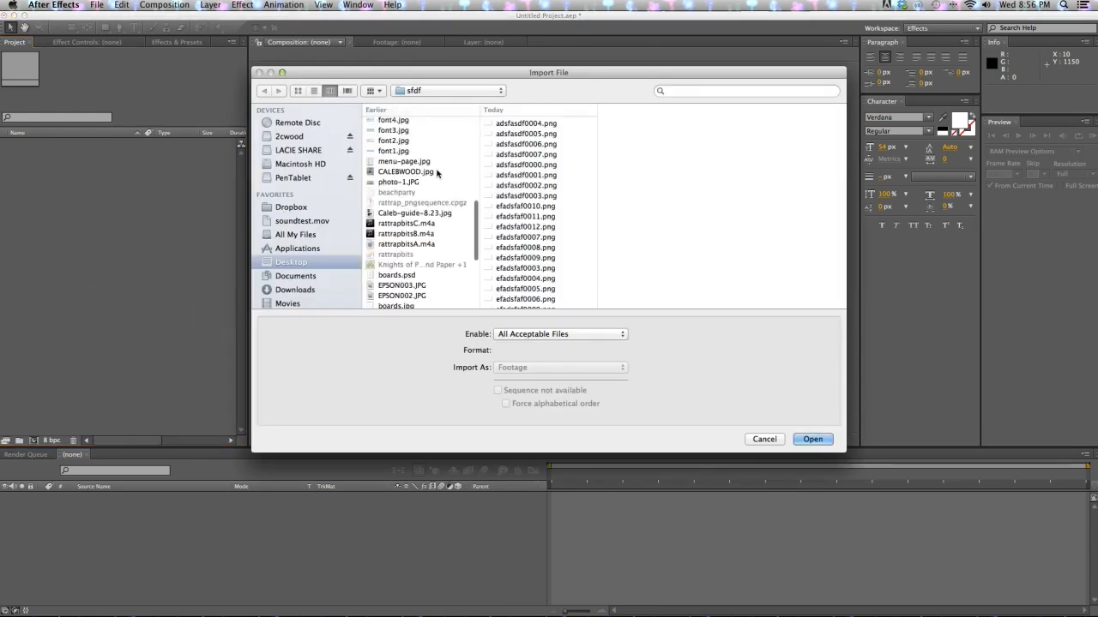
click(402, 305)
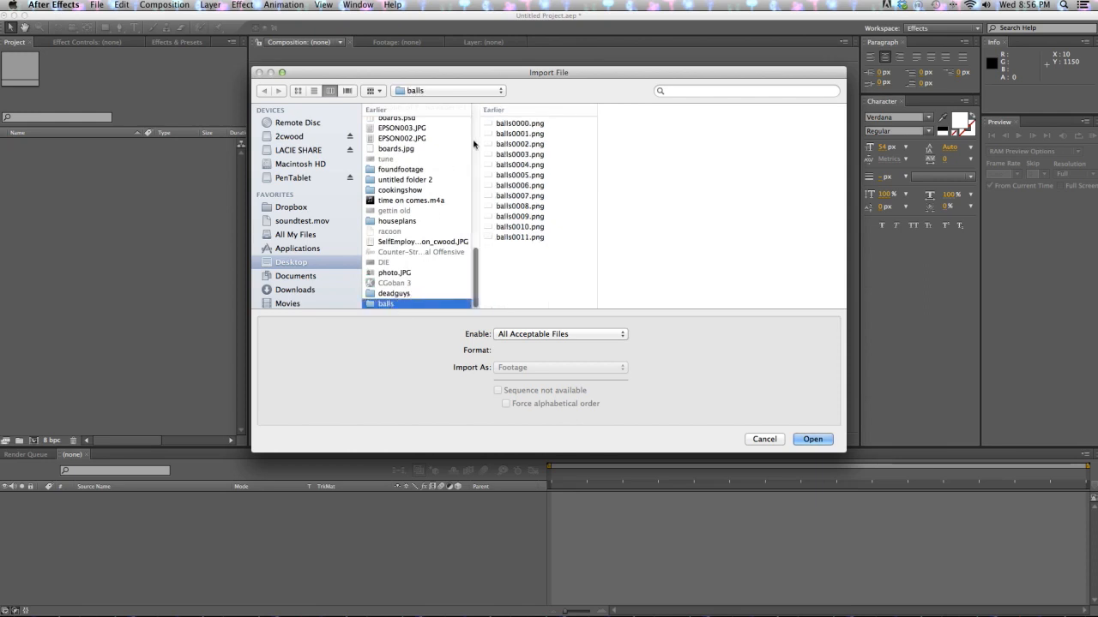
click(495, 124)
click(498, 390)
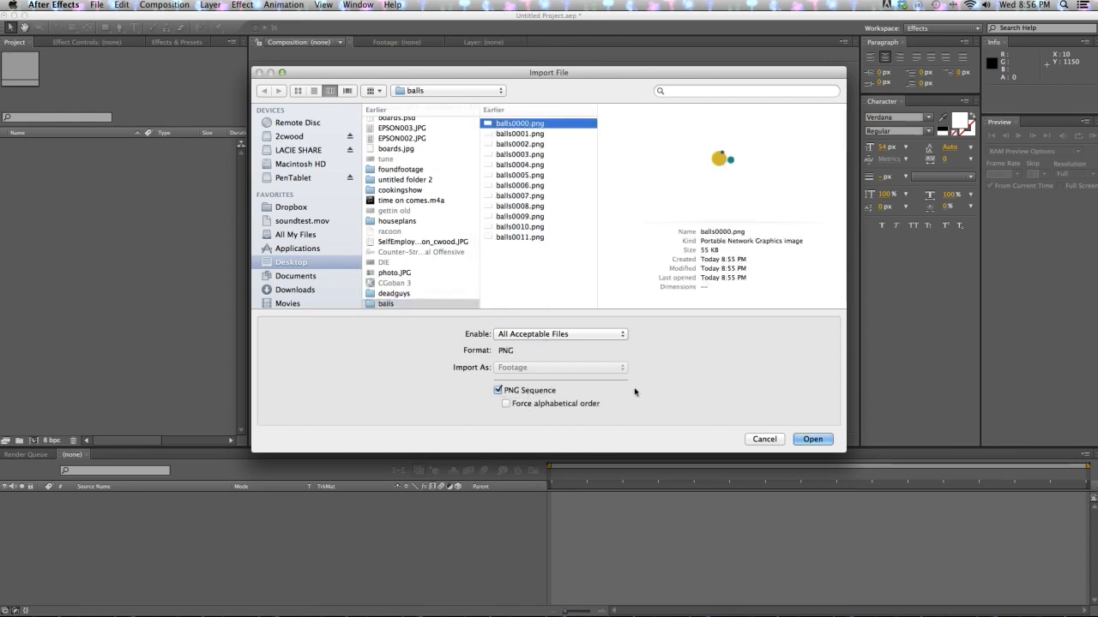
click(812, 440)
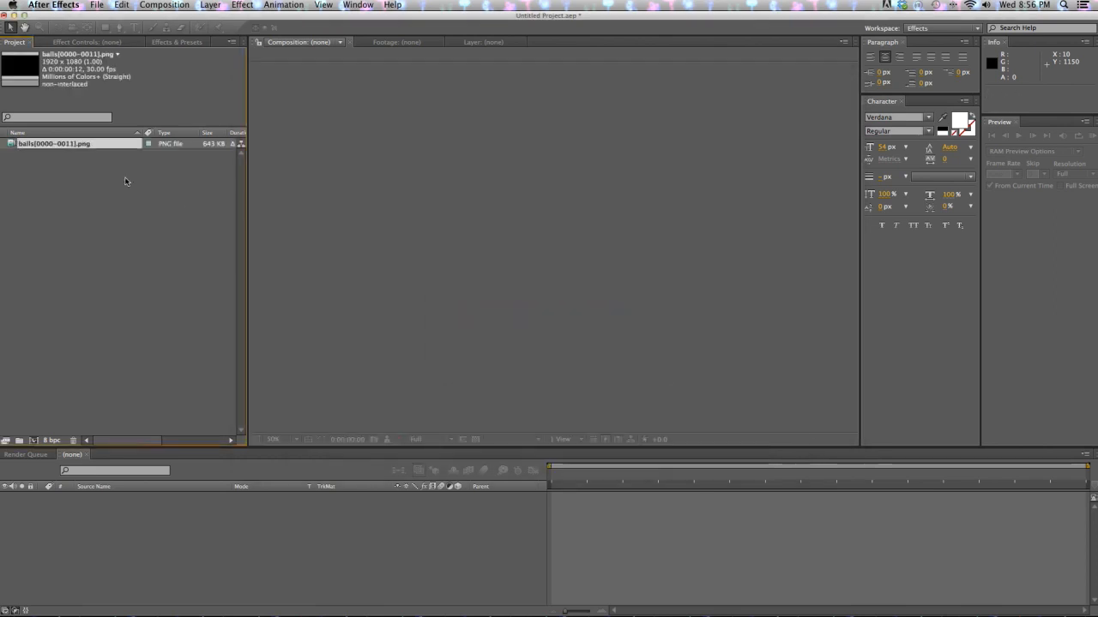
Interpret the imported balls sequence at an assumed frame rate of 12 frames per second.
right_click(88, 147)
mouse_move(135, 184)
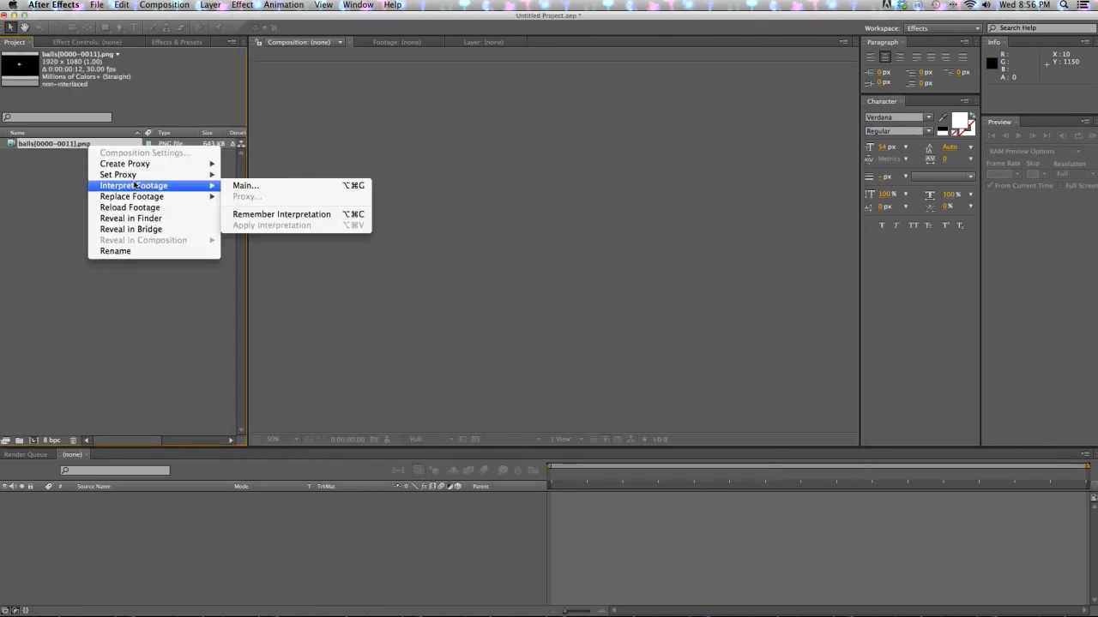
click(245, 185)
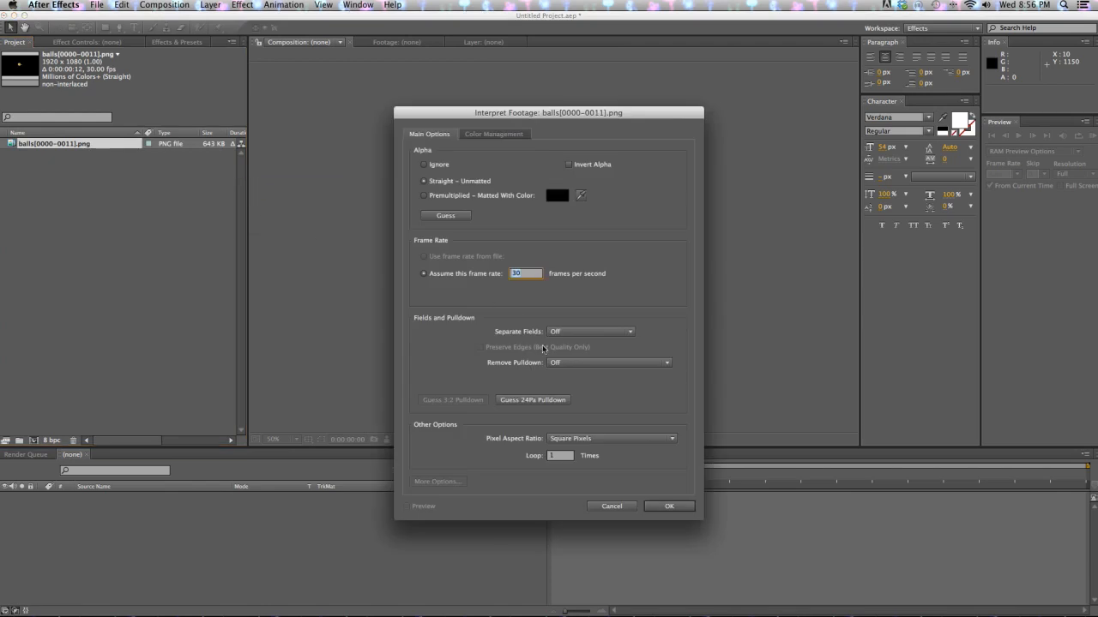
text(12)
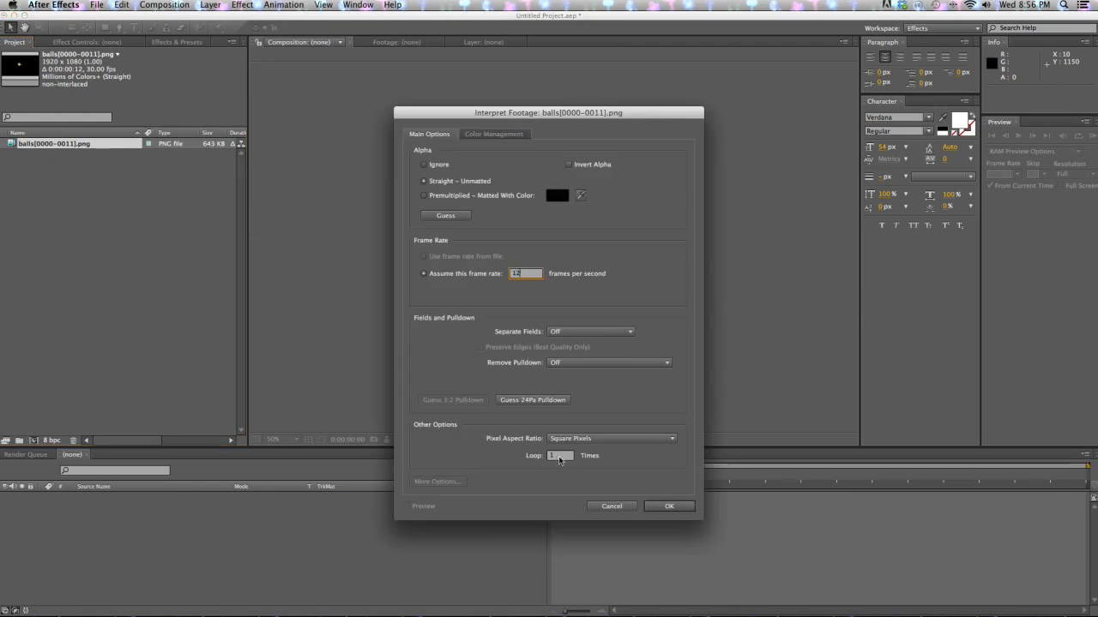
click(668, 507)
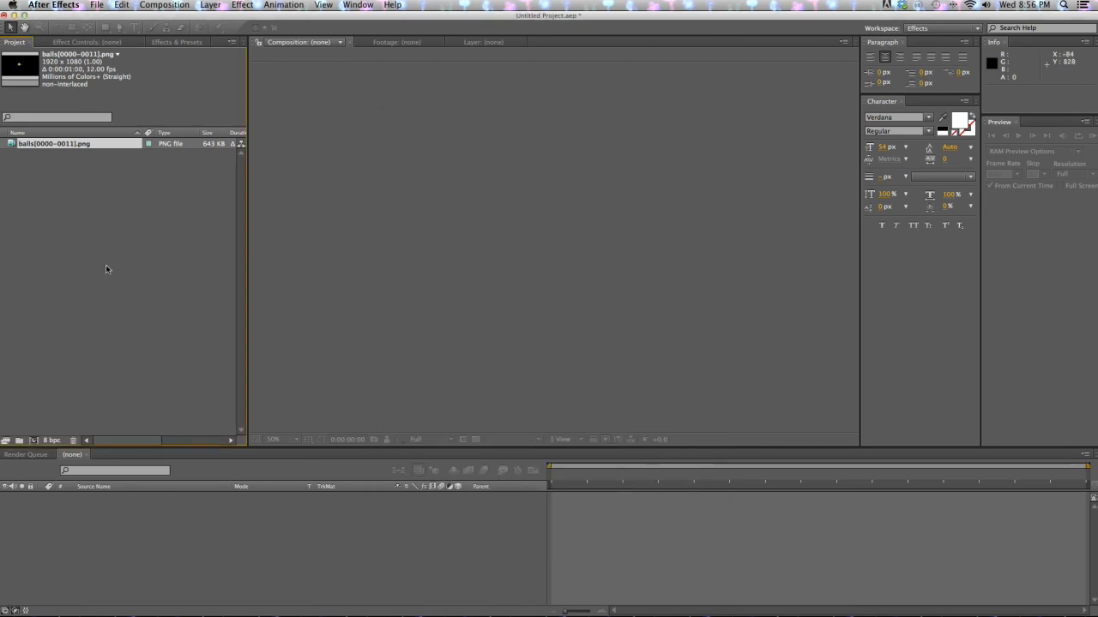
Create a new composition from the balls sequence and play it back.
drag(38, 144, 34, 441)
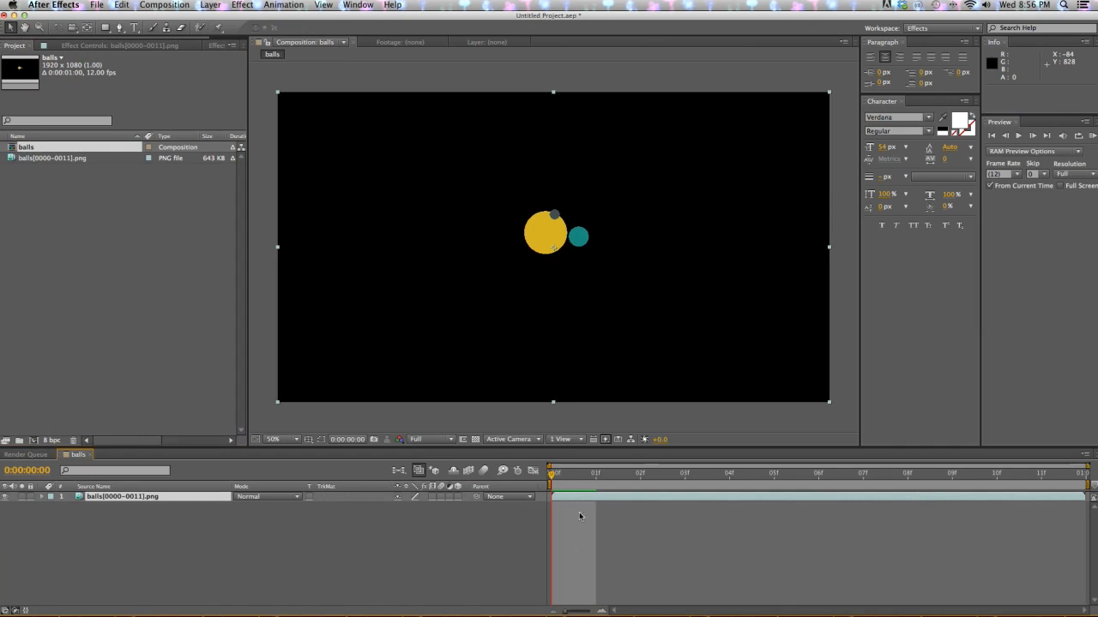
key(space)
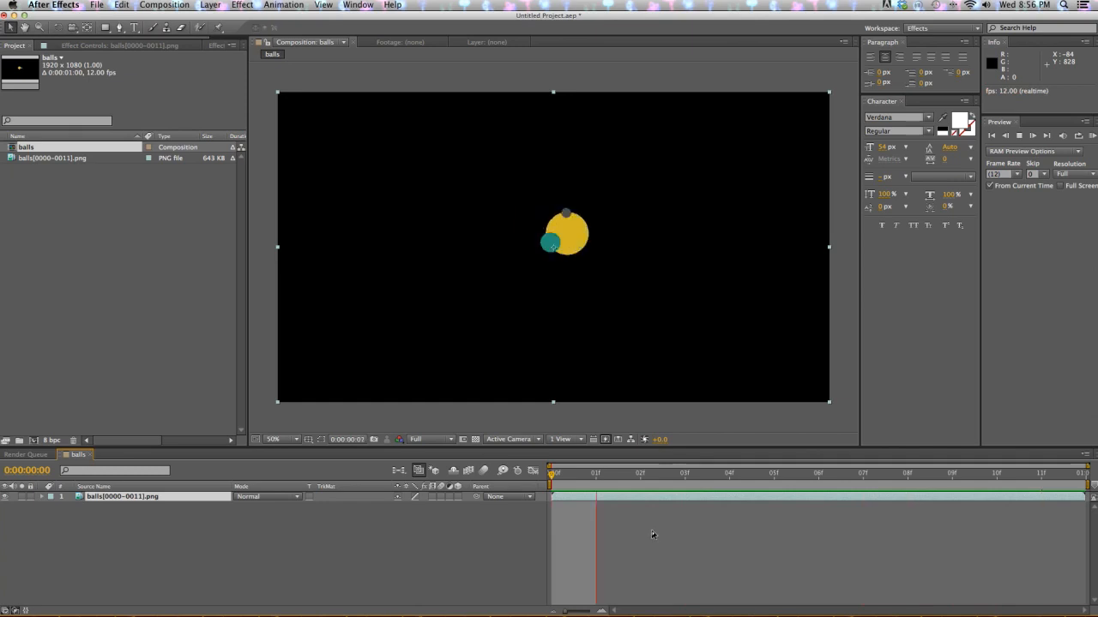
Duplicate the balls layer, rotate the copy about half a turn around the composition's centre and preview both layers.
click(625, 497)
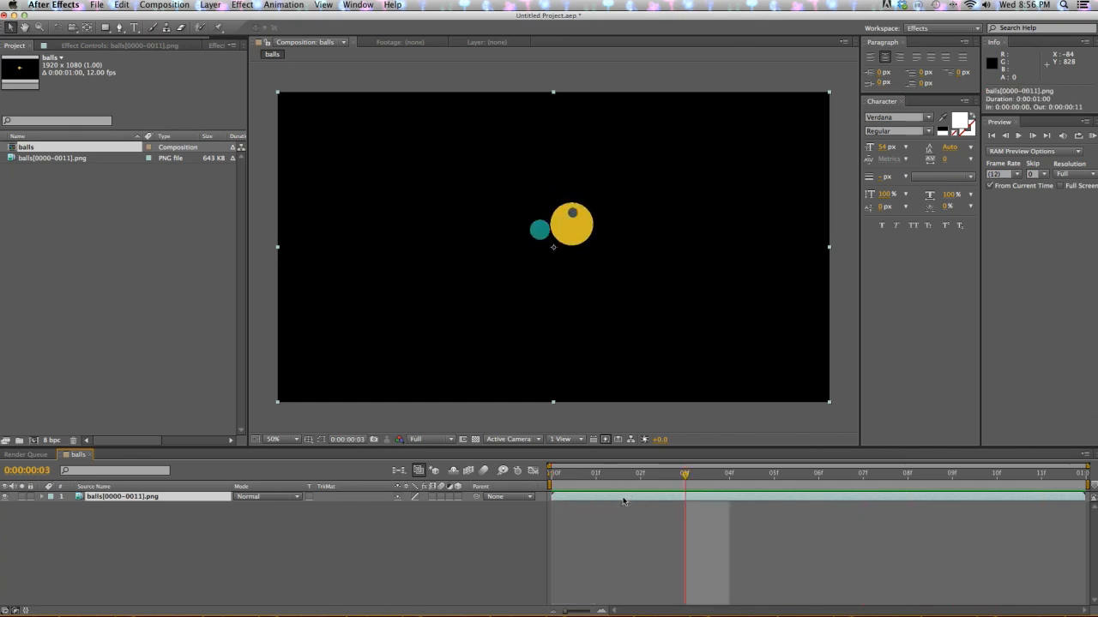
key(ctrl+d)
key(w)
drag(731, 246, 221, 276)
key(space)
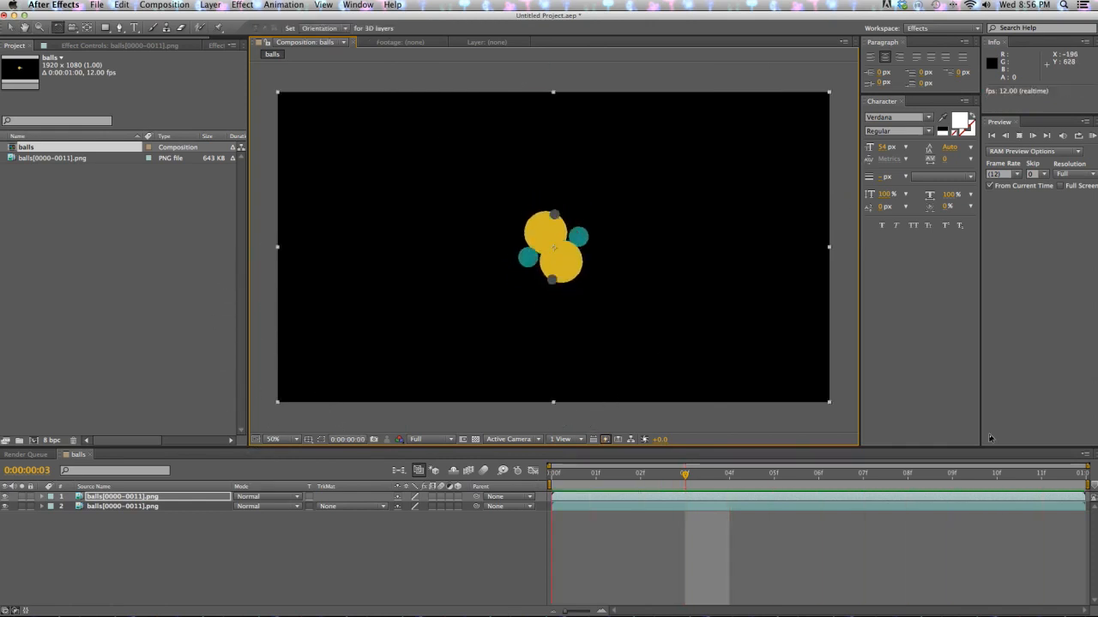
key(space)
Select both balls layers together in the composition.
click(920, 553)
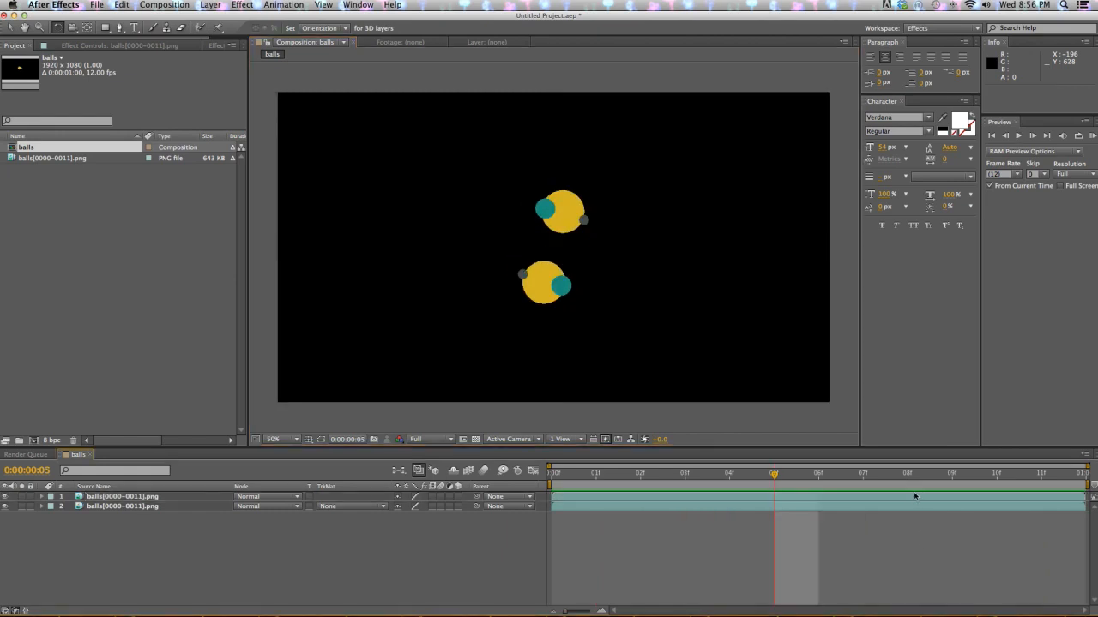
click(914, 496)
shift+click(913, 507)
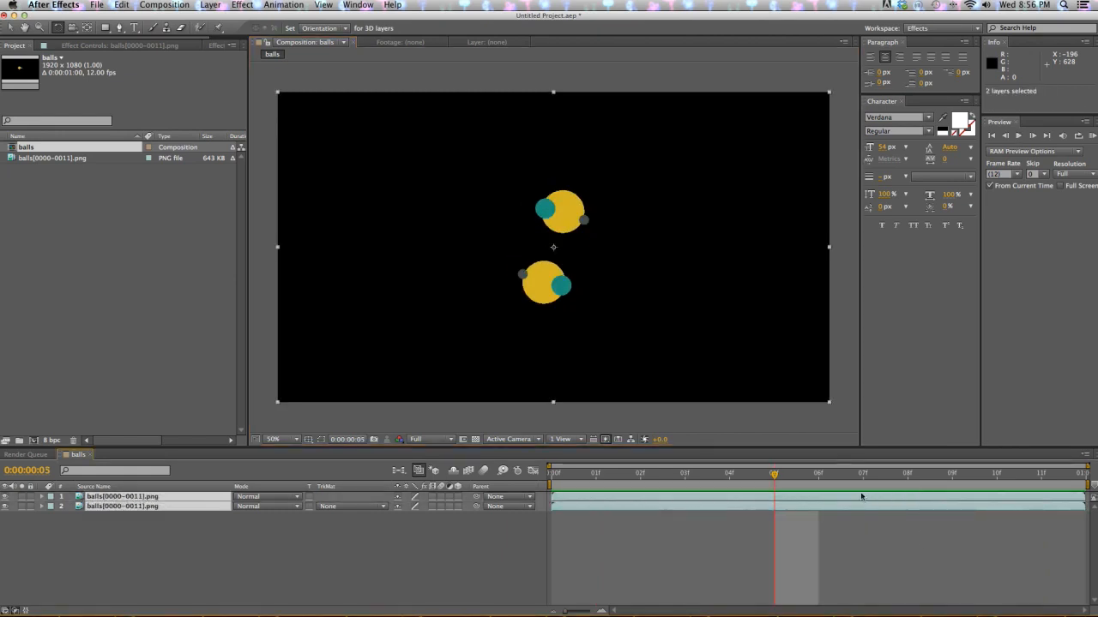